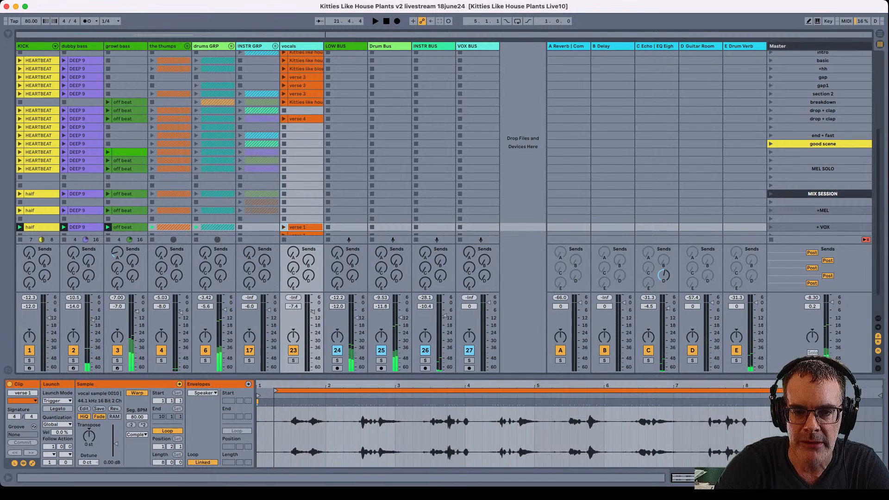
Step: Switch the set to full screen and start playback
key(ctrl+super+f)
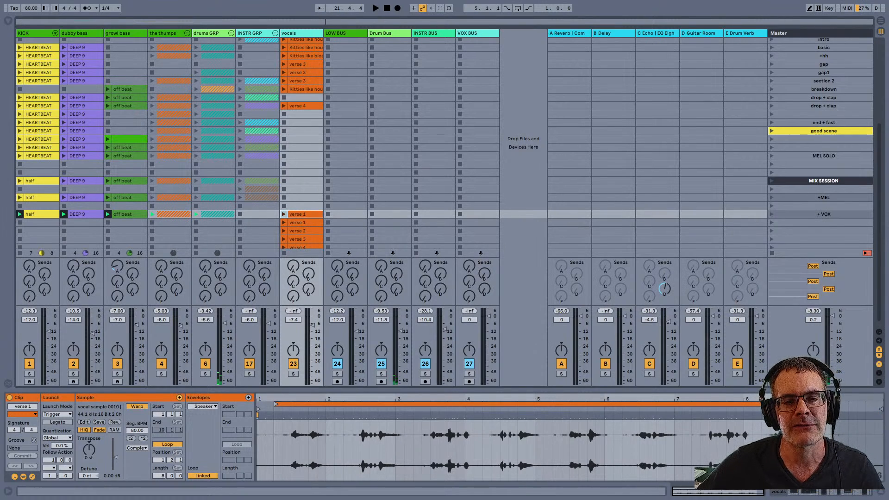
key(space)
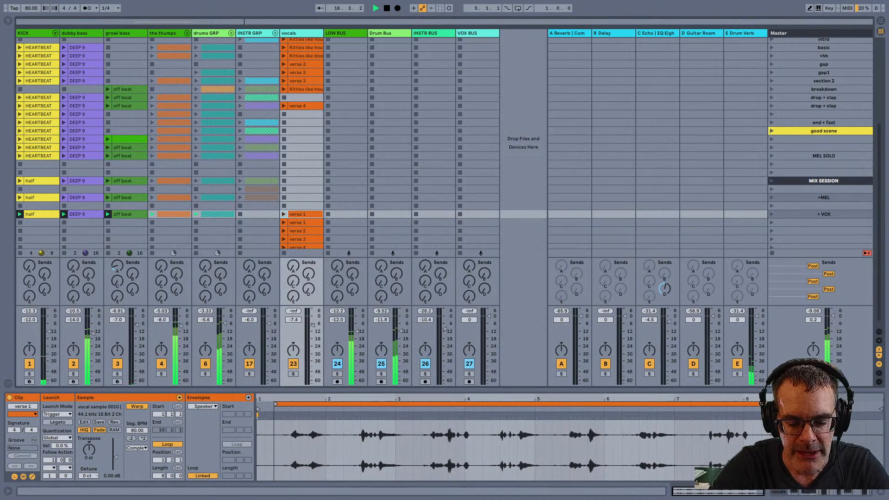
Step: Map the x key to the Speaker On switches of all five return tracks, A Reverb through E Drum Verb
key(ctrl+alt+b)
key(ctrl+k)
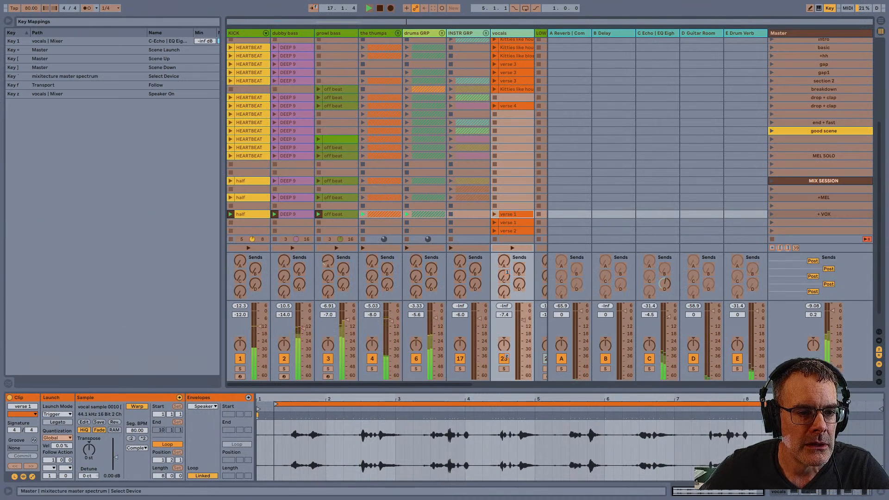
click(47, 94)
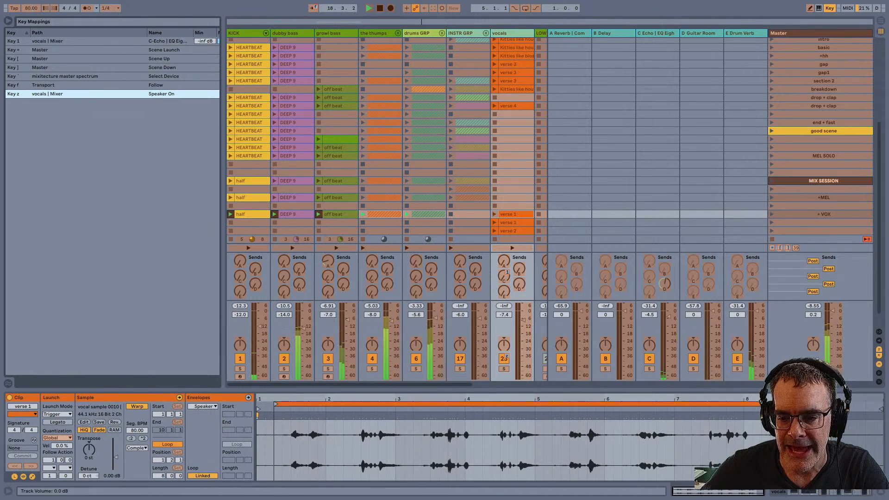
click(561, 359)
key(x)
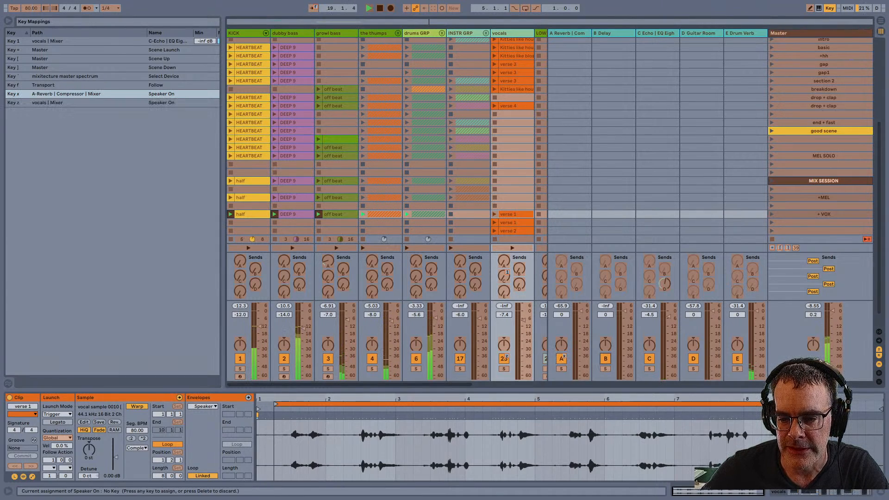
key(x)
click(649, 359)
key(x)
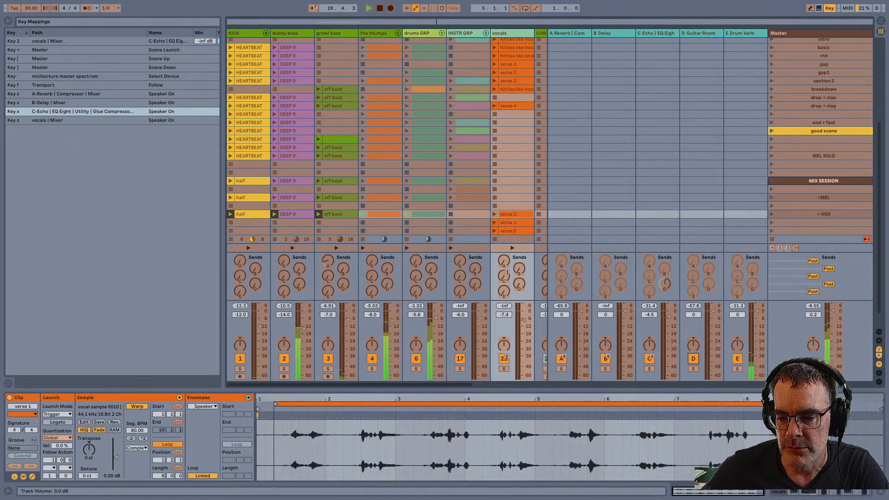
click(693, 358)
key(x)
click(737, 358)
key(x)
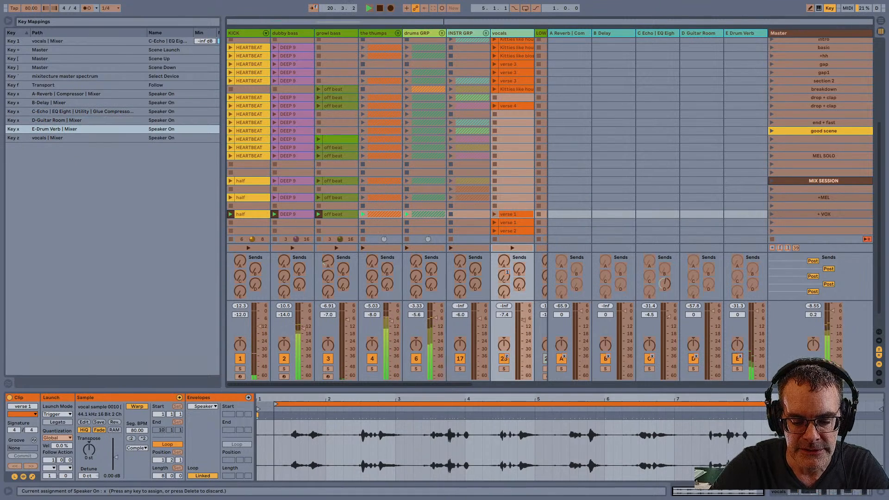
key(ctrl+k)
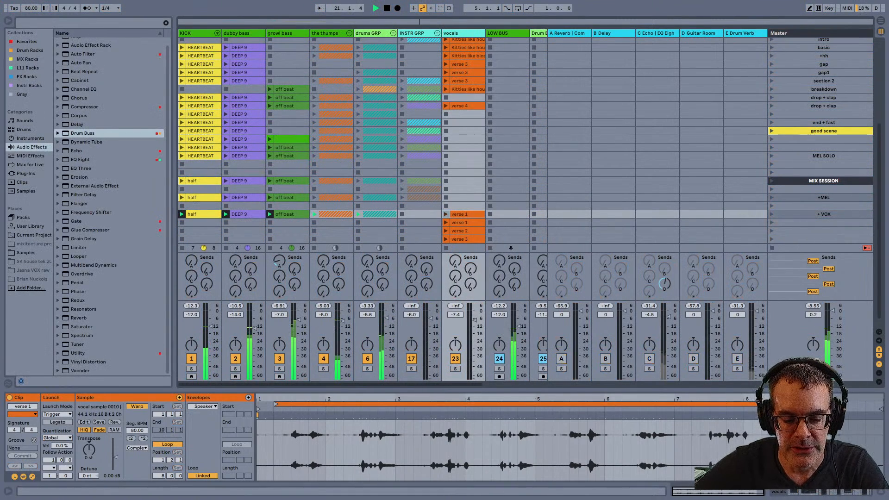
Step: Hide the return tracks and the browser, and deactivate all bus tracks except LOW BUS
key(ctrl+alt+r)
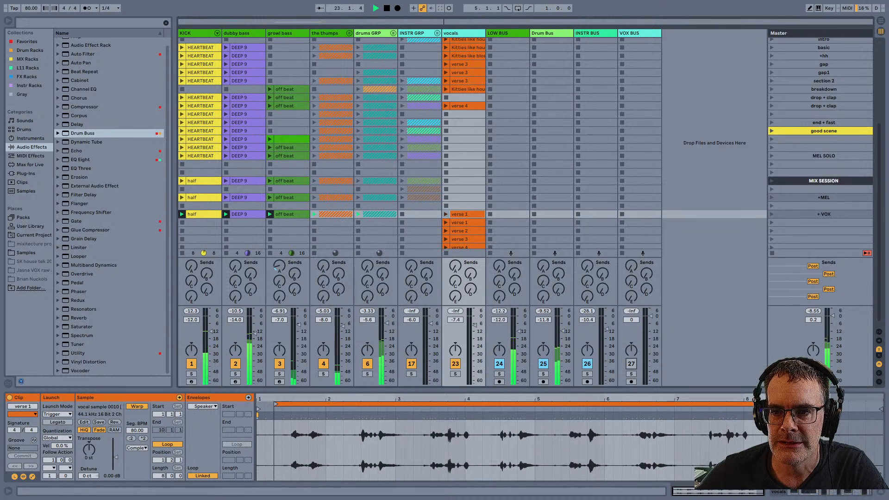
click(639, 33)
key(Left)
key(Left)
key(Left)
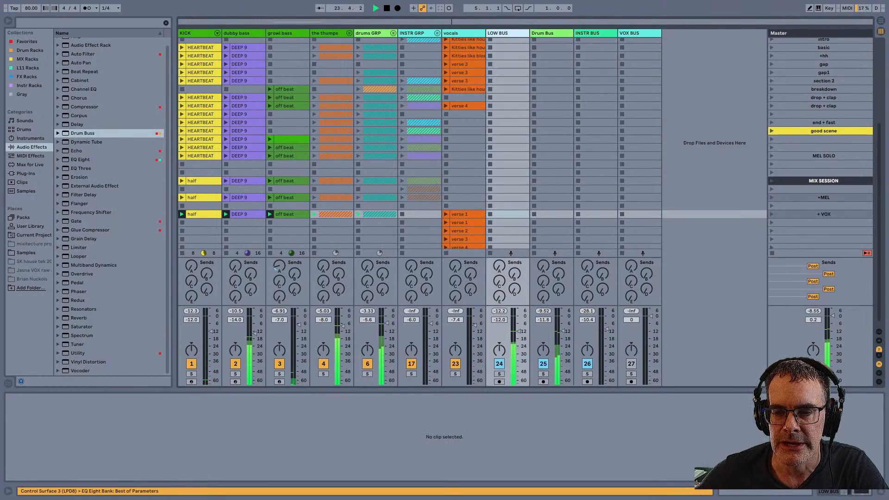
key(Right)
key(Right)
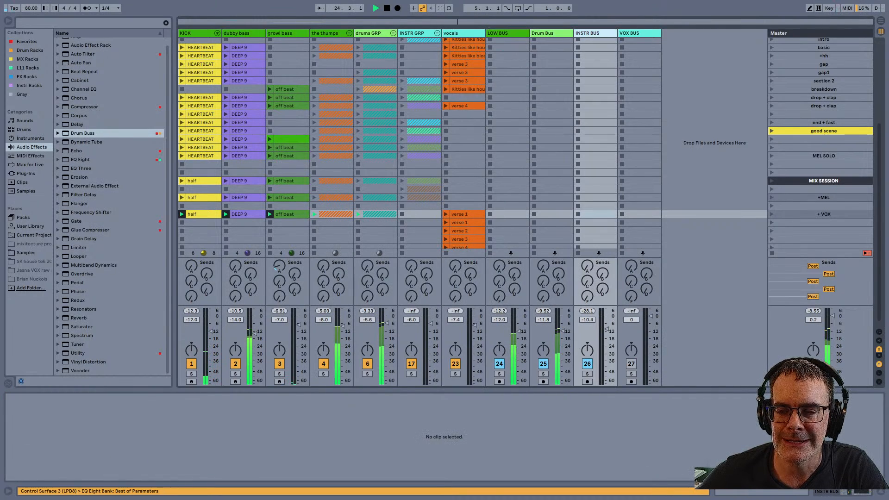
key(Right)
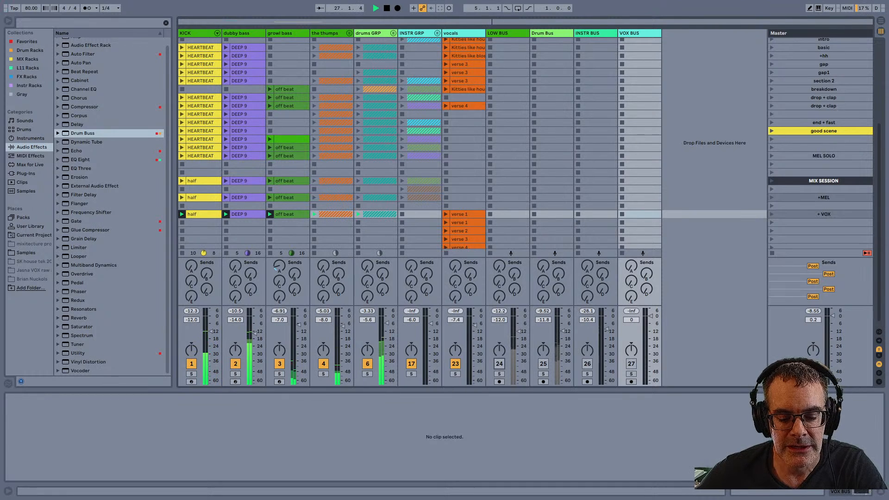
key(ctrl+alt+b)
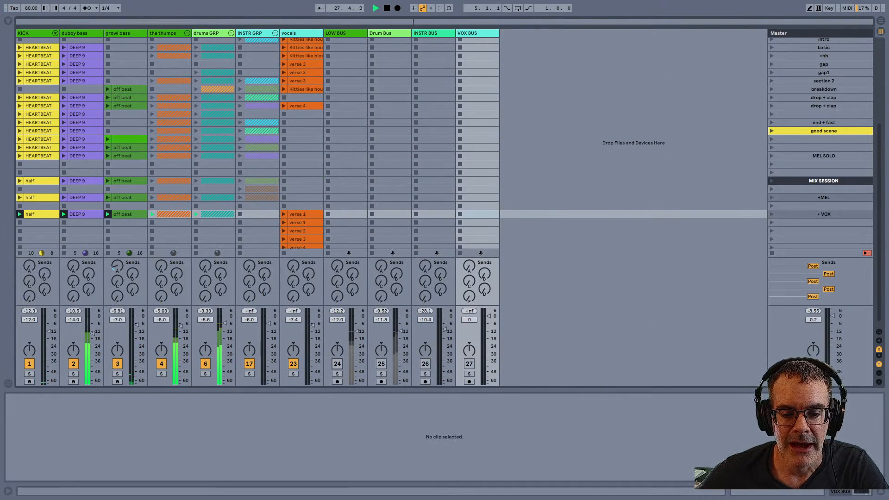
click(337, 364)
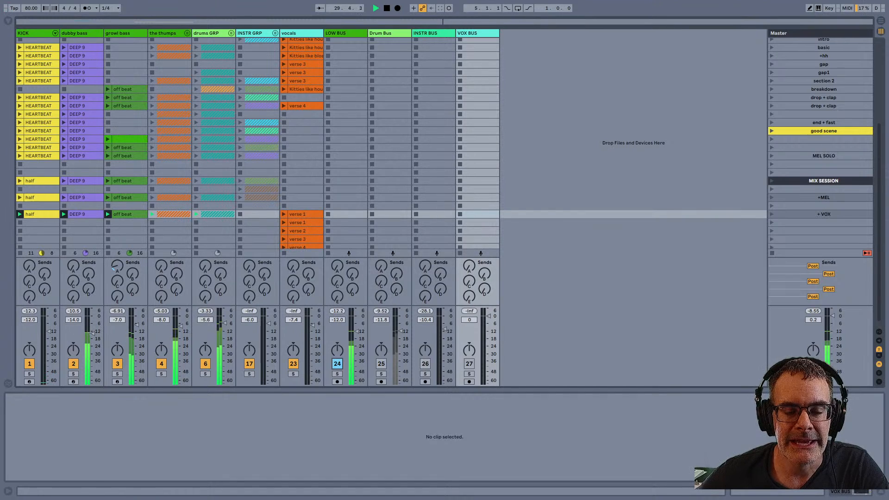
Step: Show the Master track's devices and enlarge the display of its mixitecture master spectrum
click(342, 33)
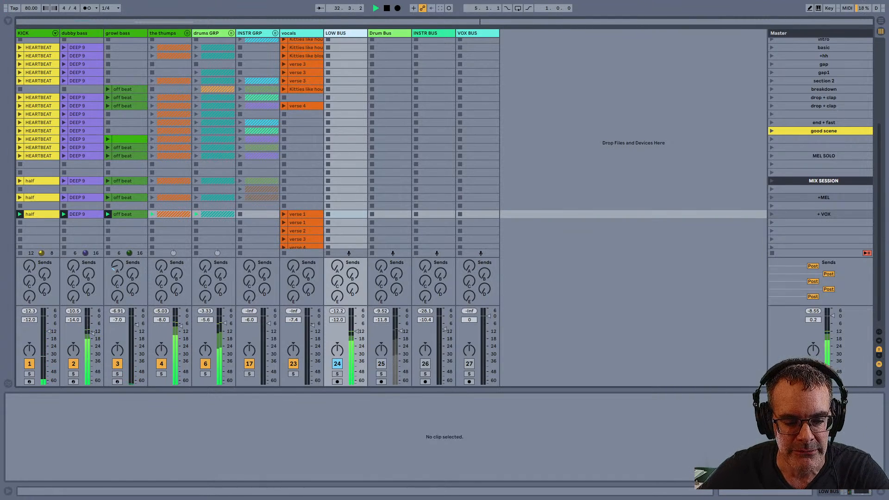
click(819, 33)
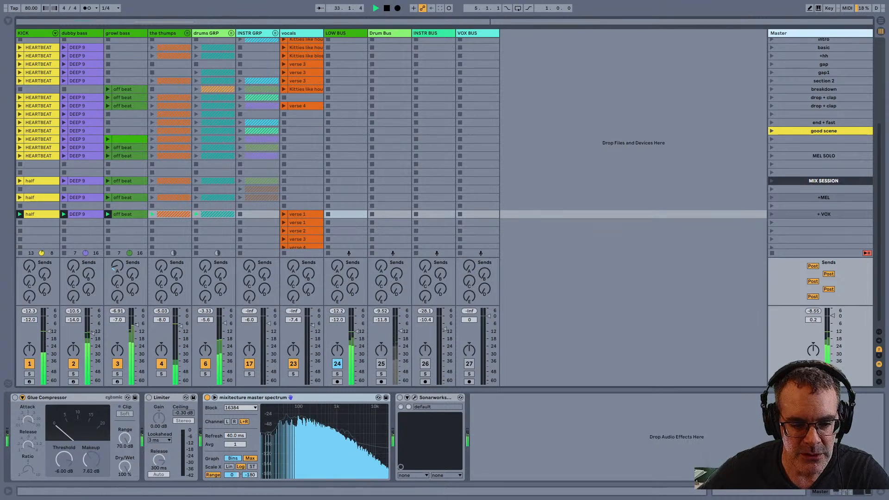
click(214, 398)
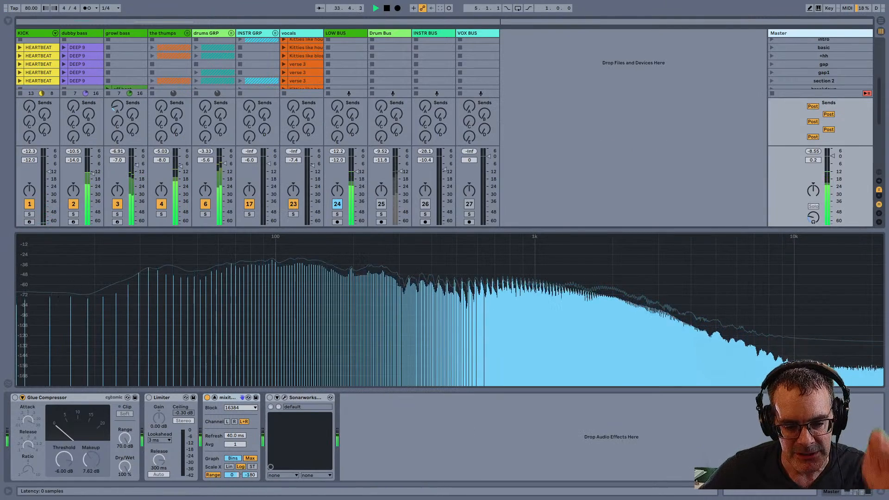
click(227, 398)
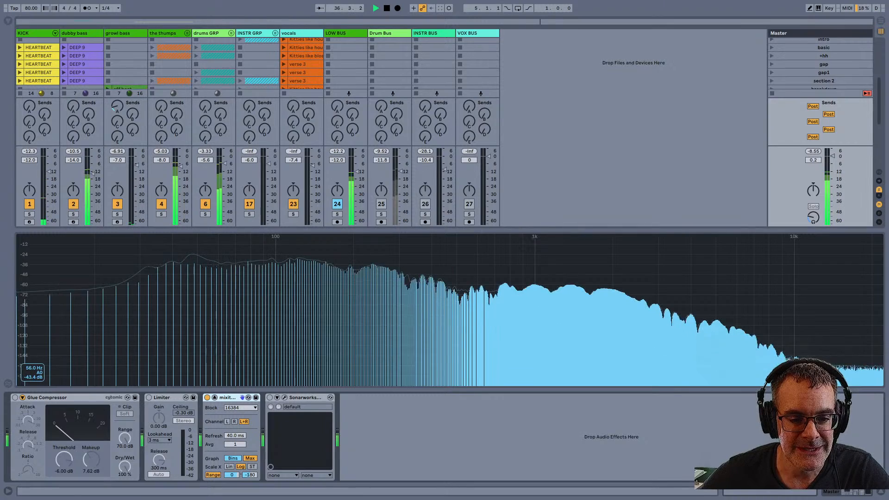
Step: Check which key is mapped to selecting the master spectrum device
key(ctrl+k)
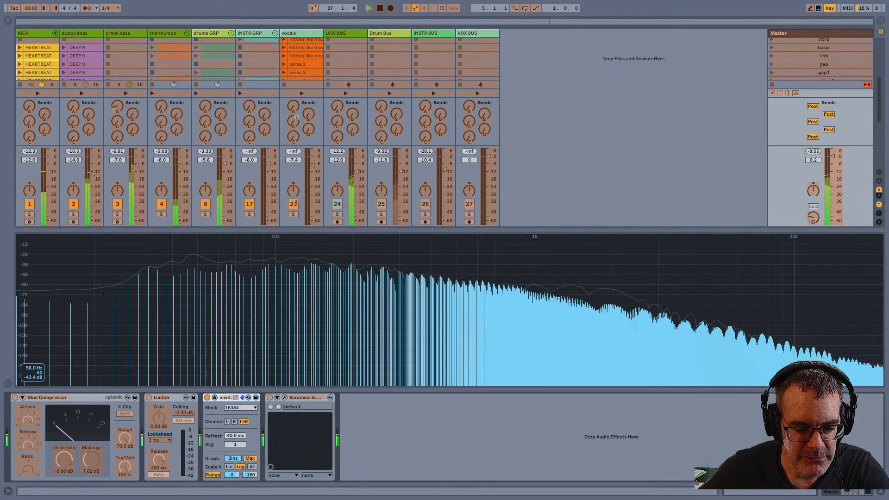
click(226, 397)
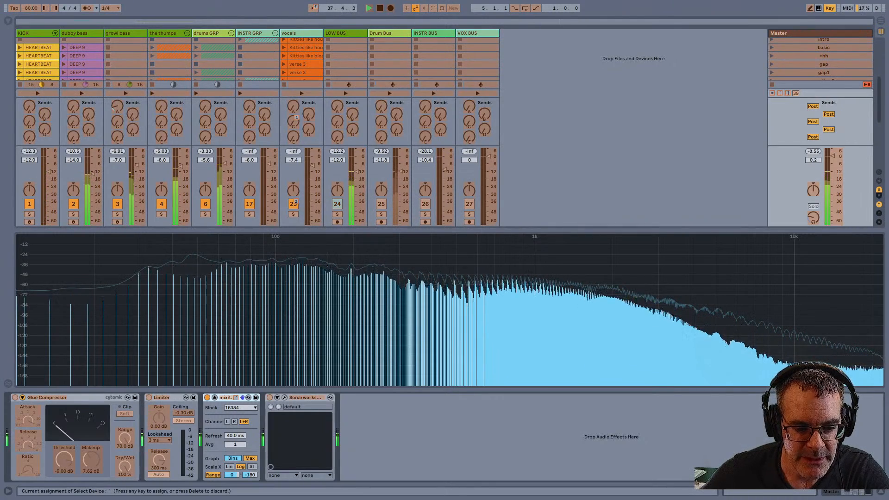
key(ctrl+k)
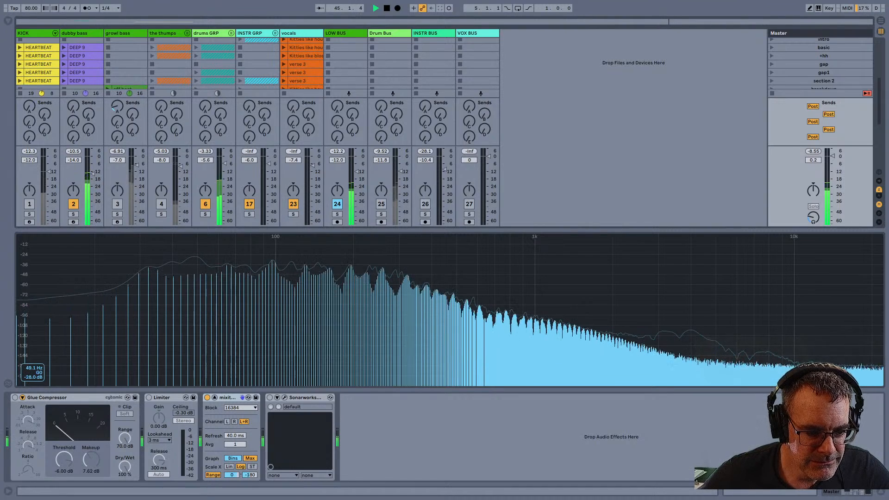
Step: Audition the growl bass and dubby bass tracks by toggling their activators while watching the master spectrum
click(117, 205)
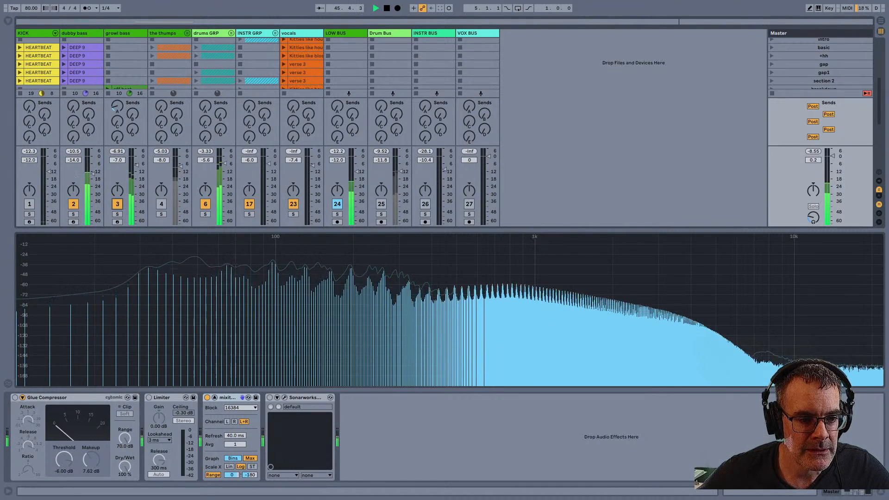
click(73, 205)
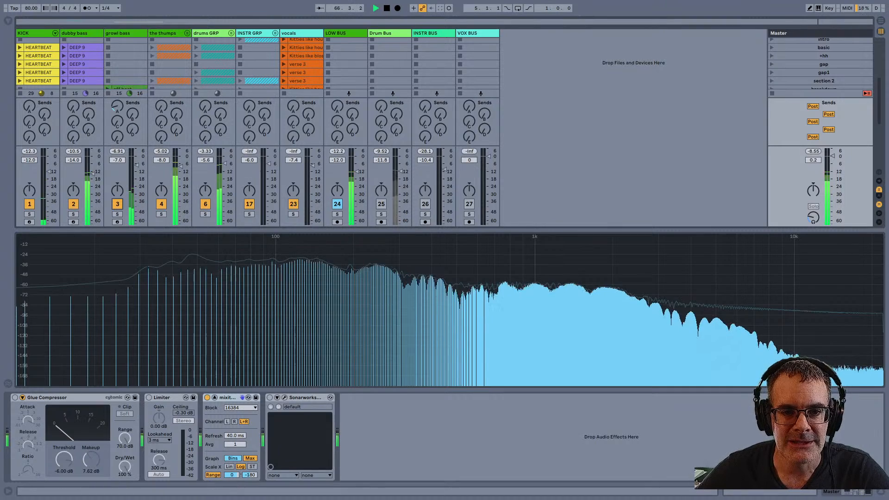
Step: Compare the LOW BUS device chain with the master spectrum, and show the input and output routing of the tracks
click(342, 33)
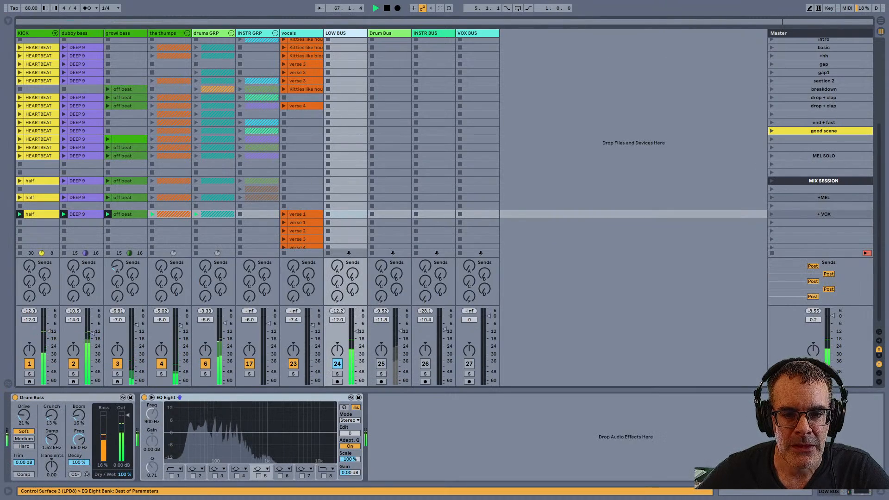
click(805, 33)
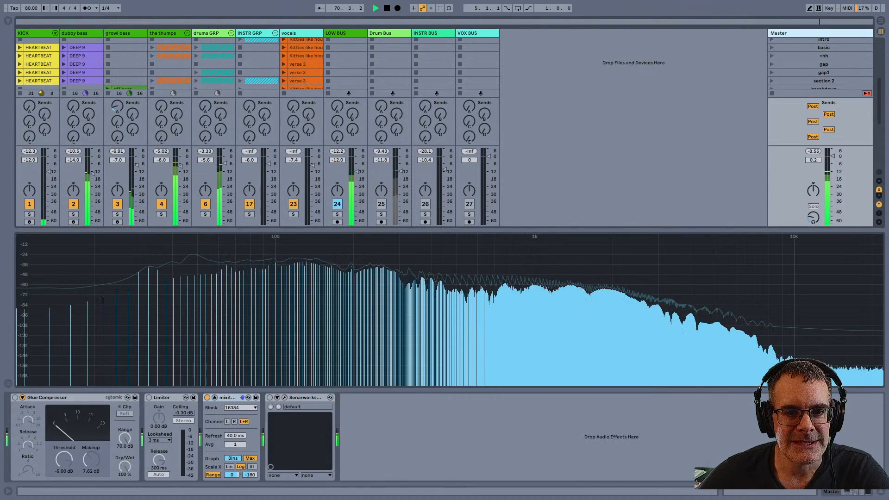
click(345, 33)
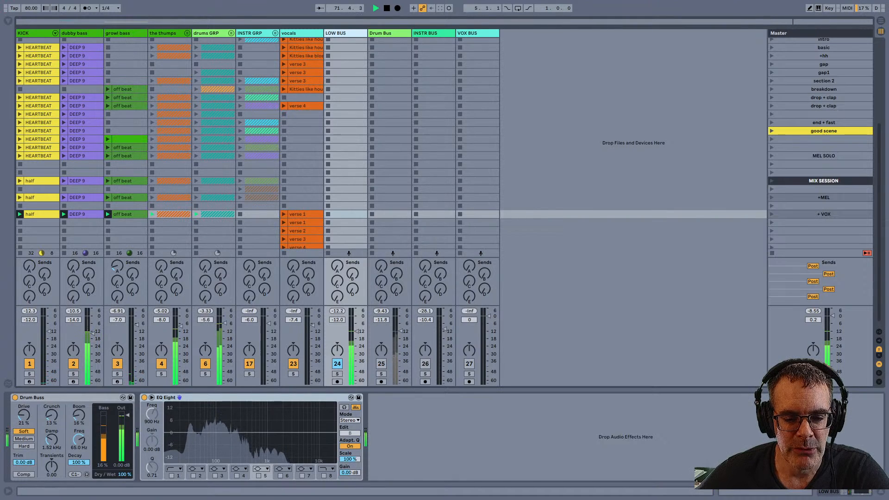
key(ctrl+alt+i)
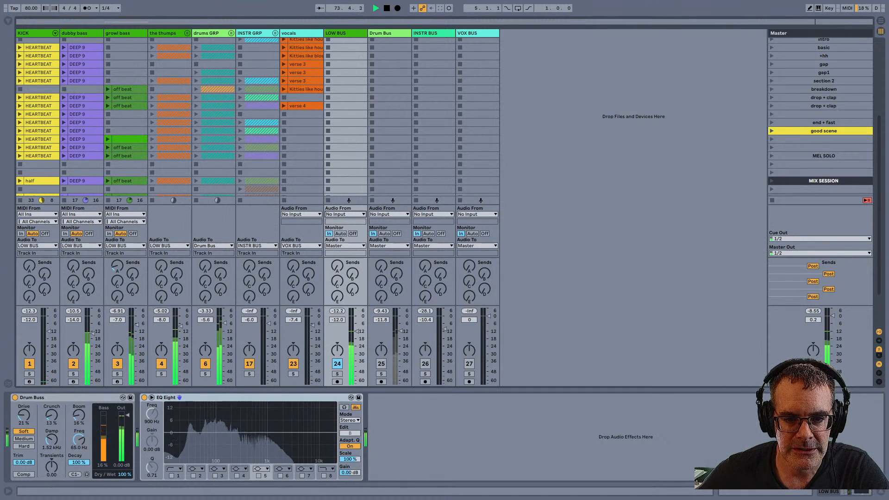
Step: Insert an audio track after VOX BUS with No Input and monitoring set to In, and route the KICK output to it
click(479, 55)
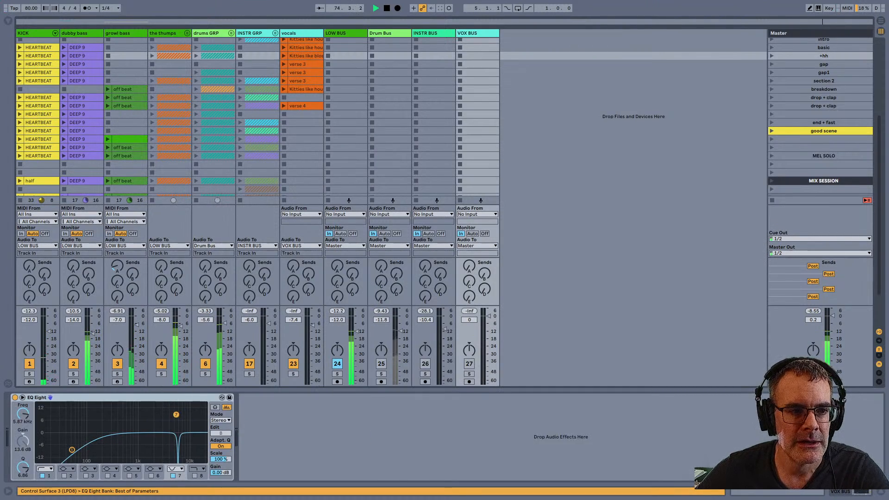
key(ctrl+t)
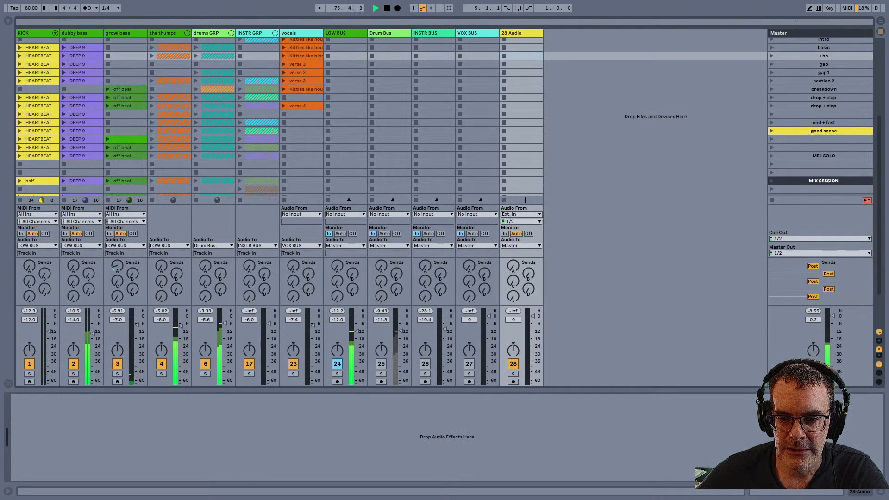
click(521, 215)
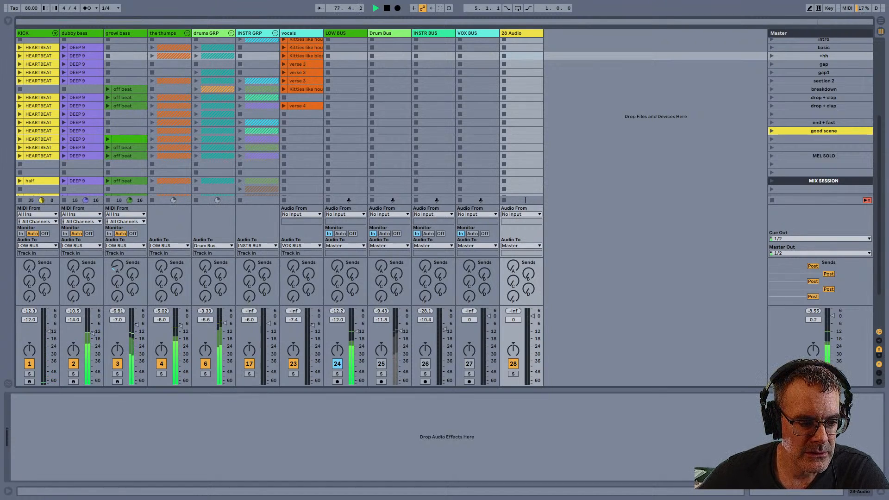
click(38, 246)
click(505, 234)
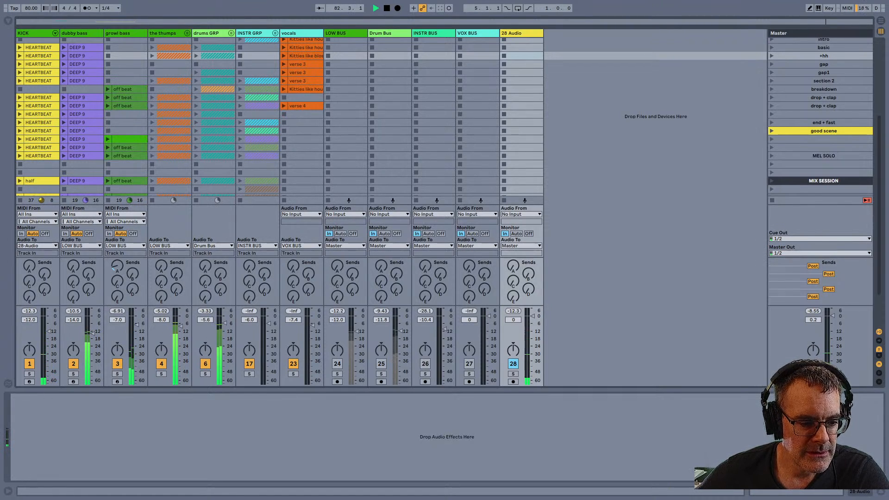
Step: Undo the demonstration bus's monitoring and KICK routing, and delete the added audio track
key(ctrl+z)
click(521, 33)
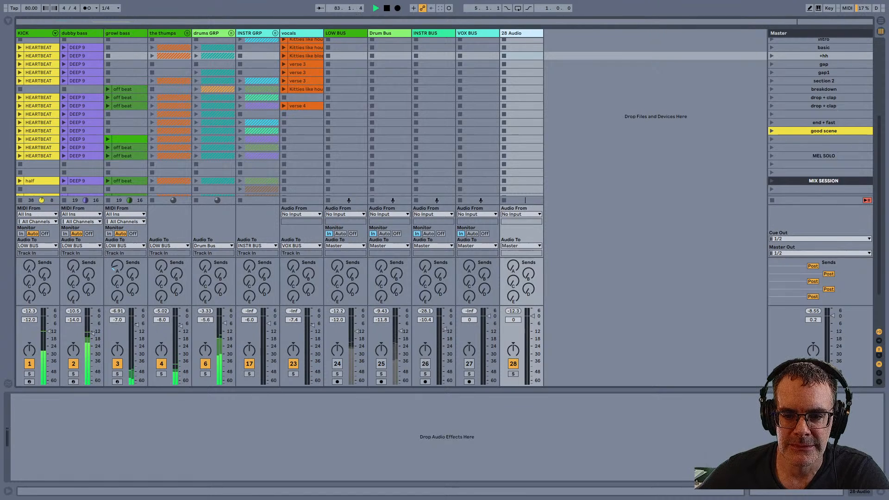
click(521, 215)
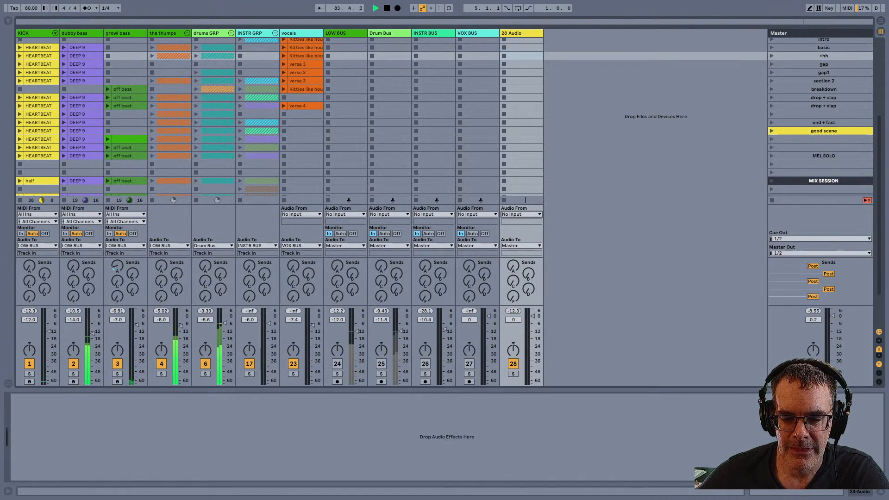
click(521, 33)
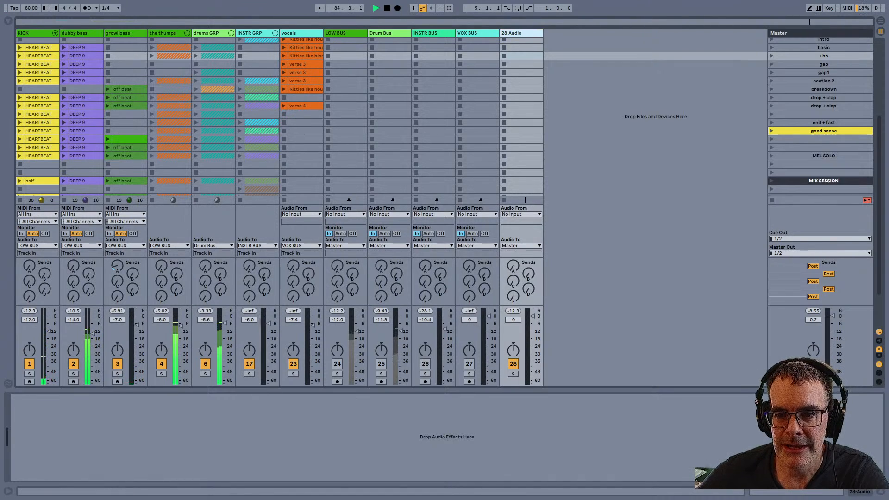
key(Delete)
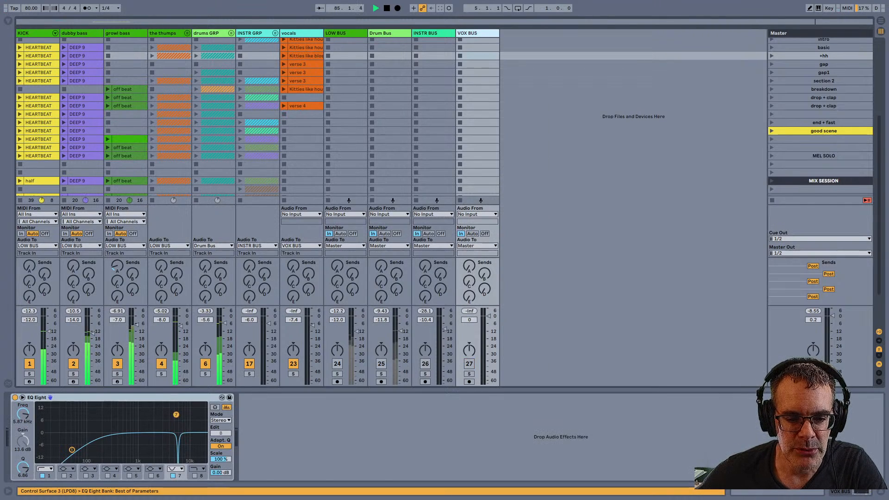
Step: Turn on the LOW BUS, and check it together with the return tracks and its own device chain
click(337, 364)
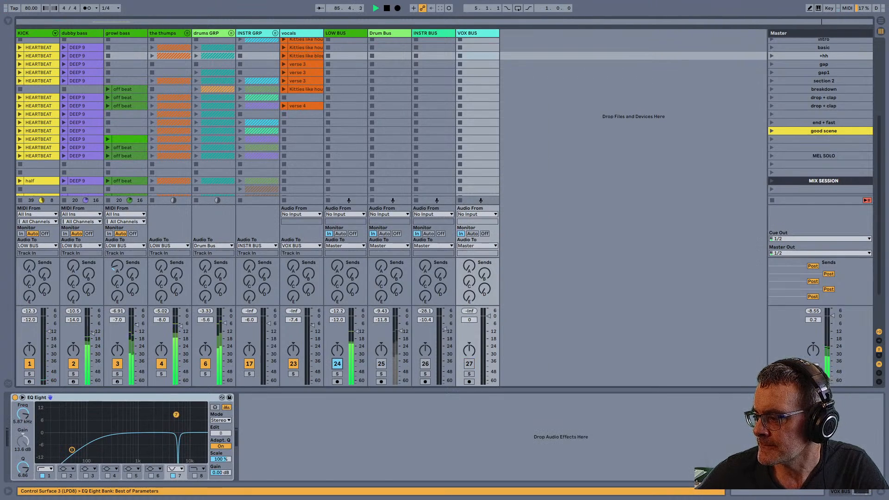
key(ctrl+alt+r)
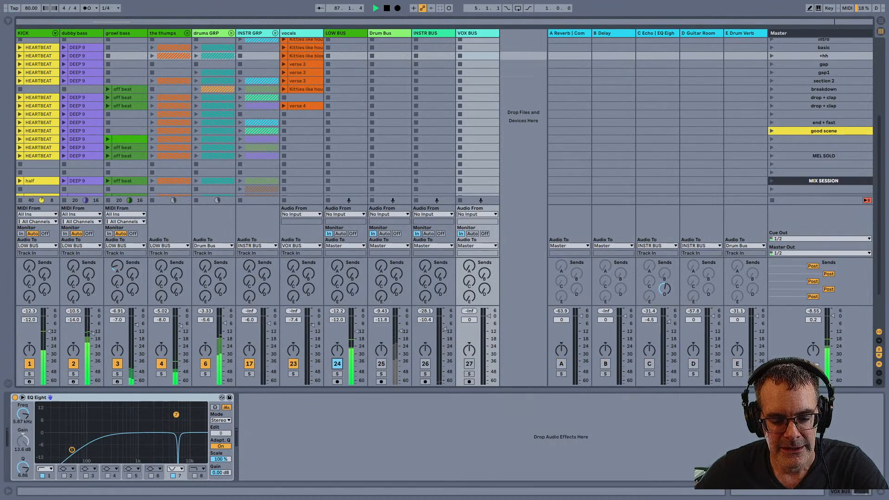
key(ctrl+alt+r)
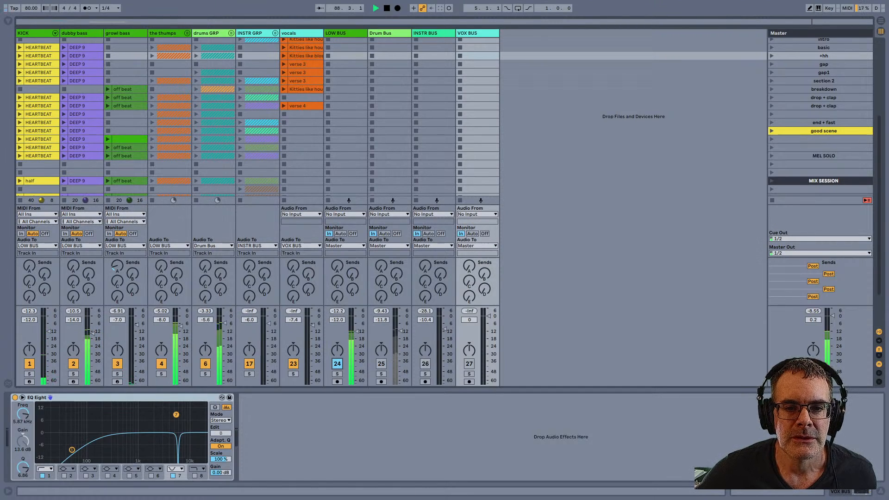
click(346, 33)
Step: Switch the audible bus from LOW BUS to Drum Bus, and show the Drum Bus and drums GRP device chains
click(381, 364)
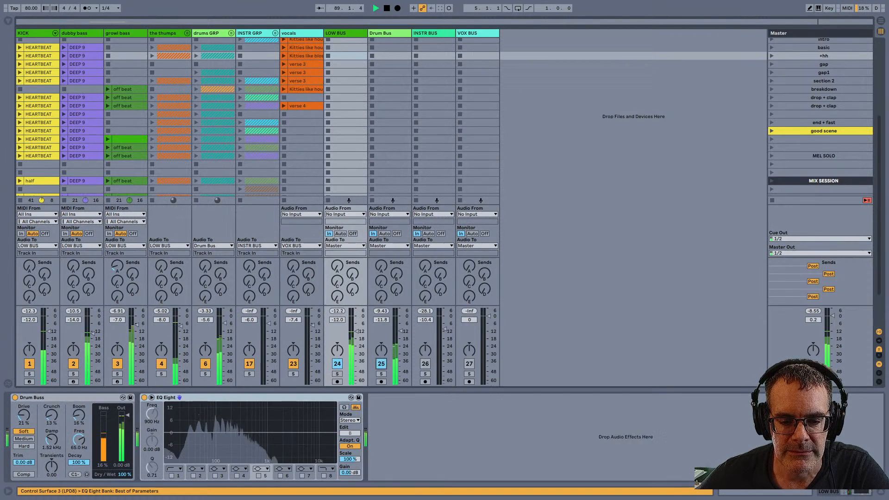
click(337, 364)
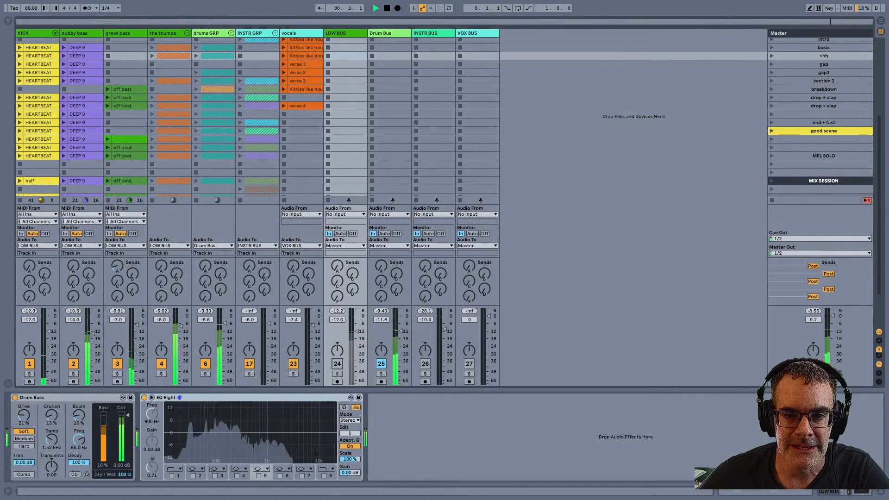
click(389, 34)
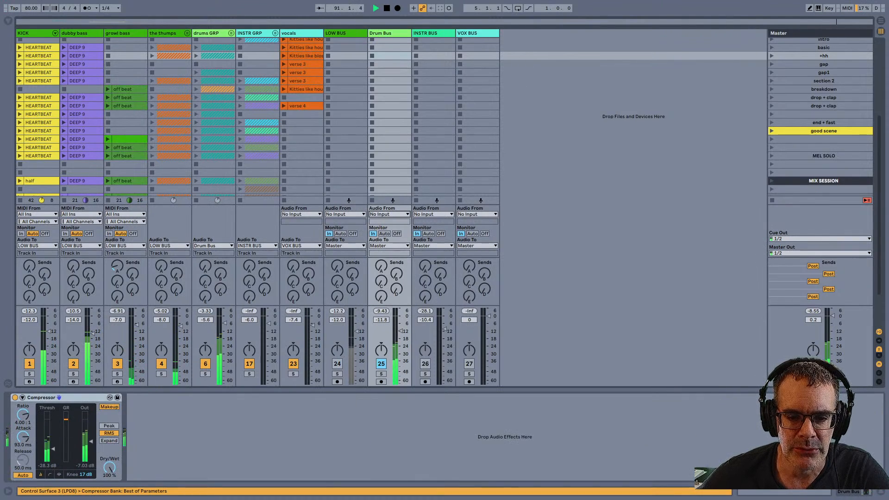
click(209, 34)
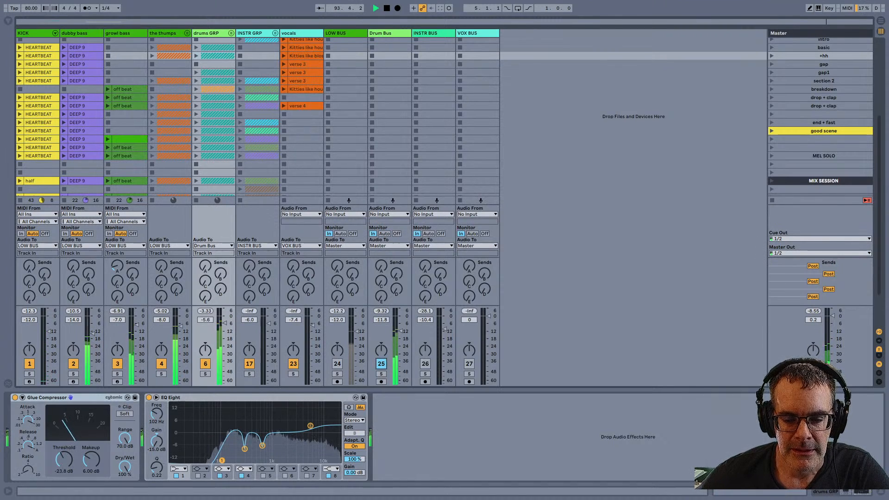
Step: Show the return tracks, and check the E Drum Verb return's activator and reverb device
key(ctrl+alt+r)
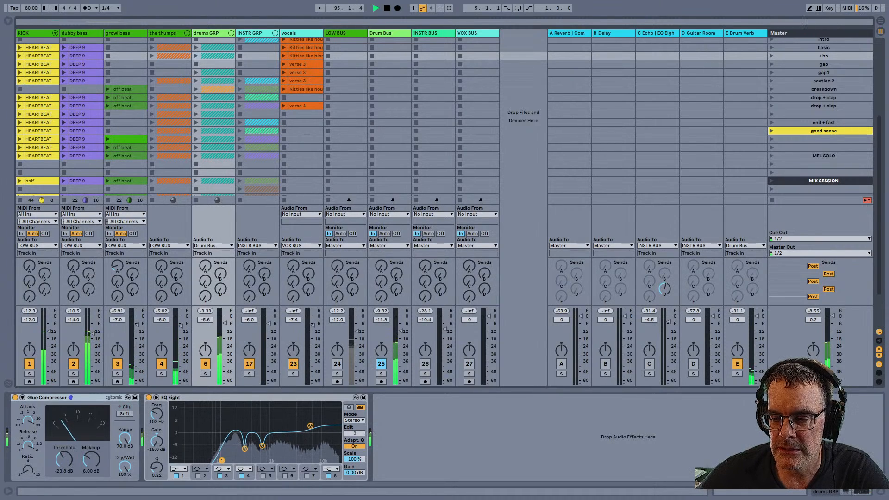
click(737, 364)
click(739, 33)
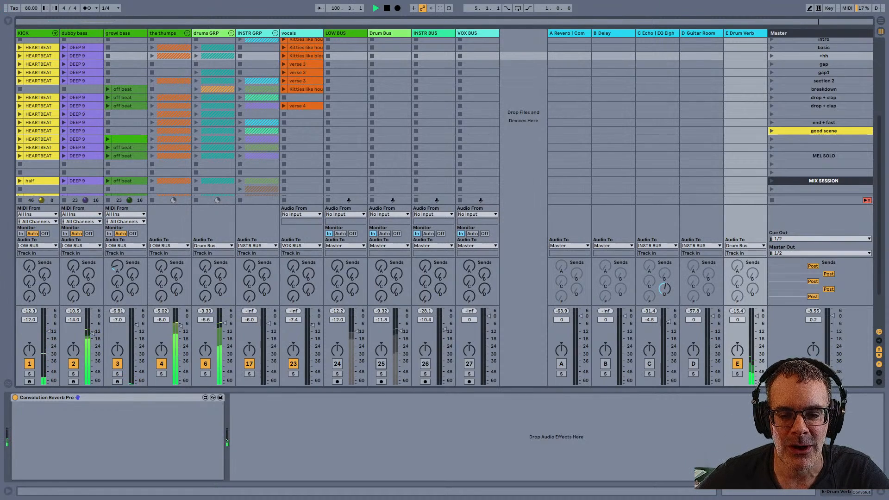
Step: Compare the Glue Compressor and EQ Eight on the drums GRP with the Compressor on the Drum Bus
click(206, 34)
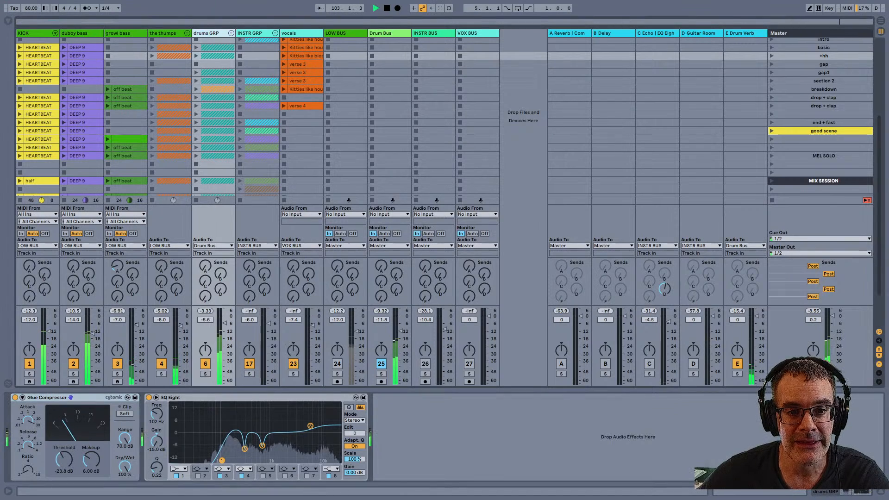
click(383, 34)
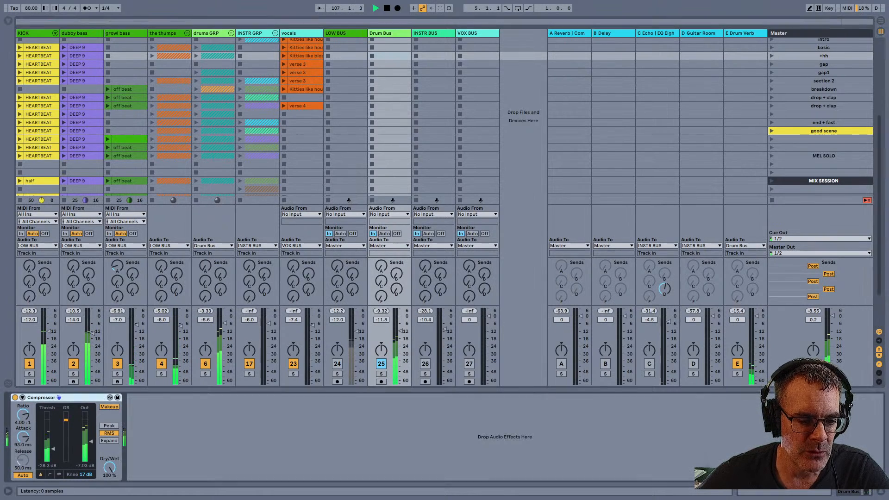
click(207, 34)
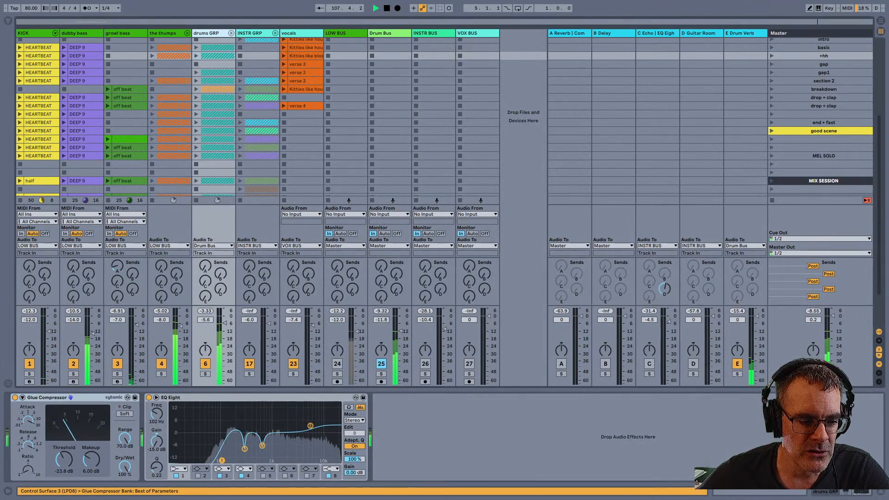
click(47, 397)
click(171, 397)
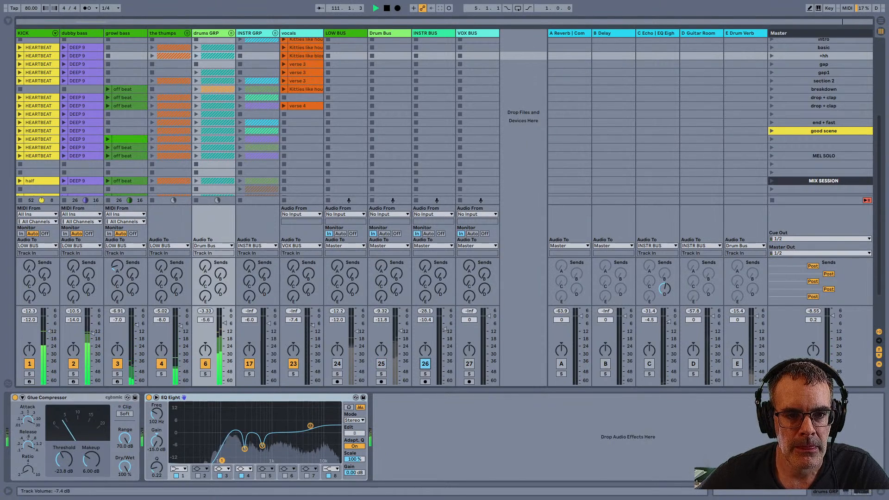
Step: Stop playback and launch the MIX SESSION scene
scroll(302, 130, down, 3)
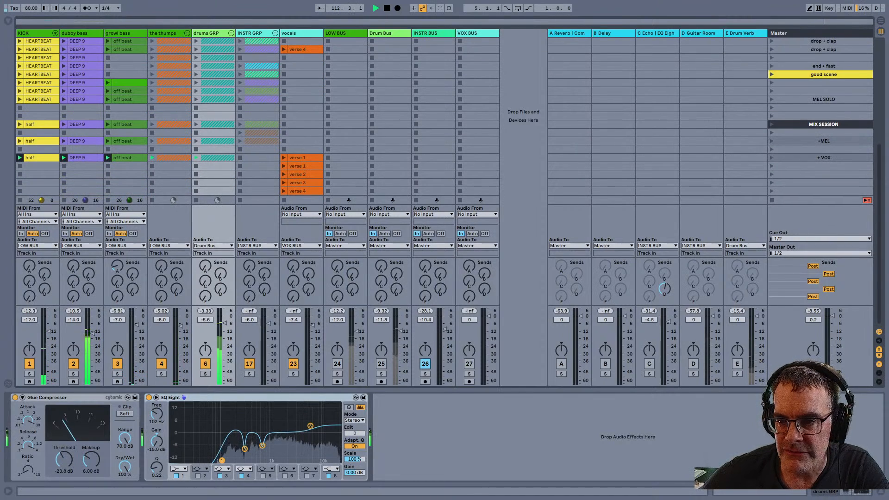
click(823, 124)
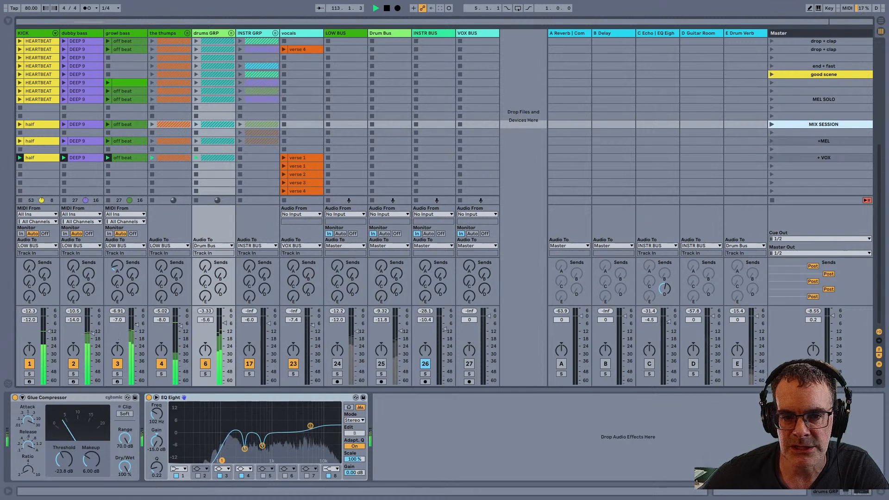
key(space)
key(Return)
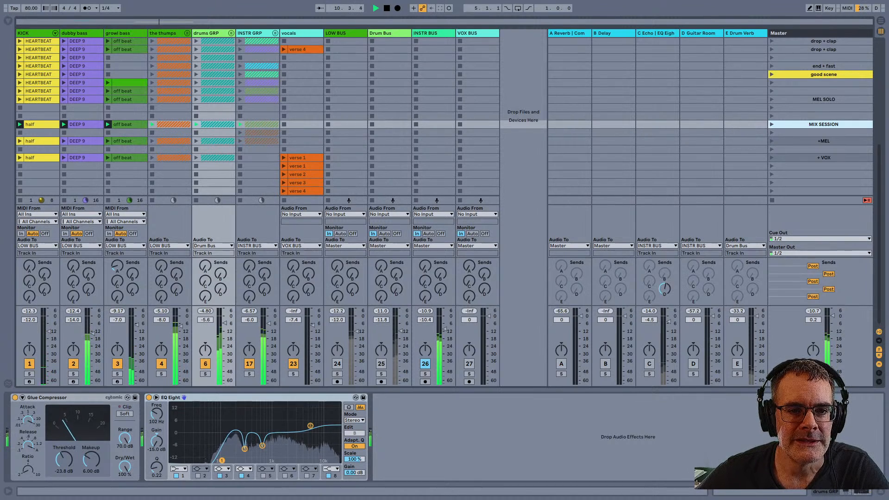
Step: Unfold the INSTR GRP, narrow the 170 - Spanky - Cutter track, and place the upper pluck track before it
click(249, 34)
click(275, 33)
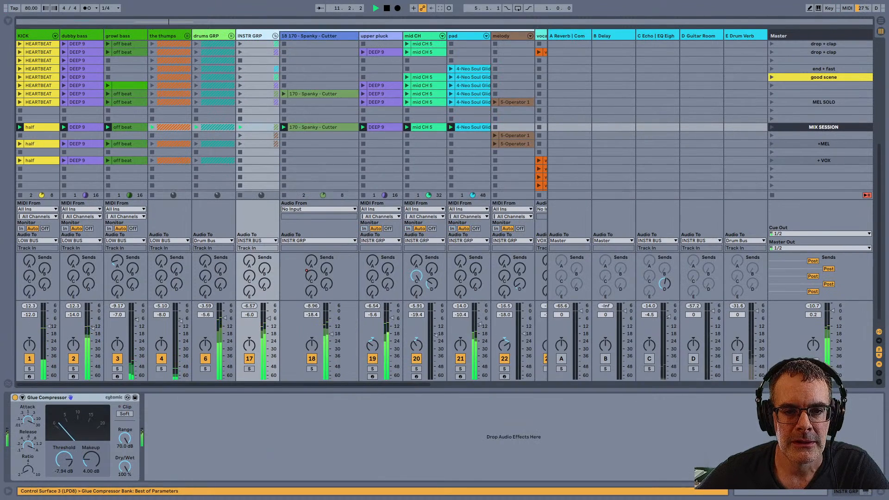
drag(357, 35, 291, 36)
Step: Audition the 170 - Spanky - Cutter track in solo, and view the device chains of the Cutter, mid CH and pad tracks
click(337, 369)
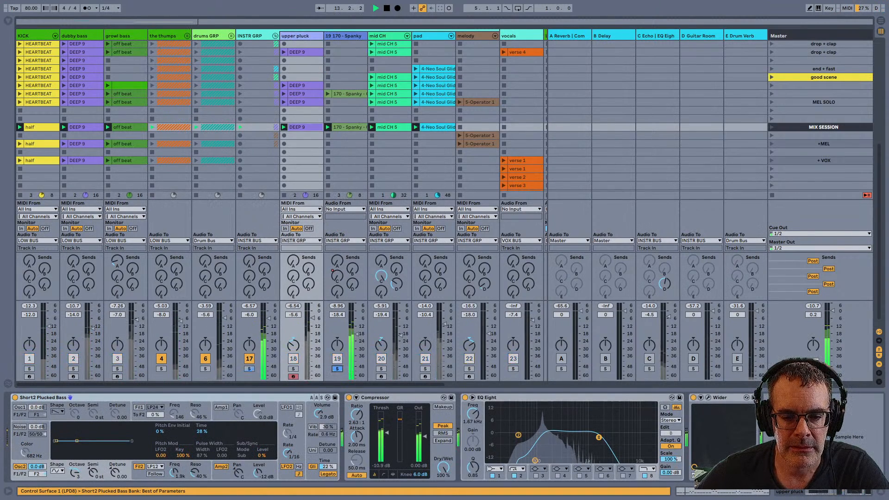
click(337, 369)
click(343, 36)
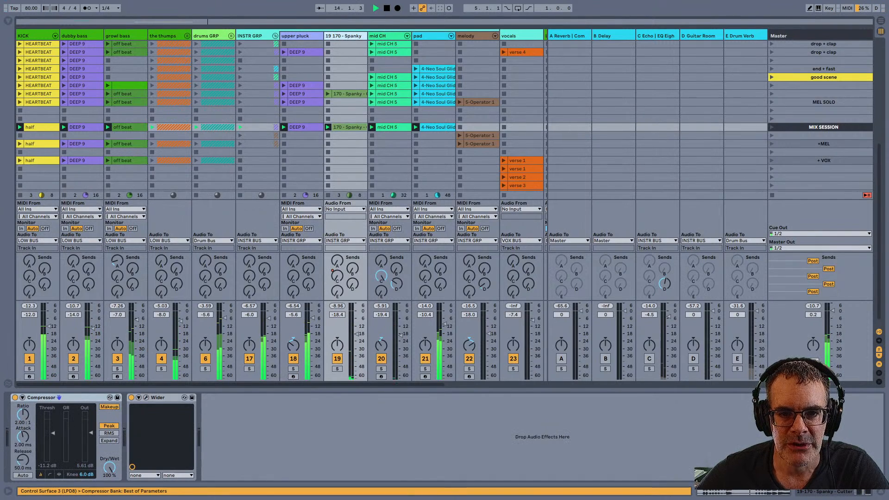
key(Right)
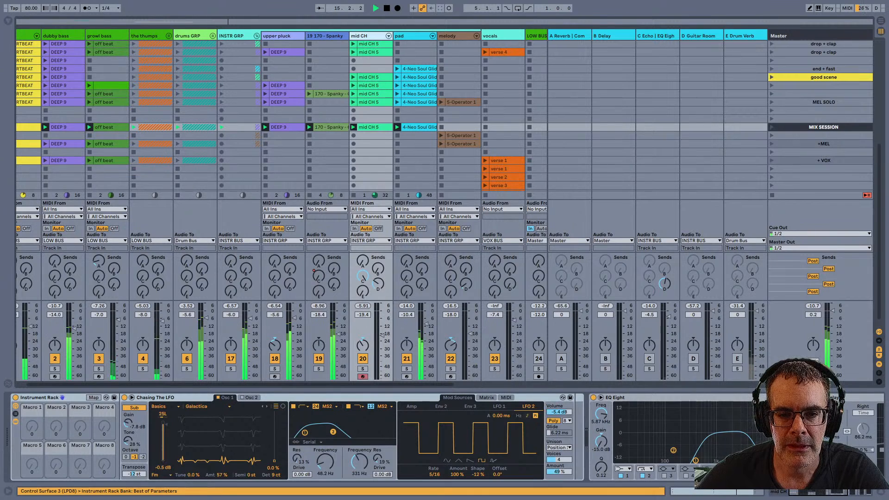
key(Right)
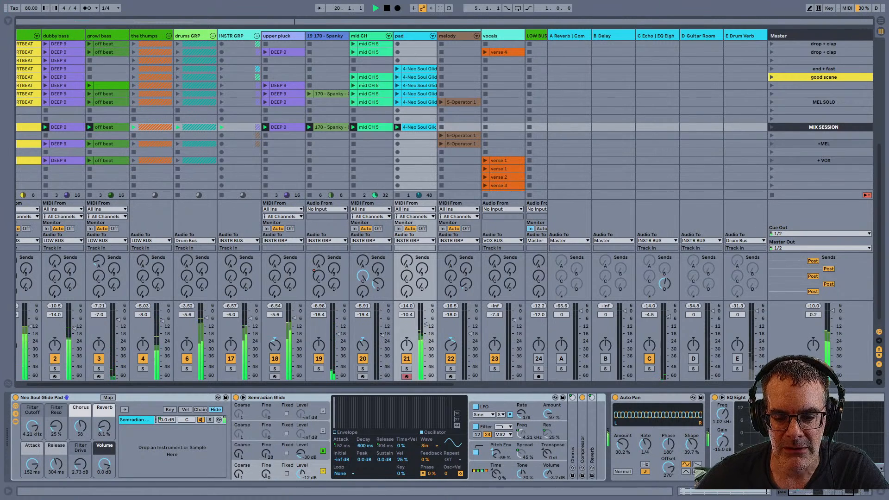
Step: Raise the mid CH track volume to -17.6 dB and audition the track in solo
drag(382, 335, 382, 334)
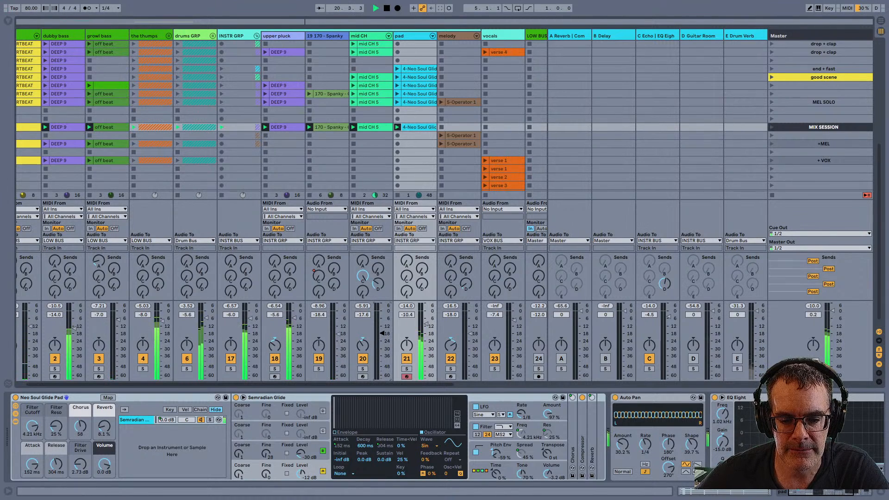
click(363, 369)
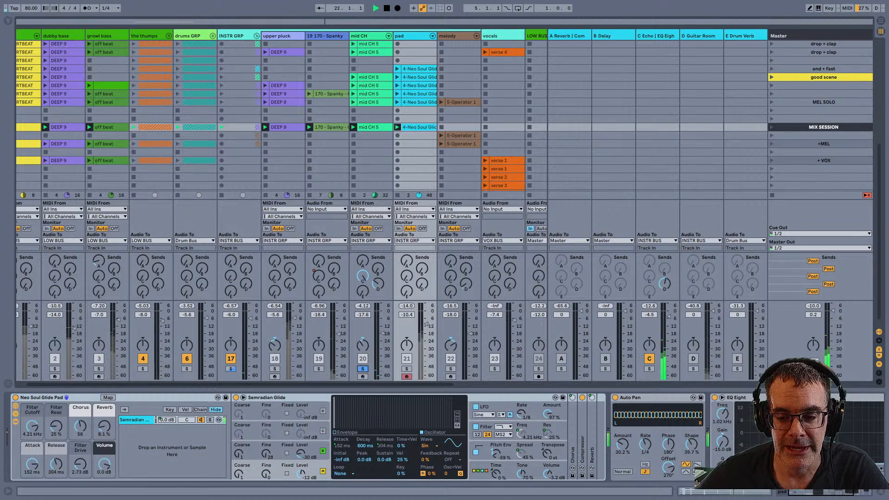
click(362, 369)
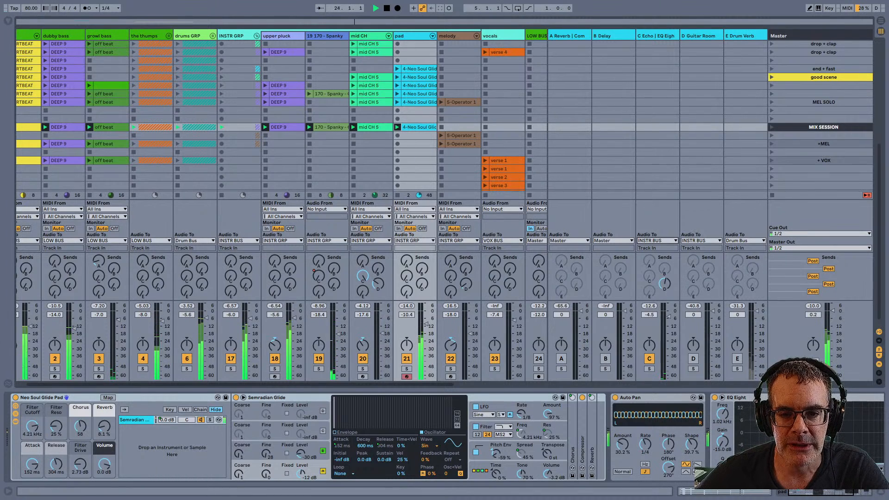
Step: Launch the melody track's 5-Operator 1 clip below the MIX SESSION scene, and show the INSTR GRP device chain
click(461, 135)
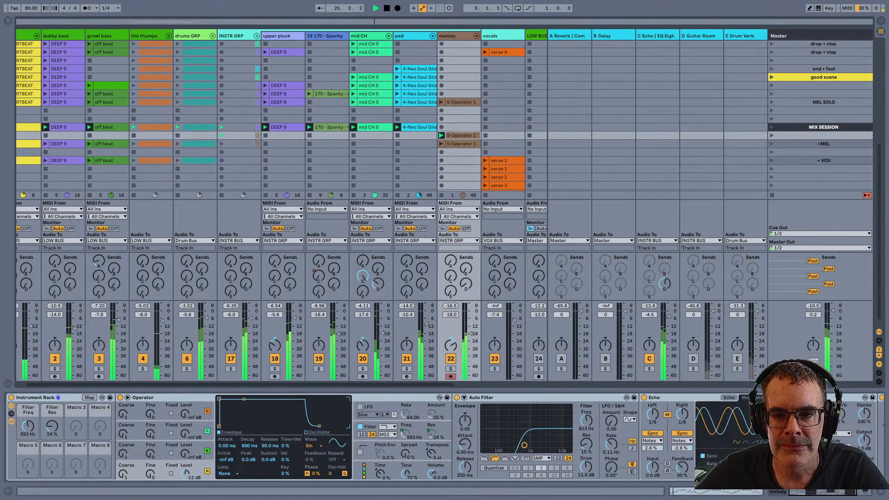
click(231, 36)
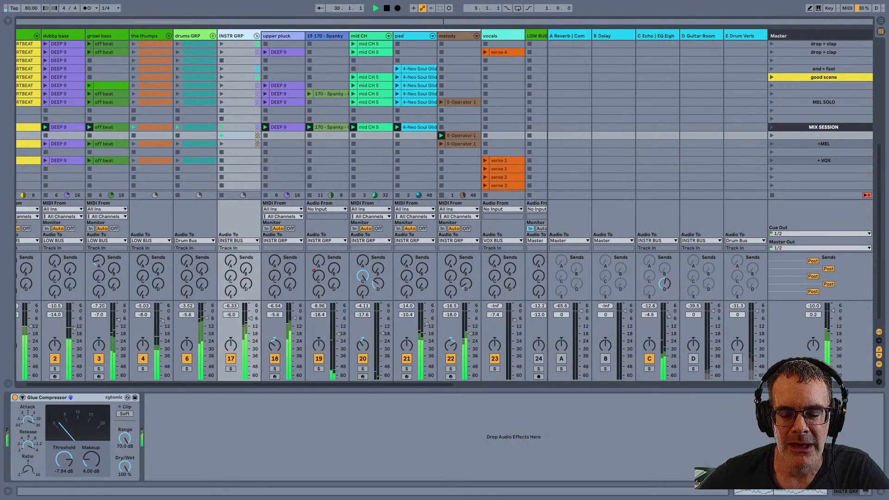
Step: Audition the pad, 170 - Spanky - Cutter and mid CH tracks one after another by briefly soloing each
click(407, 369)
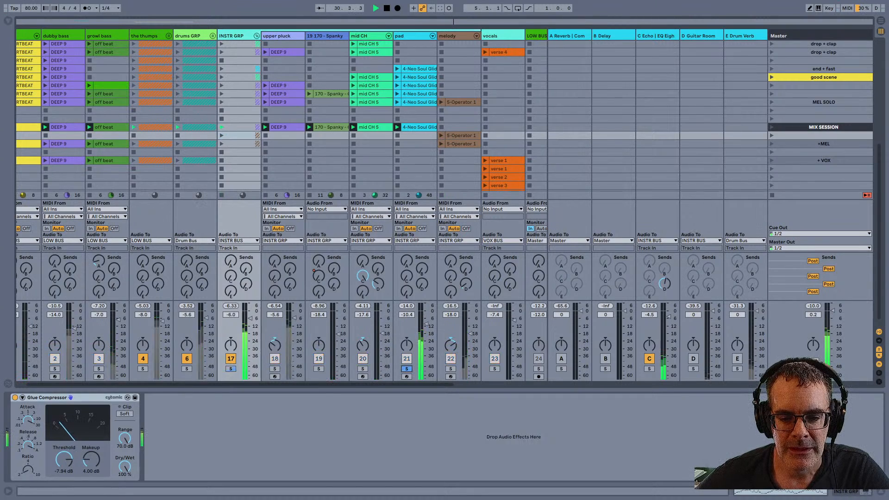
click(406, 368)
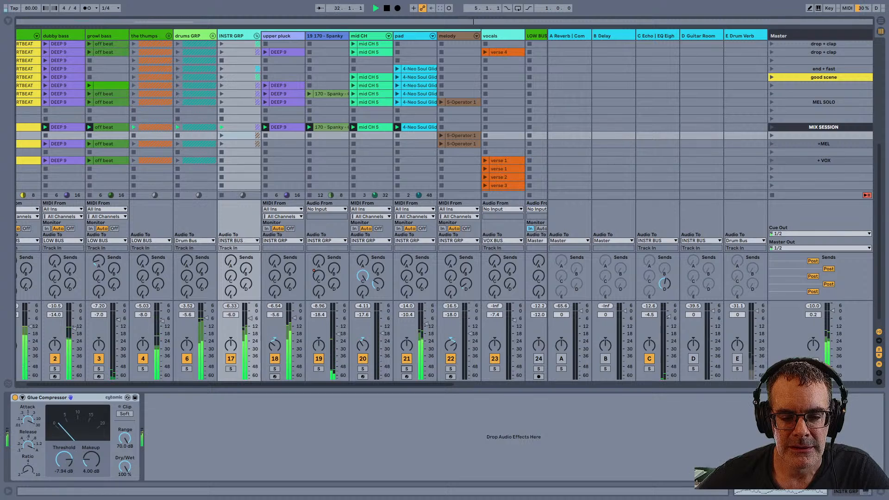
click(318, 369)
click(318, 369)
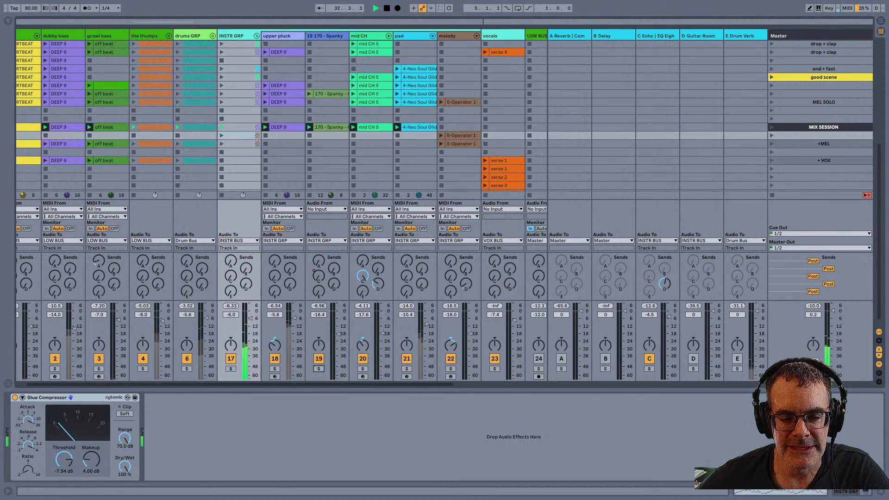
click(363, 369)
click(362, 369)
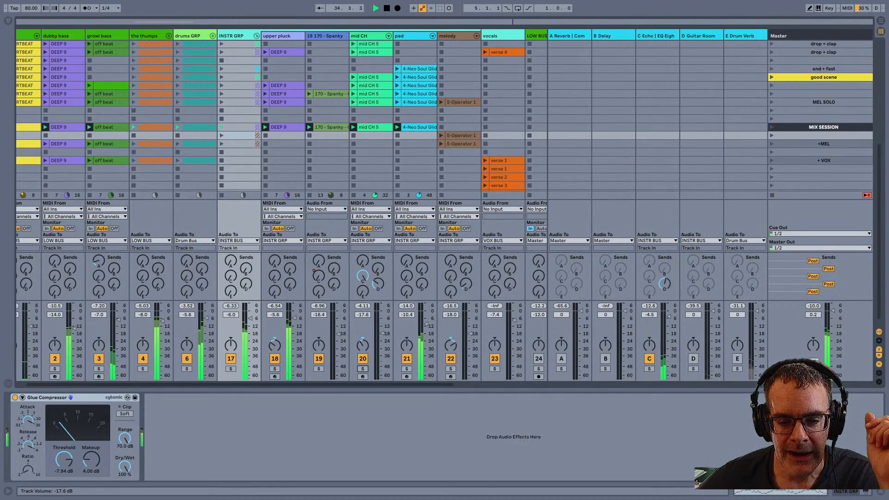
Step: Raise the mid CH track volume to -15.8 dB, and inspect the playing mid CH and 170 - Spanky - Cutter clips
drag(383, 333, 383, 332)
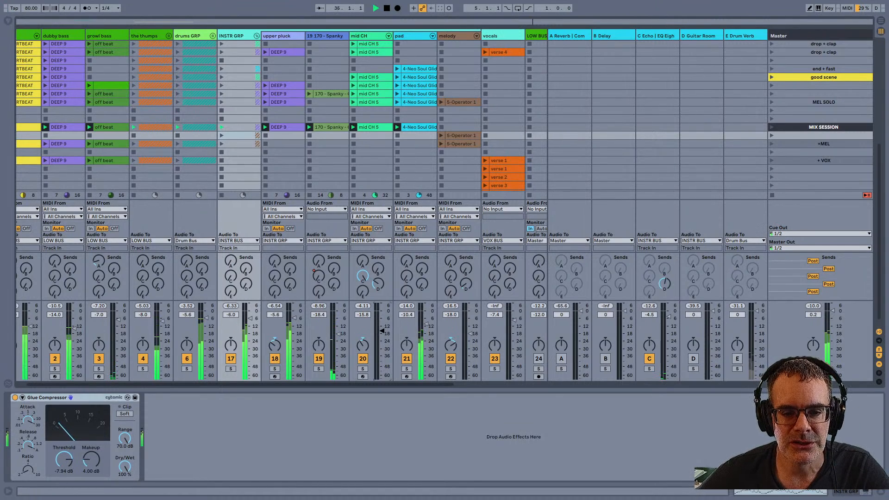
click(372, 128)
click(329, 127)
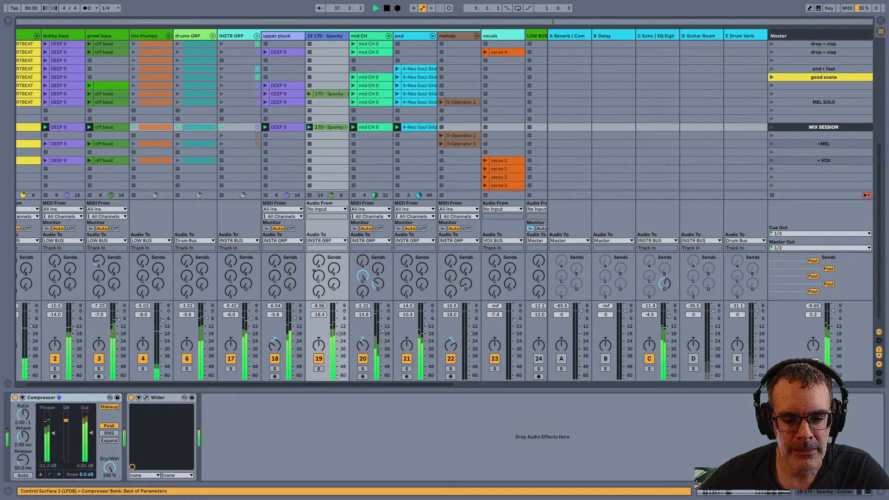
Step: Mute the upper pluck and pad tracks, and play the session briefly to hear the remaining instruments
click(275, 358)
click(407, 359)
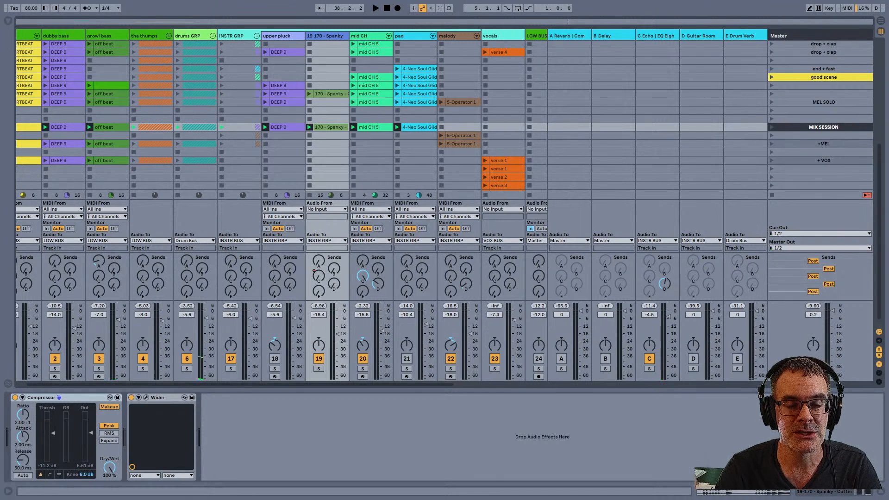
key(space)
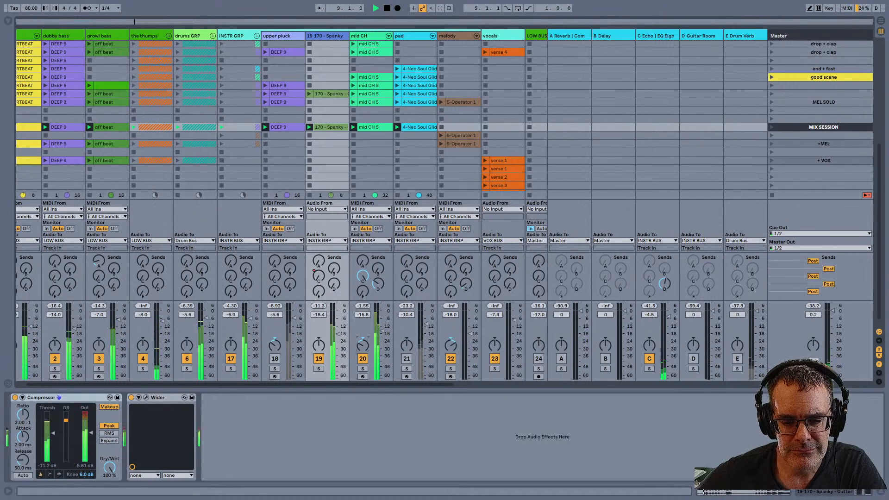
key(space)
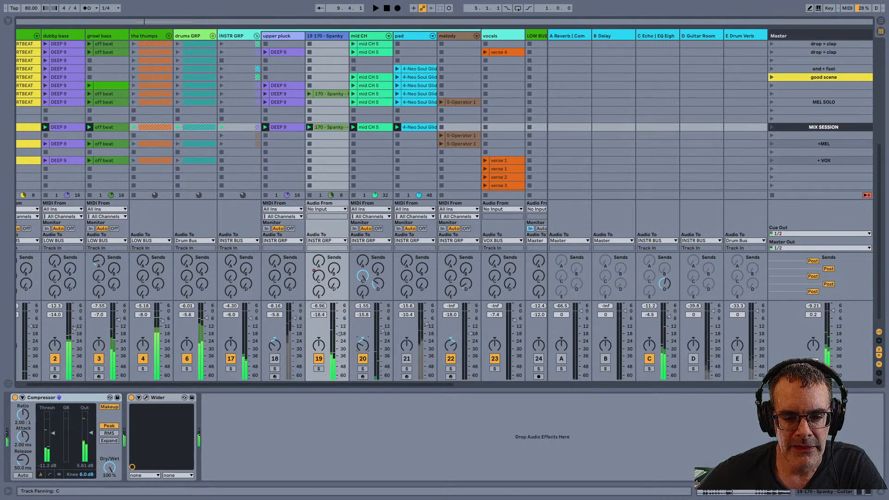
Step: Pan the 170 - Spanky - Cutter track right and the upper pluck track to 15L during playback, and briefly solo the upper pluck
drag(318, 345, 319, 334)
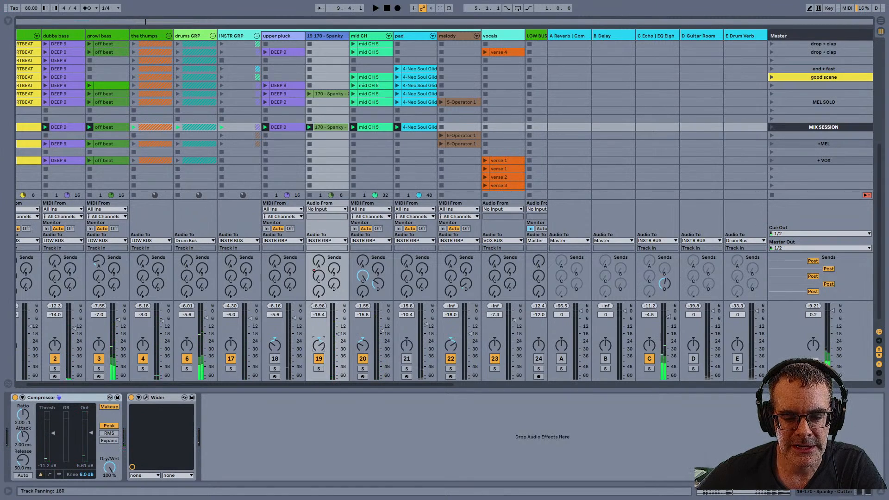
key(space)
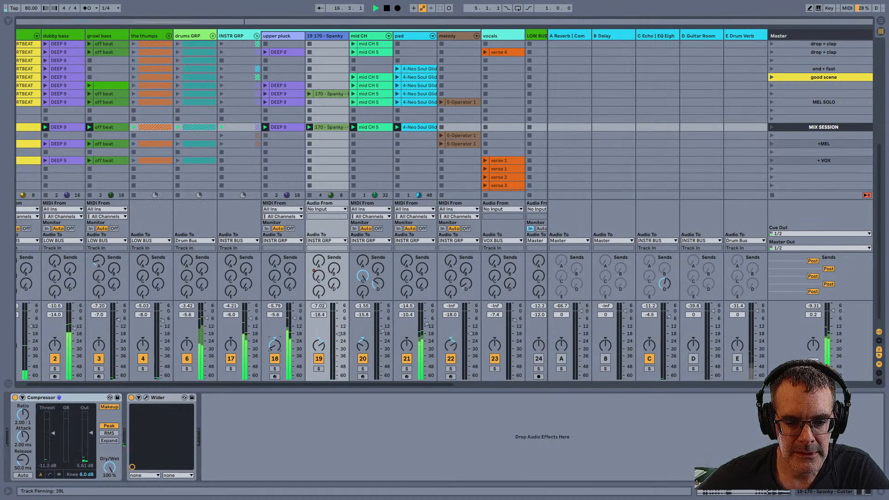
drag(275, 345, 274, 340)
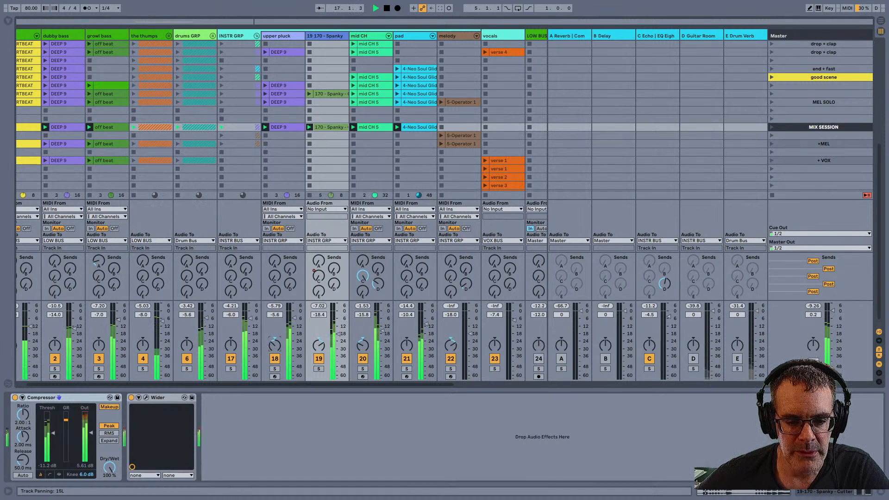
click(274, 369)
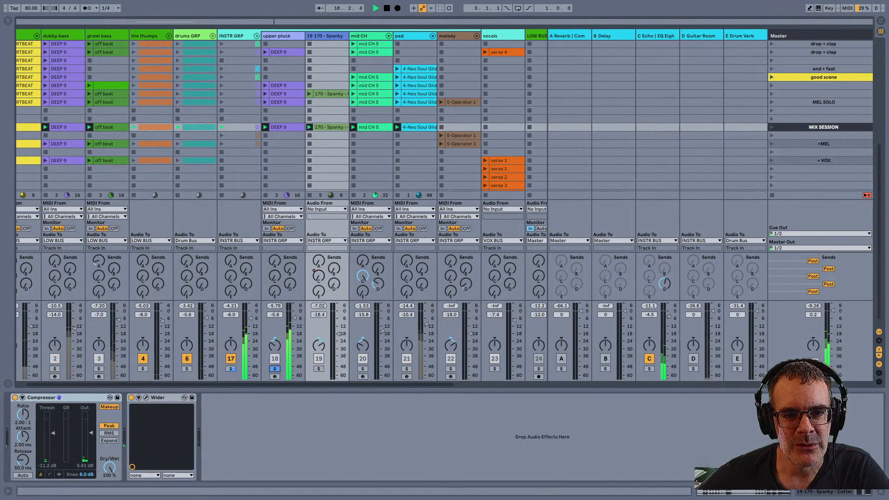
click(275, 377)
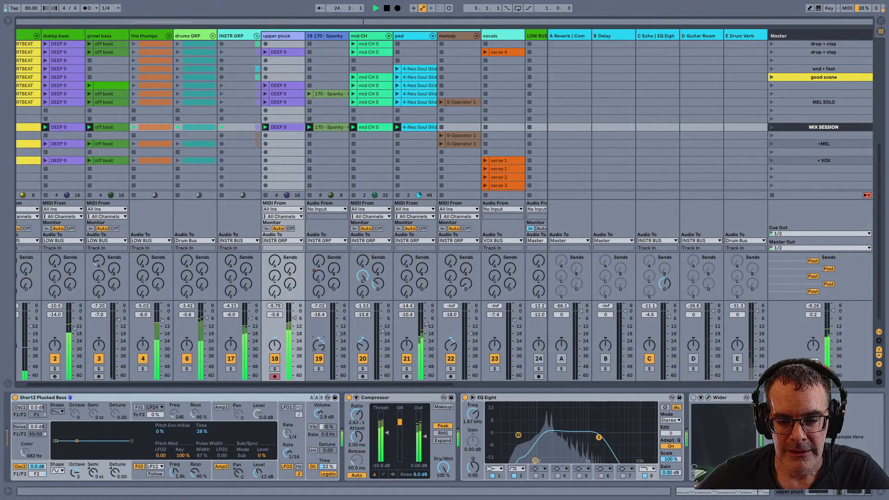
Step: Show the device chains of the 170 - Spanky - Cutter, mid CH and pad tracks, through to the pad's Auto Pan and EQ Eight
click(325, 36)
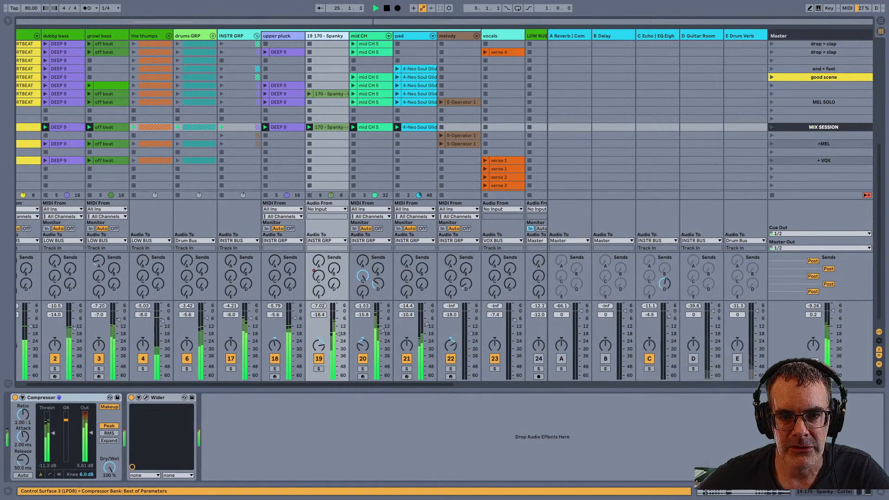
click(366, 36)
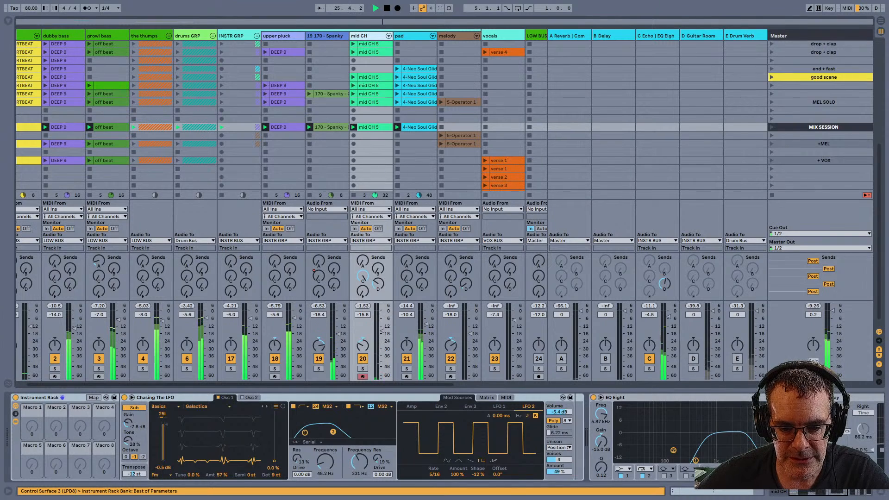
key(Right)
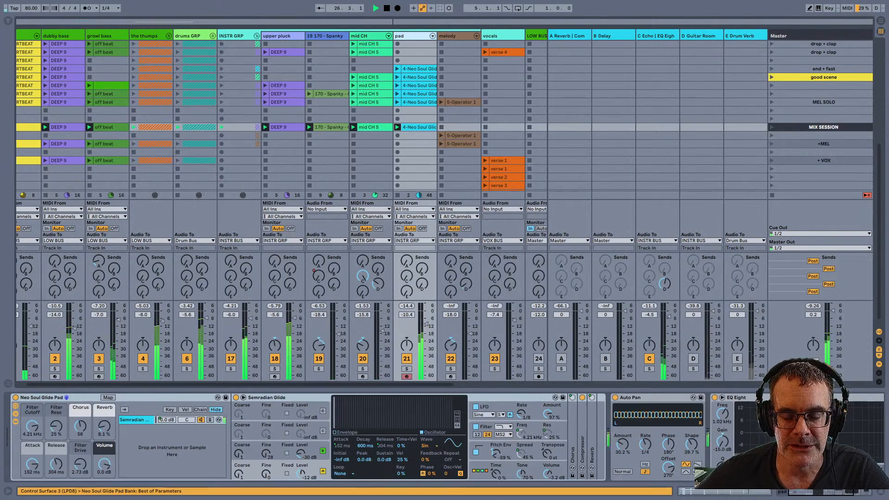
click(832, 491)
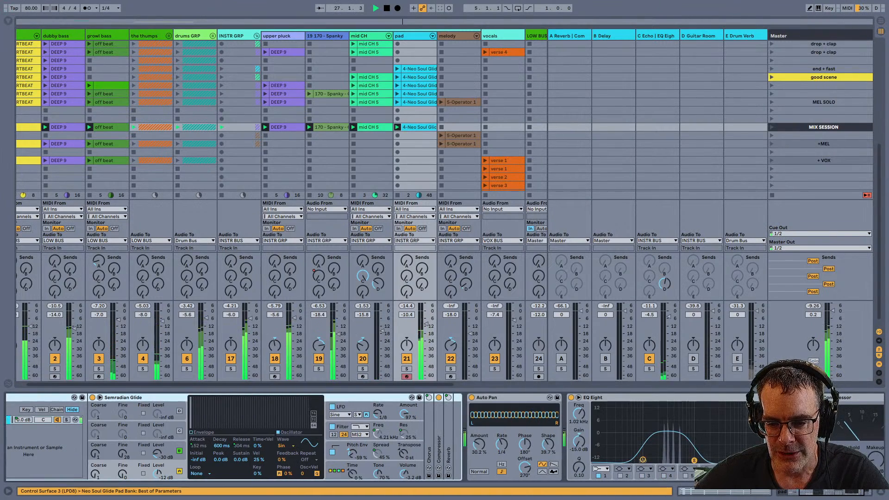
Step: Solo the pad track, compare it with Auto Pan off and on, and raise the Auto Pan amount to 66.7%
click(406, 369)
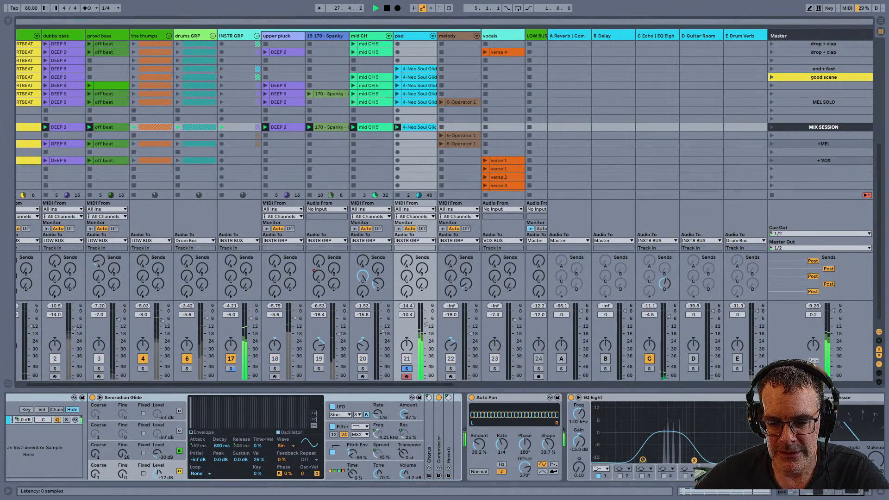
click(471, 398)
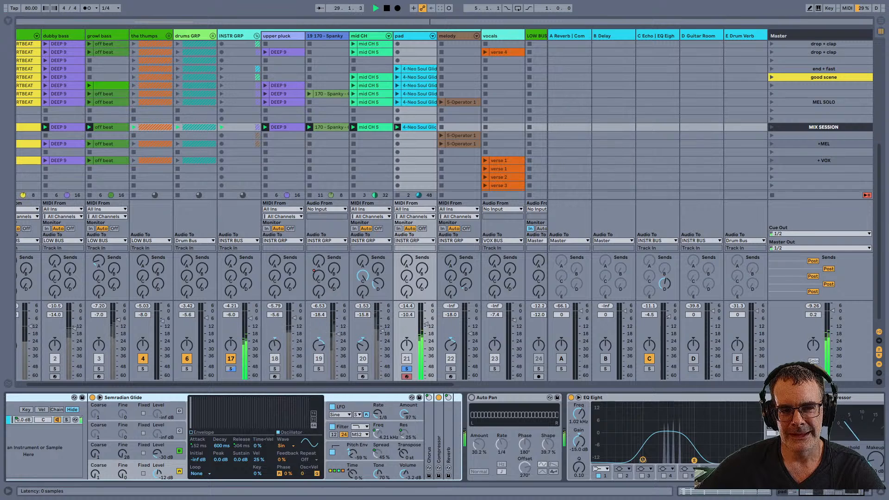
click(471, 398)
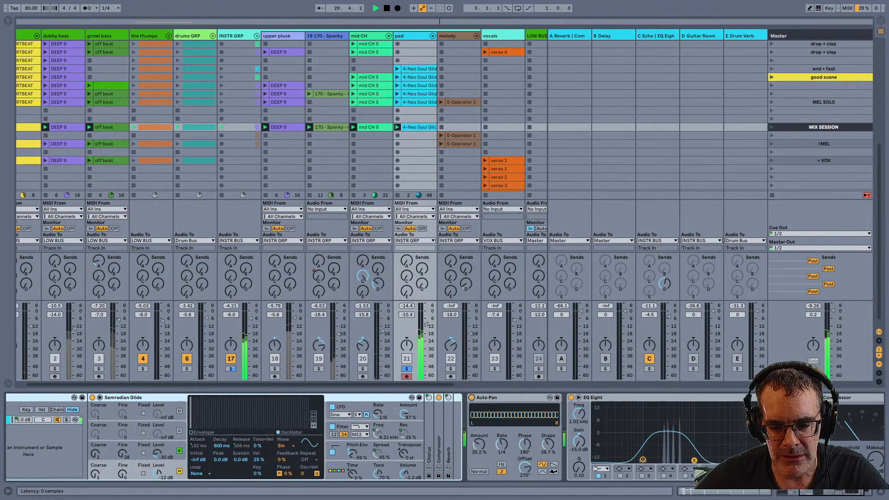
mouse_move(478, 444)
mouse_down()
mouse_move(480, 419)
mouse_move(479, 454)
mouse_up()
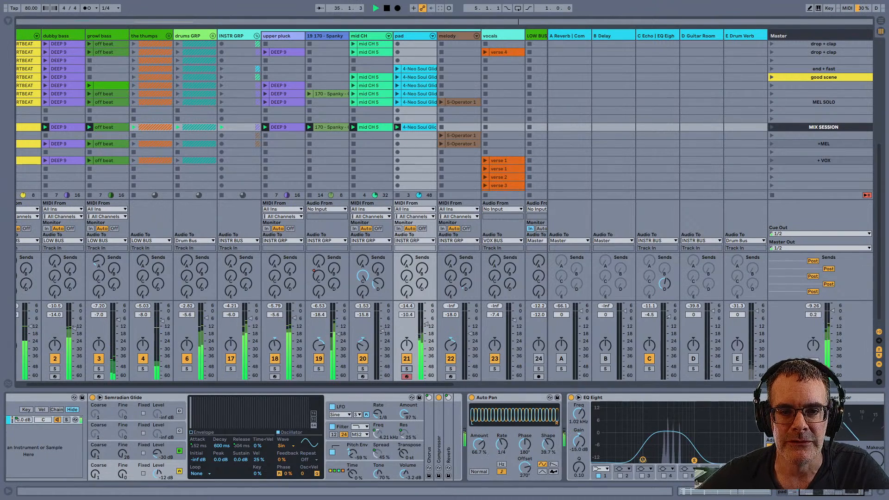
Step: Audition the whole INSTR GRP by briefly soloing it, and bring the bus tracks into view
click(231, 369)
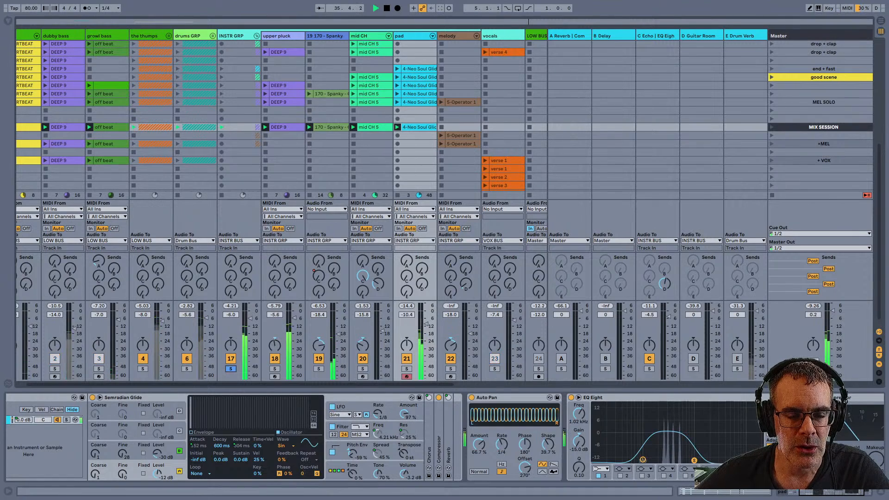
click(231, 369)
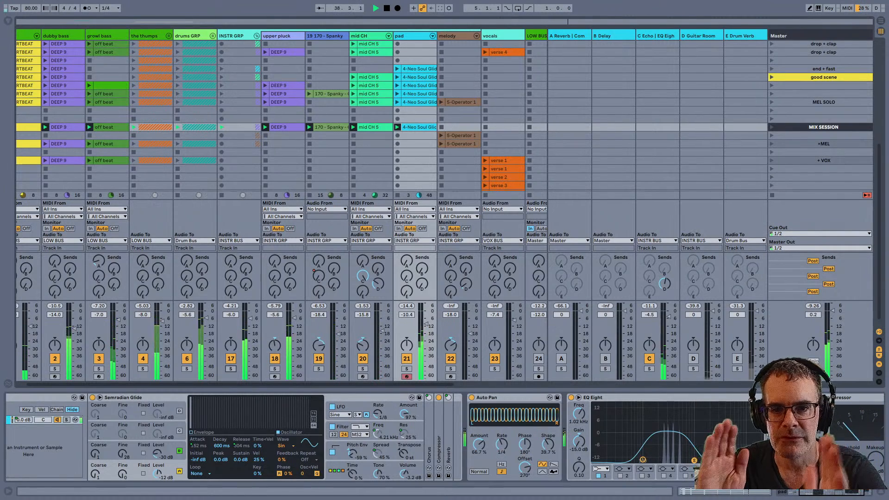
scroll(282, 206, right, 3)
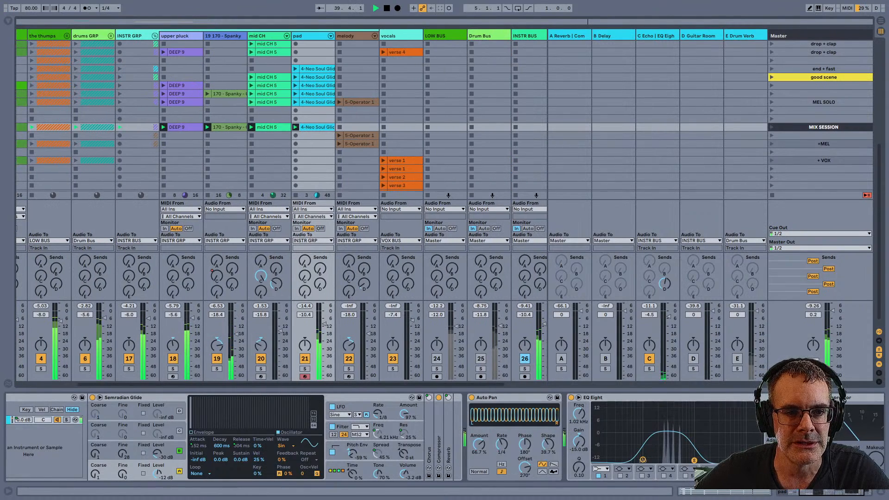
Step: Fold the INSTR GRP tracks, and examine the Master track's expanded spectrum before returning it to the compact device view
click(155, 36)
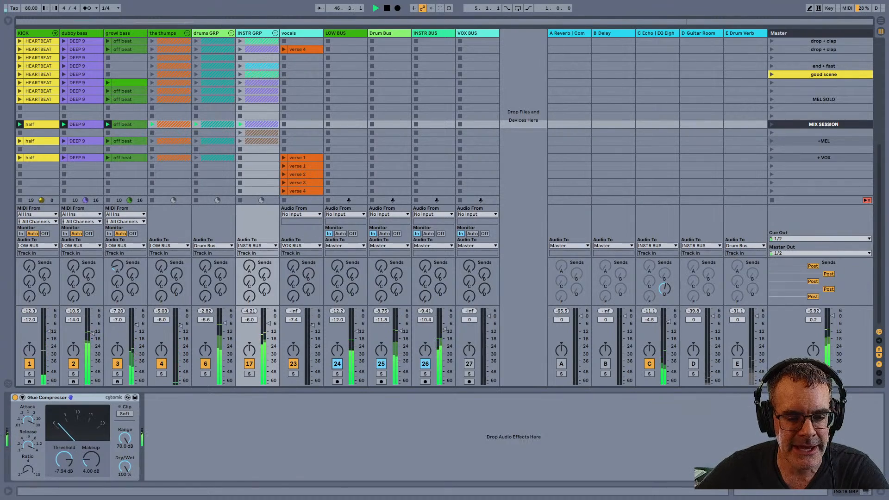
click(792, 34)
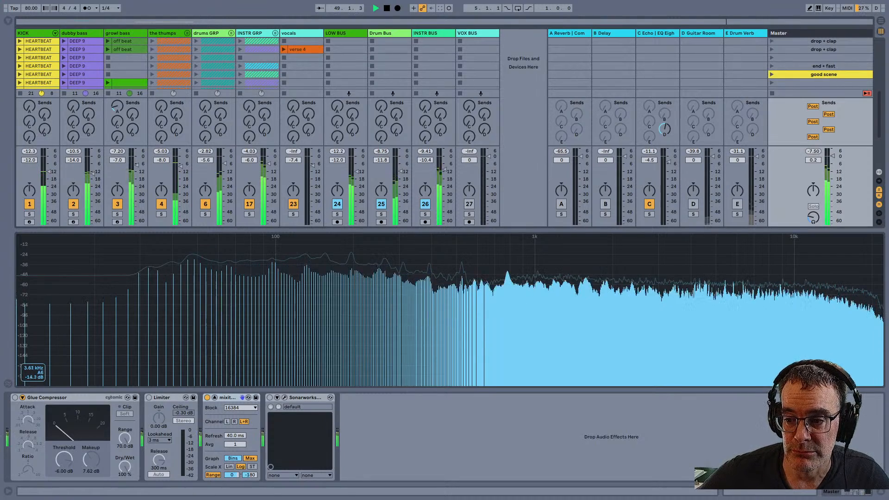
click(214, 397)
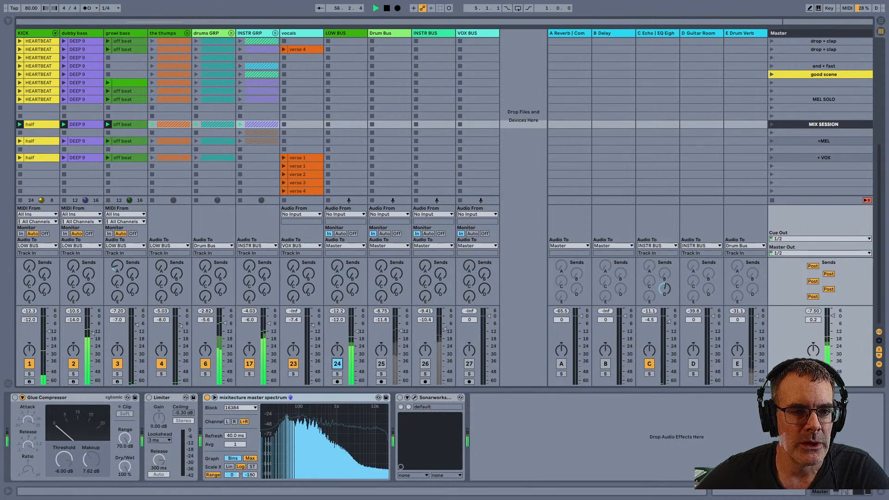
Step: Show the devices of the LOW BUS, KICK and growl bass tracks one after another
click(163, 34)
click(337, 33)
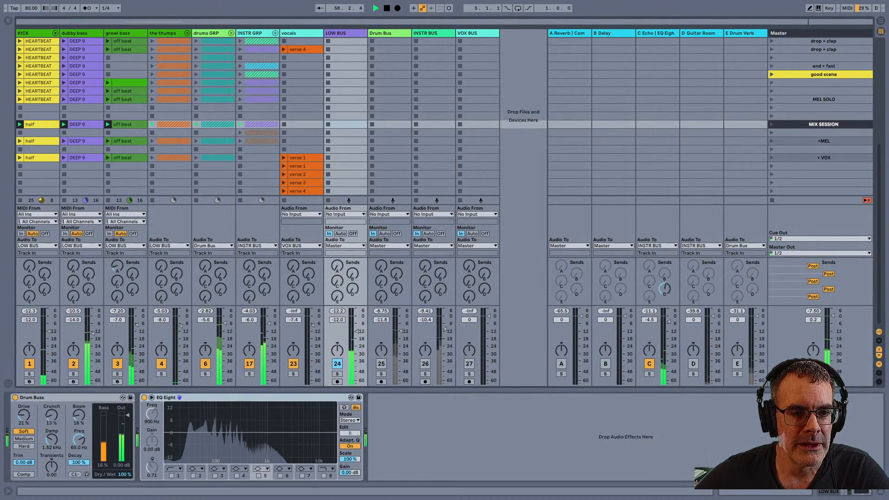
click(163, 34)
shift+click(34, 33)
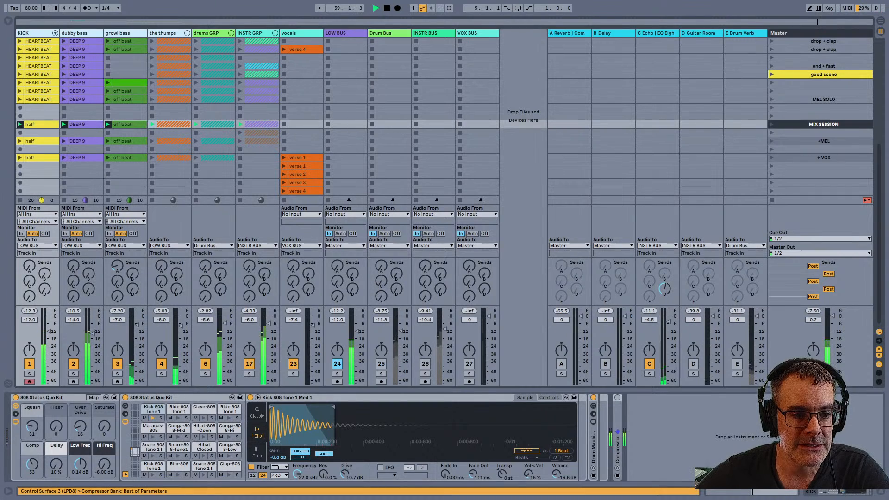
click(345, 99)
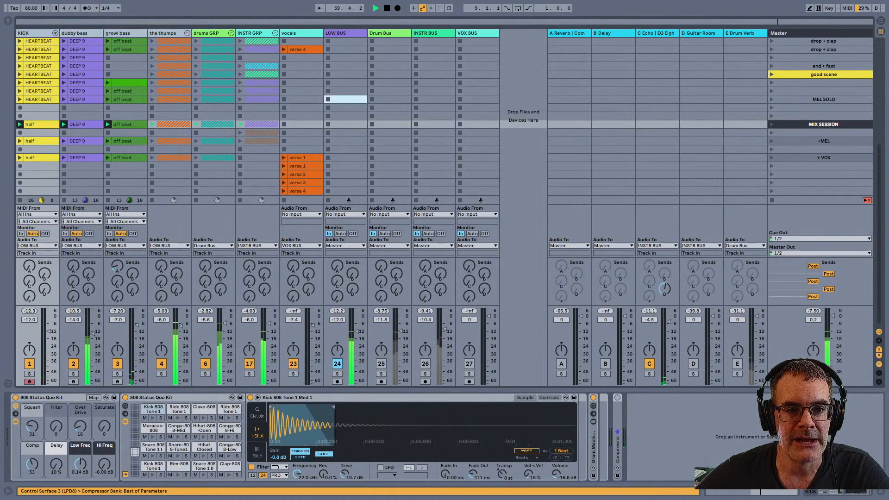
click(122, 33)
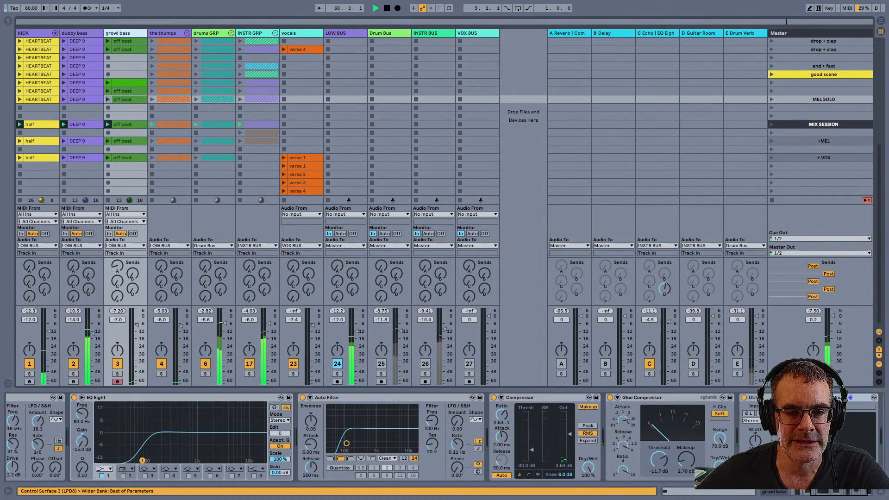
Step: Mute the thumps, growl bass and dubby bass tracks so only the KICK feeds the LOW BUS, and show the bus devices
click(342, 34)
click(161, 364)
click(117, 364)
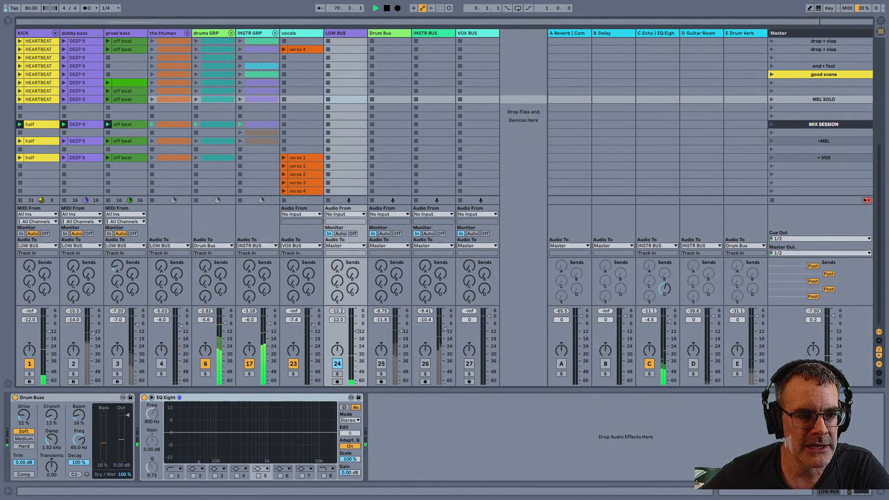
Step: Reset the peak level readouts of the LOW BUS and Master to measure the kick alone
click(33, 33)
click(337, 311)
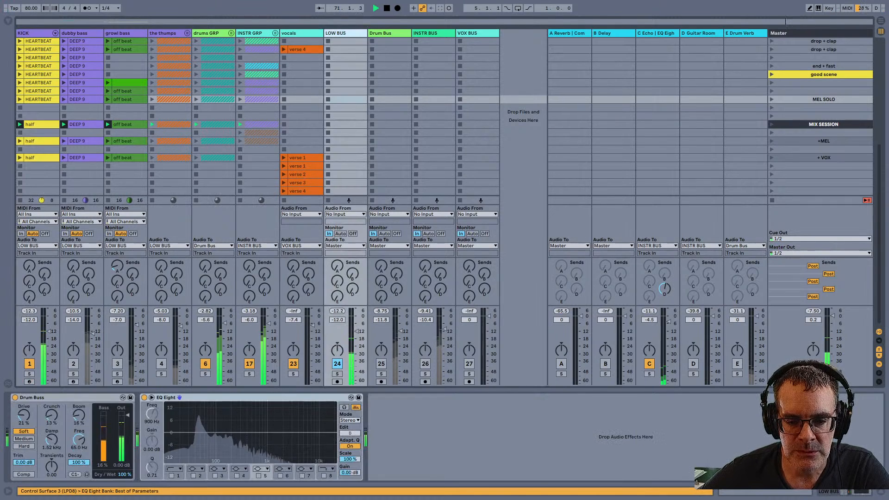
click(337, 311)
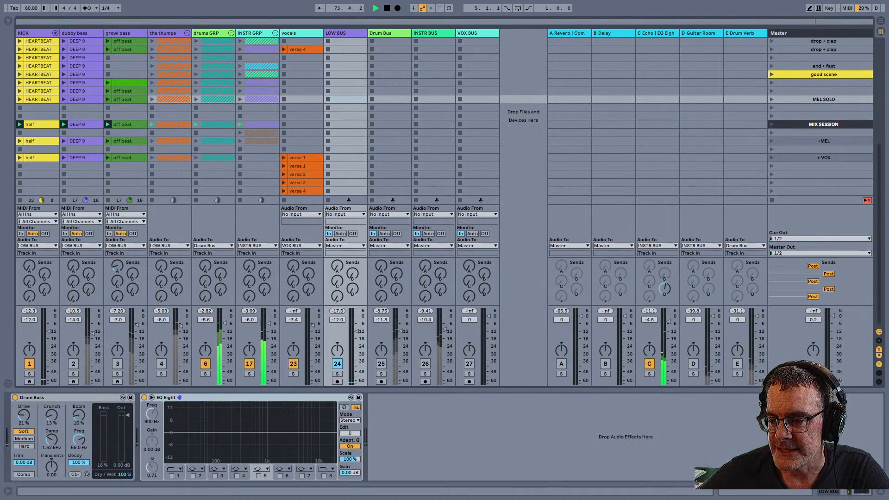
double_click(832, 316)
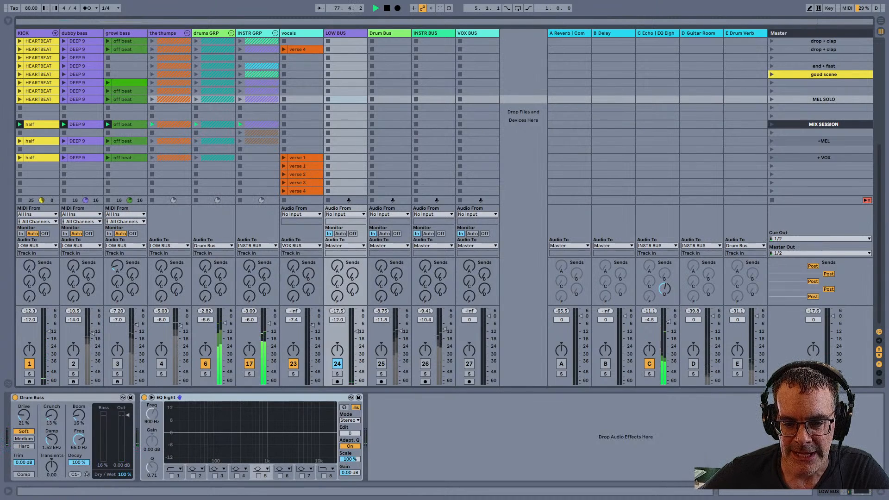
Step: Shrink and re-enlarge the mixer strips, and use the Info View to explain the LOW BUS peak level readout
drag(347, 306, 346, 339)
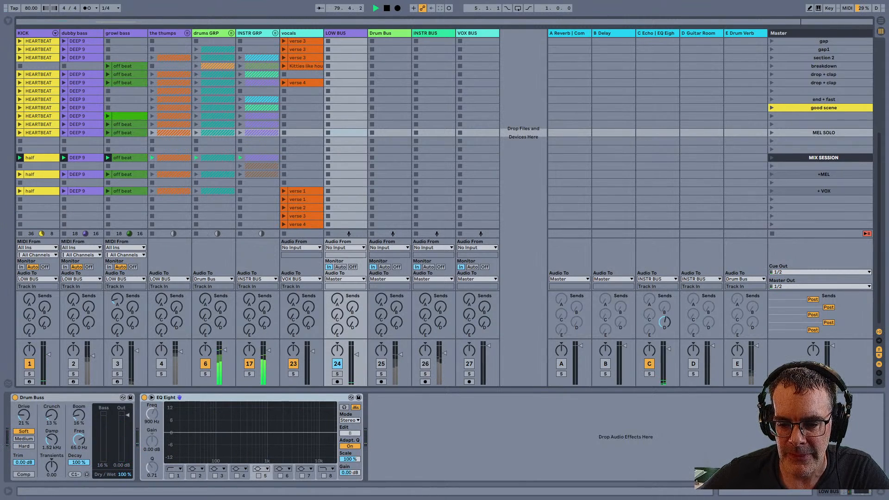
drag(346, 339, 346, 297)
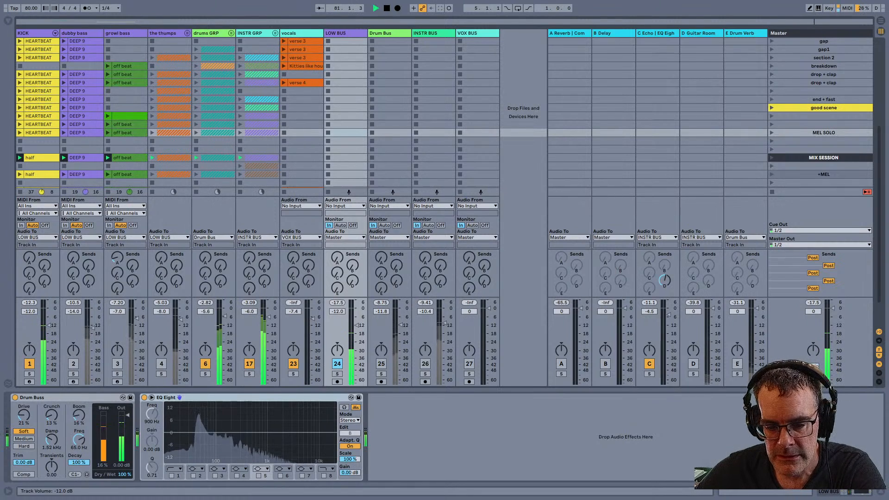
key(shift+slash)
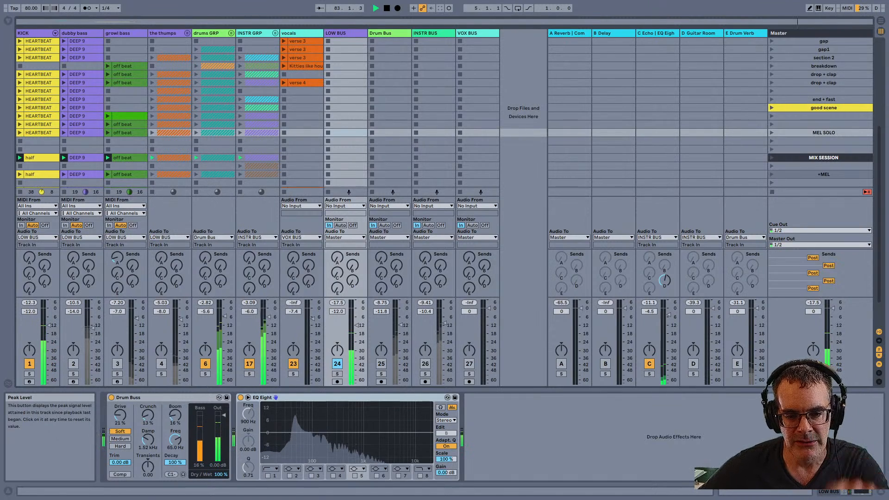
click(337, 303)
key(shift+slash)
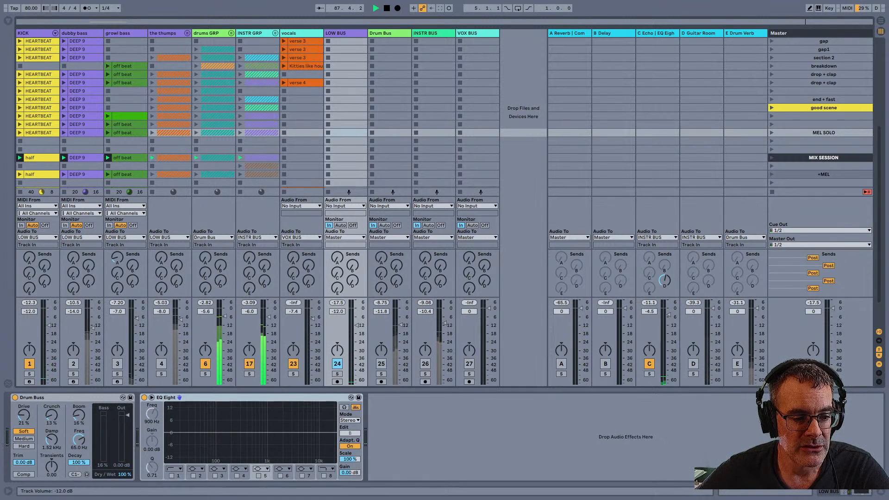
Step: Set the KICK track volume to -5.0 dB, and unmute the thumps track
drag(48, 325, 49, 365)
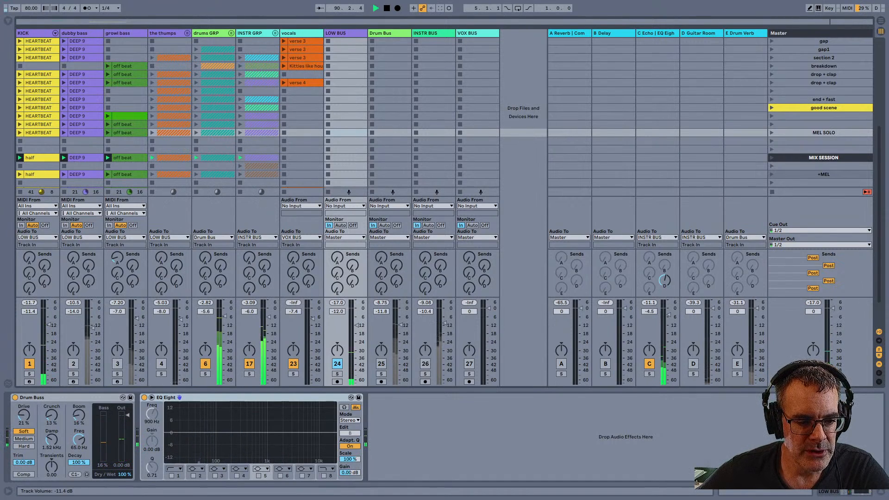
drag(49, 319, 48, 318)
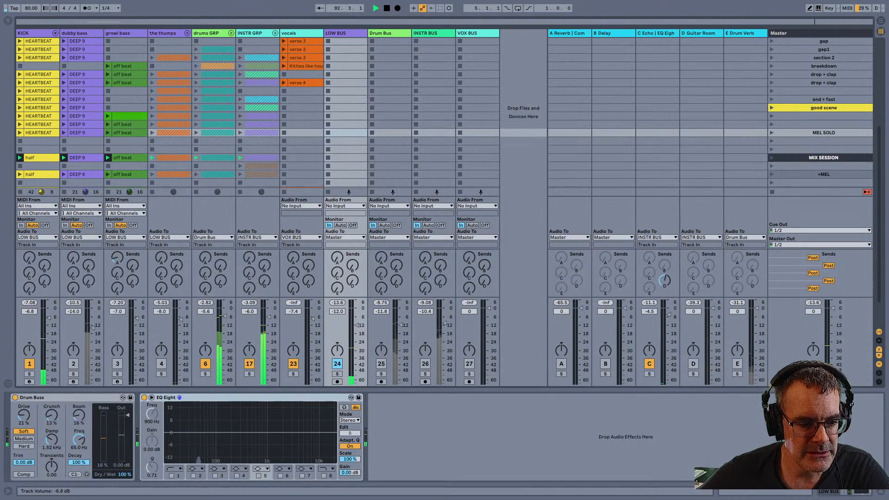
text(-5)
key(Return)
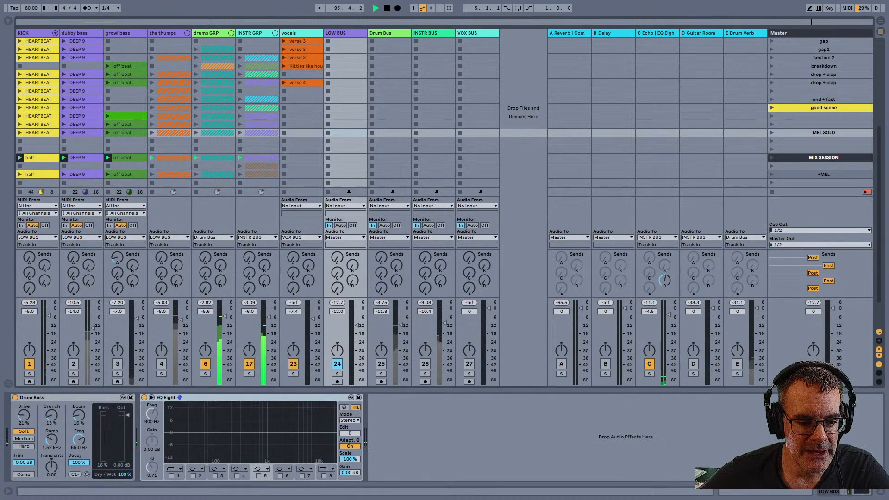
click(161, 364)
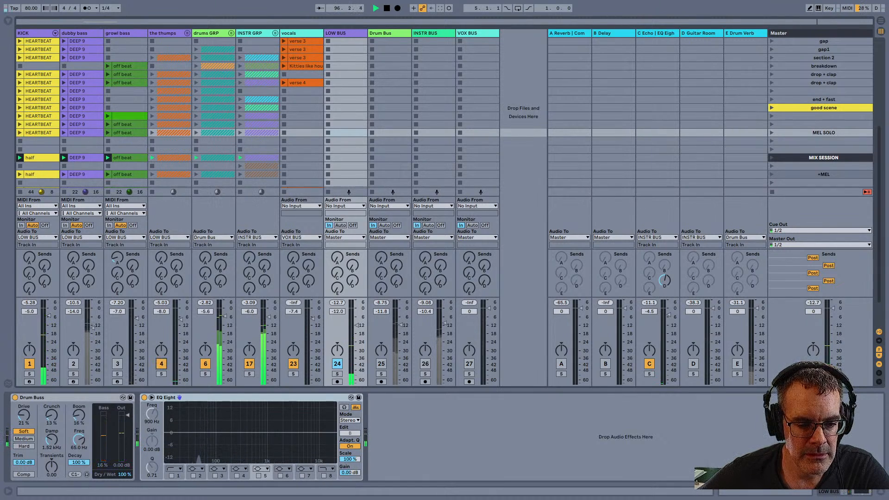
Step: Show the Master devices with the spectrum analyzer enlarged, and raise the thumps track volume to -5.8 dB
click(789, 329)
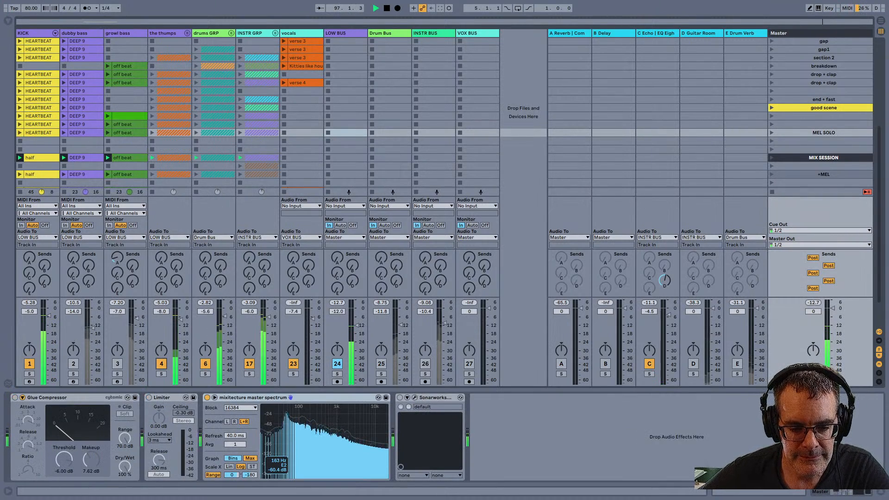
click(215, 397)
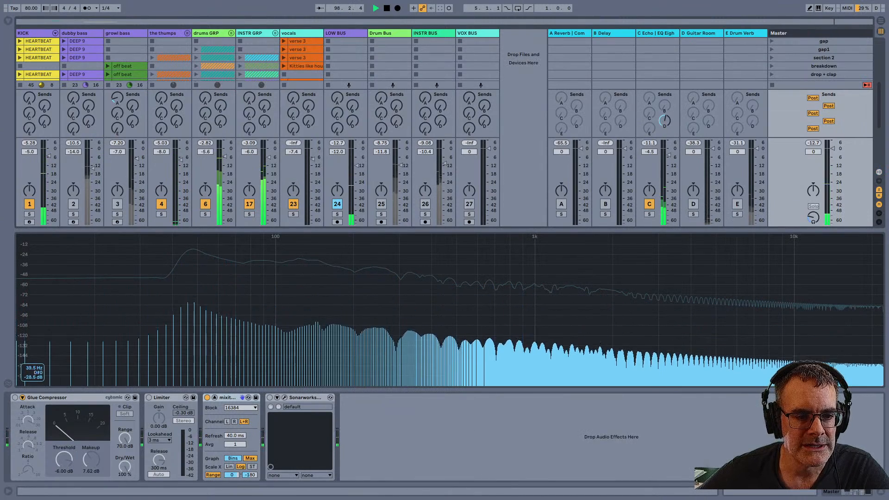
drag(181, 160, 180, 157)
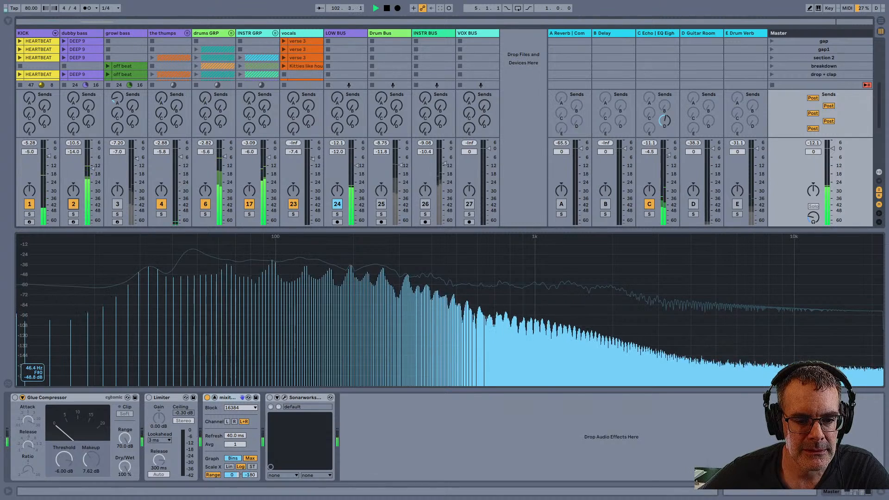
Step: Shrink the spectrum back into the device chain and fade the growl bass track volume up to -4.8 dB
click(214, 398)
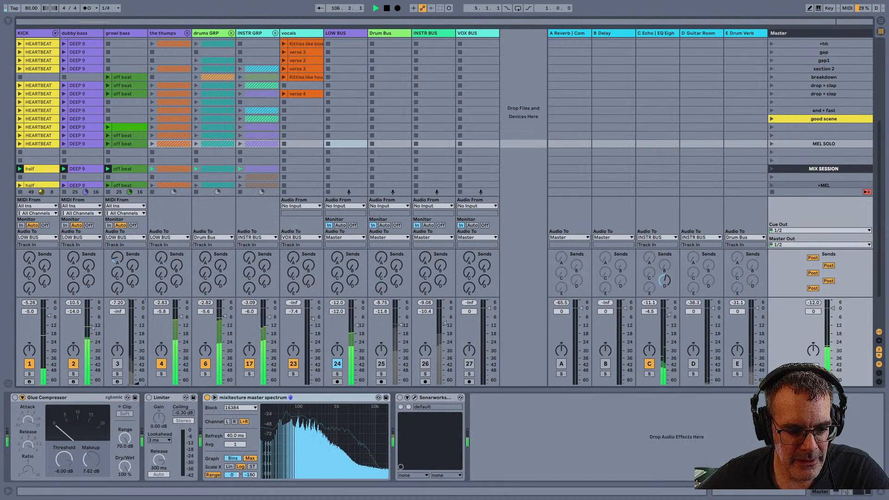
drag(136, 382, 136, 370)
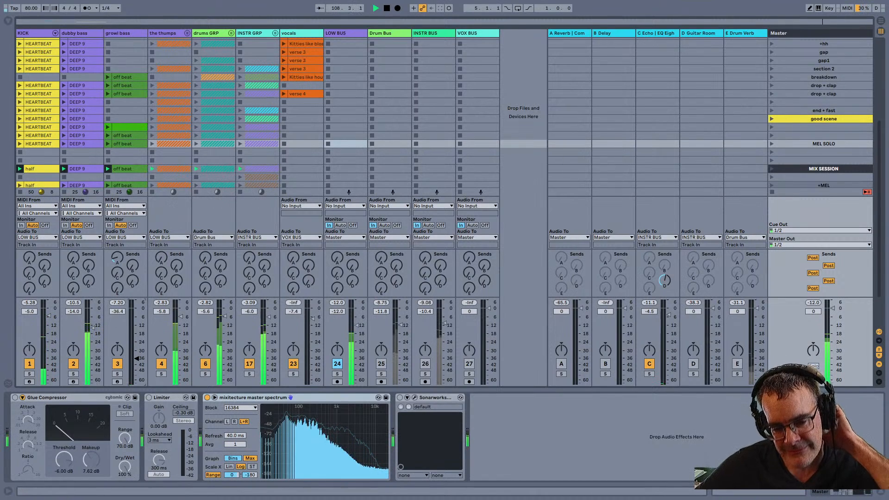
drag(136, 359, 136, 319)
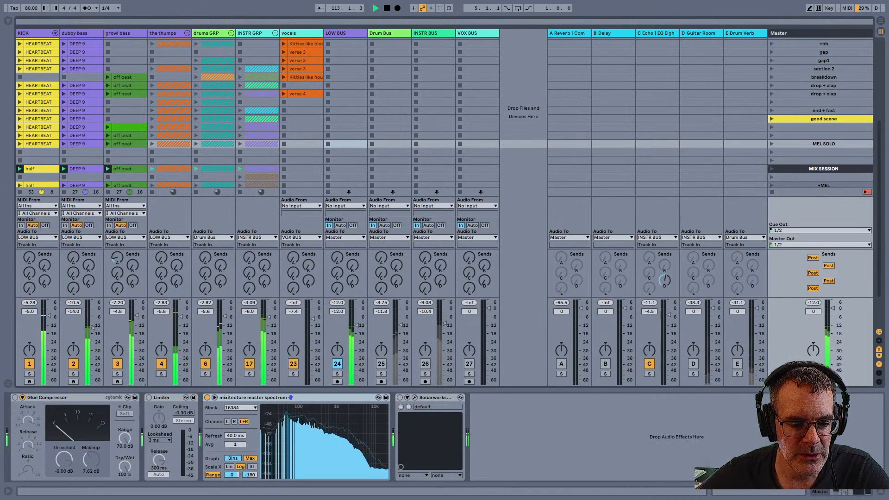
Step: Solo the thumps track, check its frequencies in the enlarged master spectrum, and unsolo the track
click(161, 374)
double_click(275, 443)
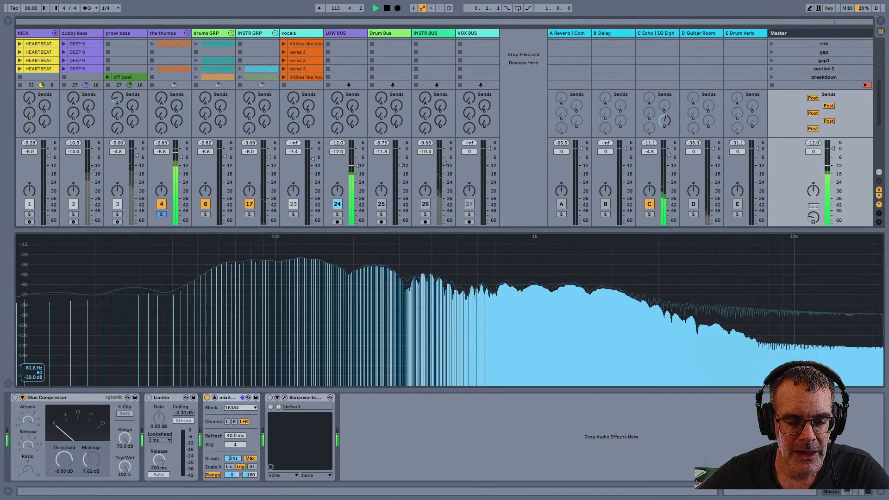
double_click(445, 309)
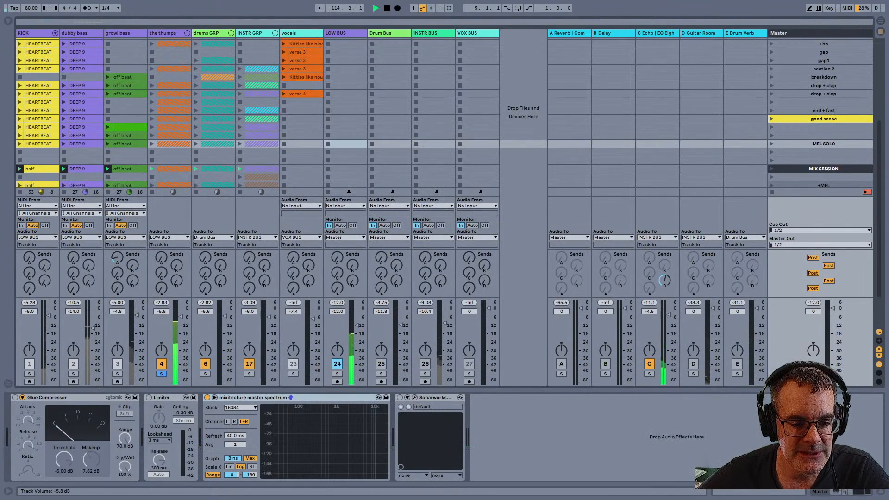
click(161, 373)
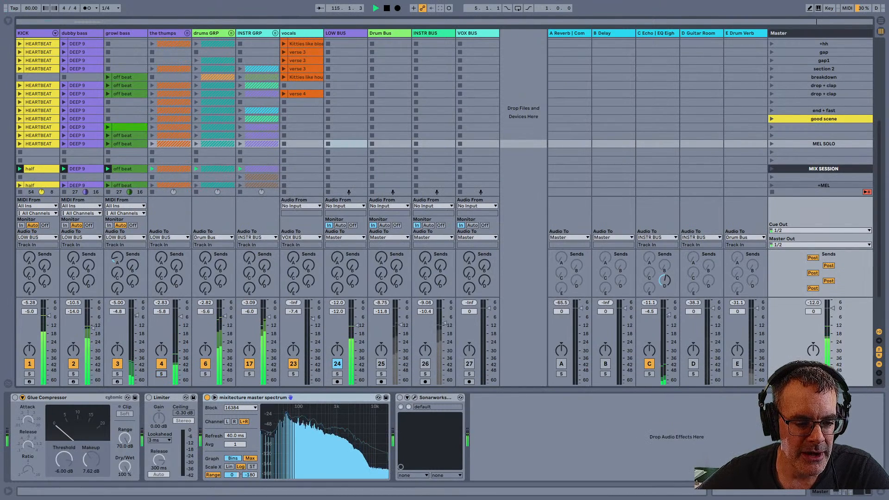
Step: Mute the thumps, growl bass and dubby bass tracks, and examine the KICK alone in the enlarged master spectrum
click(161, 364)
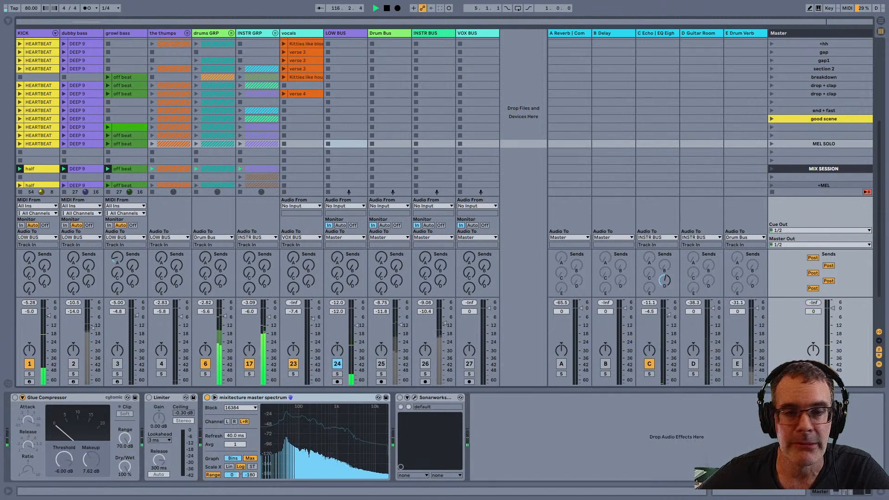
click(31, 33)
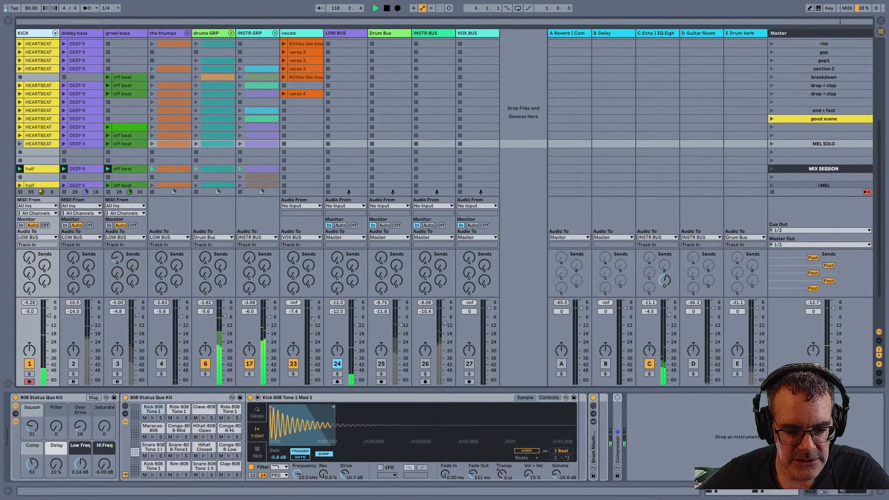
click(819, 33)
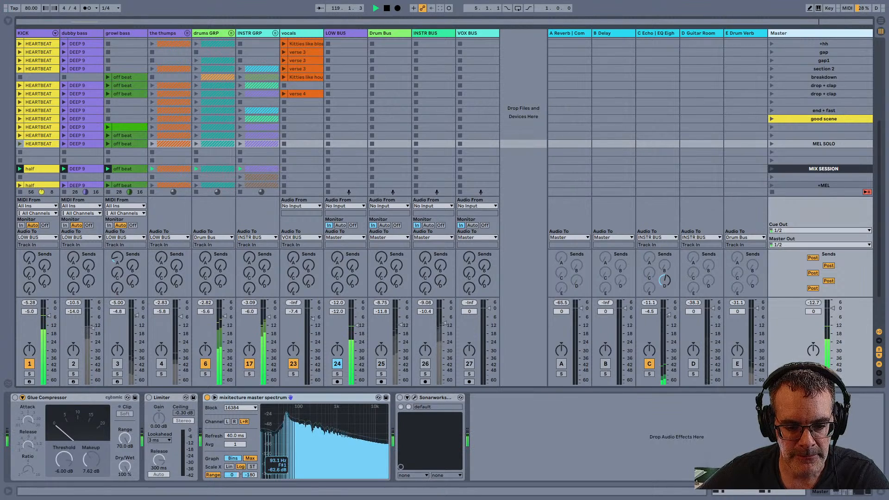
double_click(269, 460)
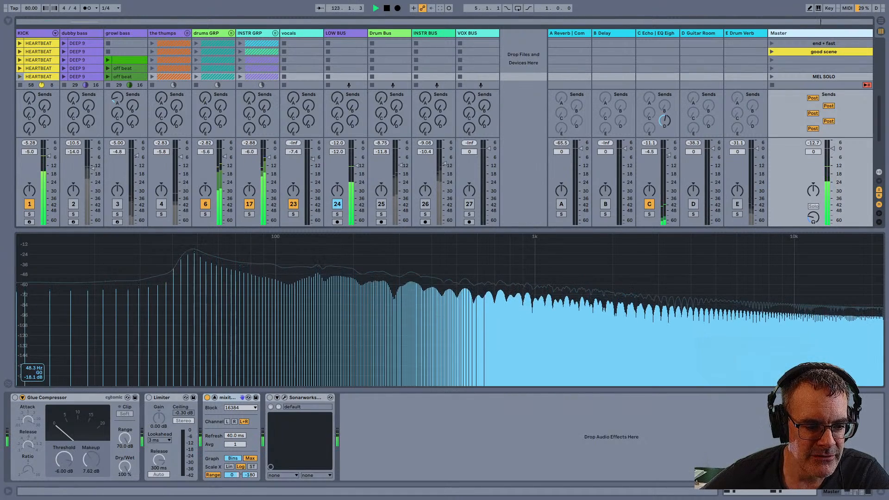
click(214, 397)
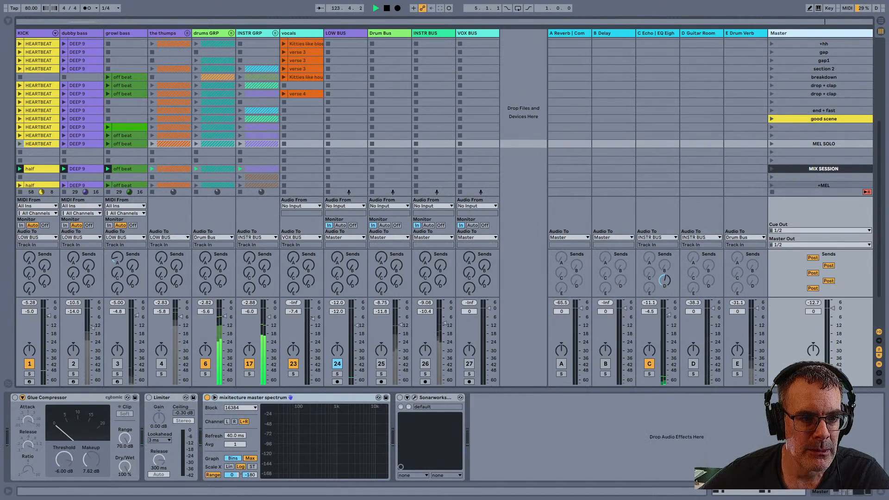
Step: Peek into the KICK track's chain list, unfold its Drum Machines 2.0 effect rack, and inspect the Auto Filter inside it
click(35, 33)
click(56, 34)
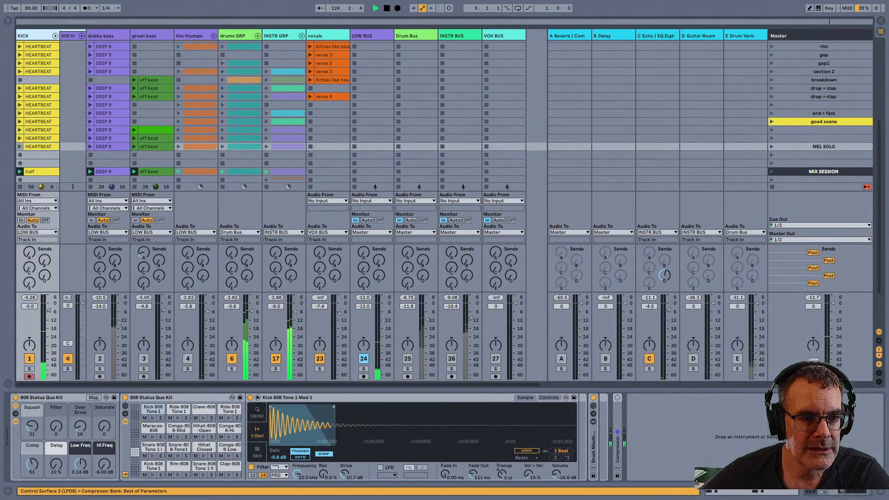
click(55, 35)
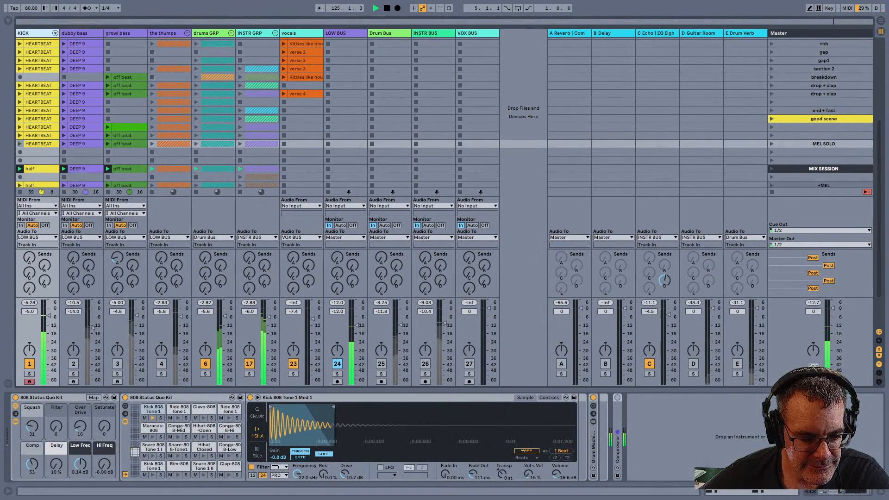
double_click(593, 445)
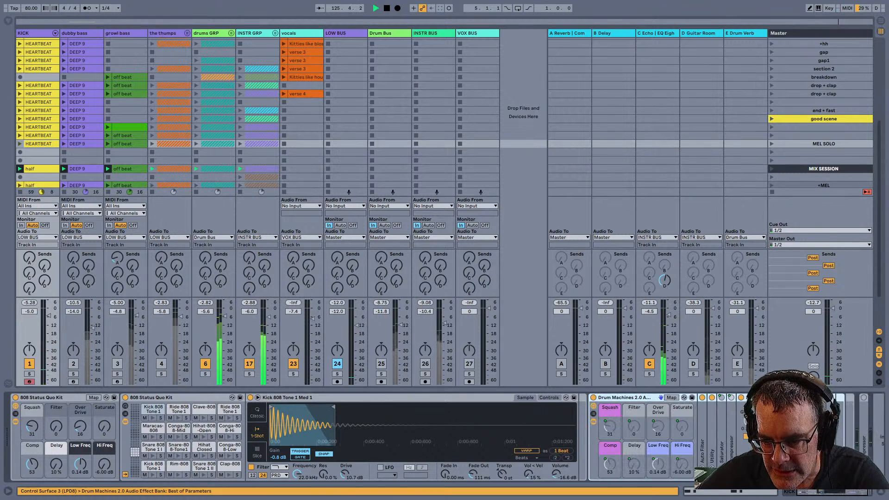
scroll(445, 437, right, 2)
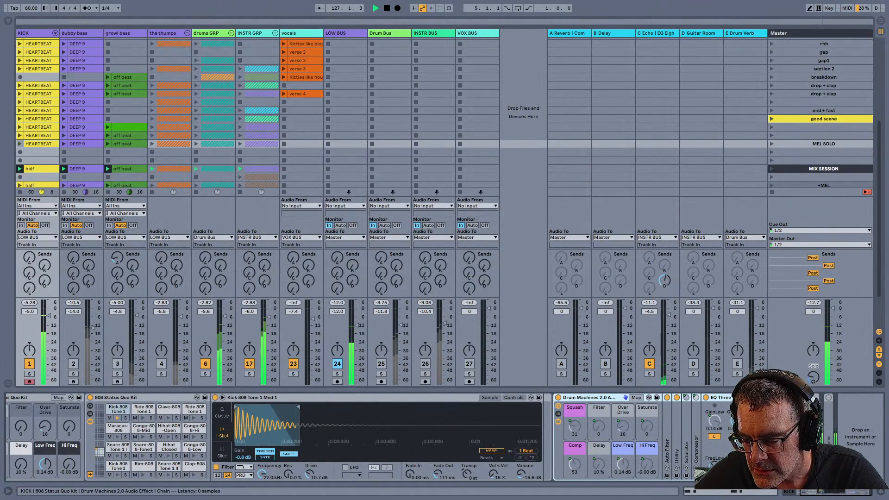
double_click(667, 450)
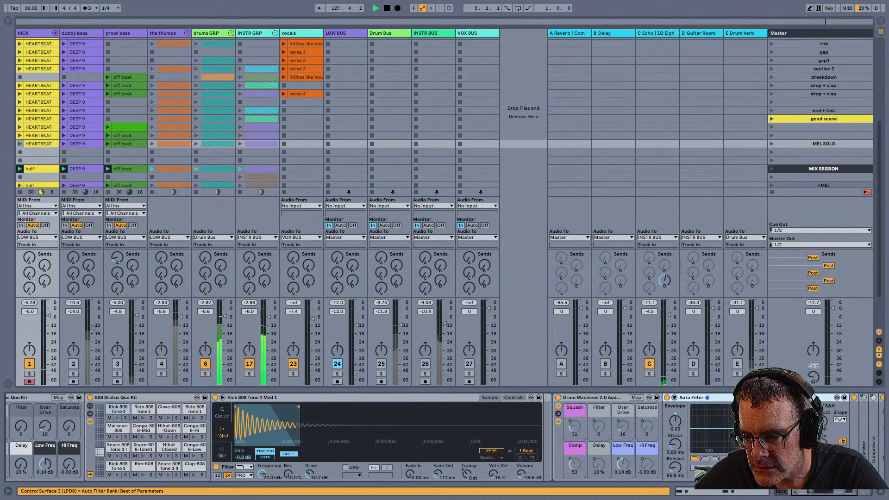
scroll(444, 438, right, 5)
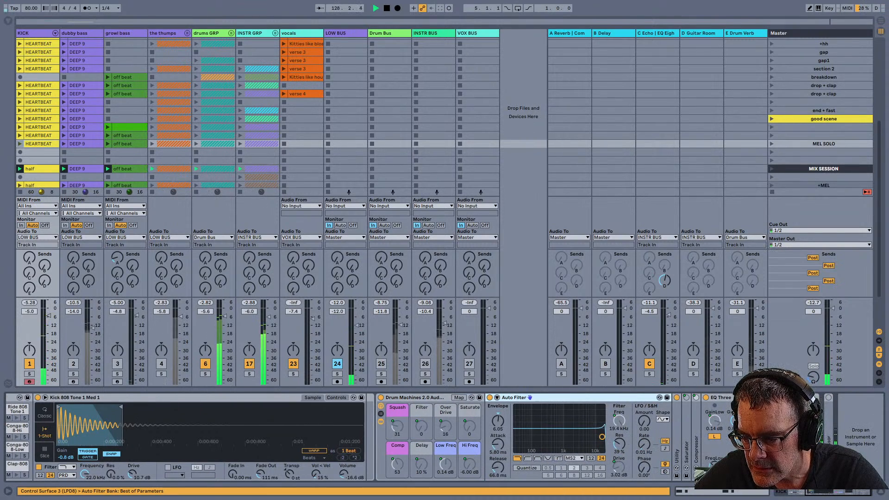
double_click(530, 397)
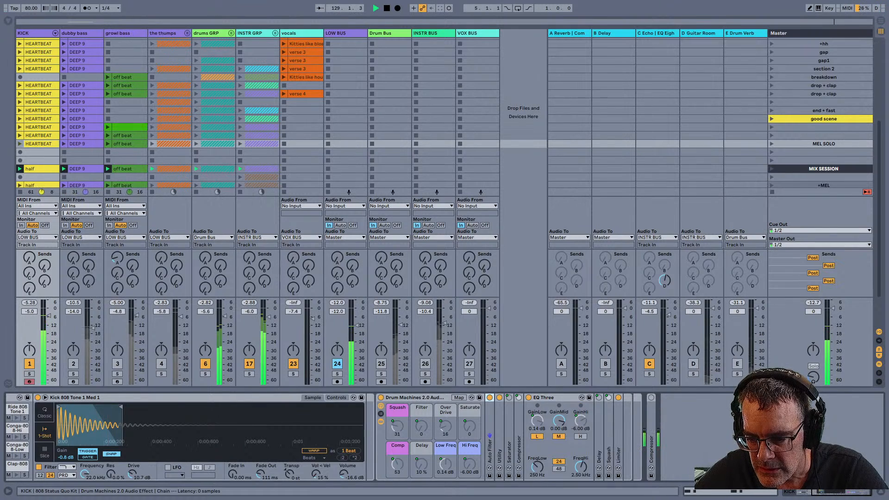
Step: Examine the EQ Three in the kick's effect rack, toggle its high band on and off, and fold the device
scroll(416, 438, left, 4)
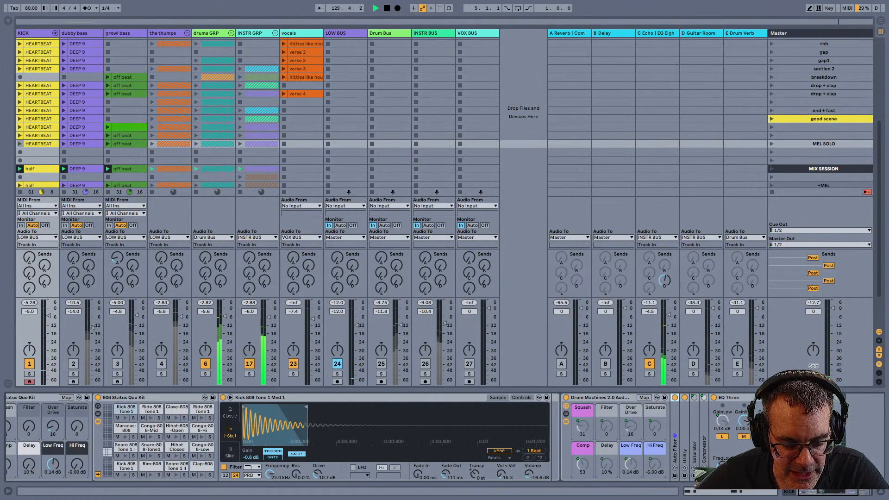
scroll(417, 438, left, 1)
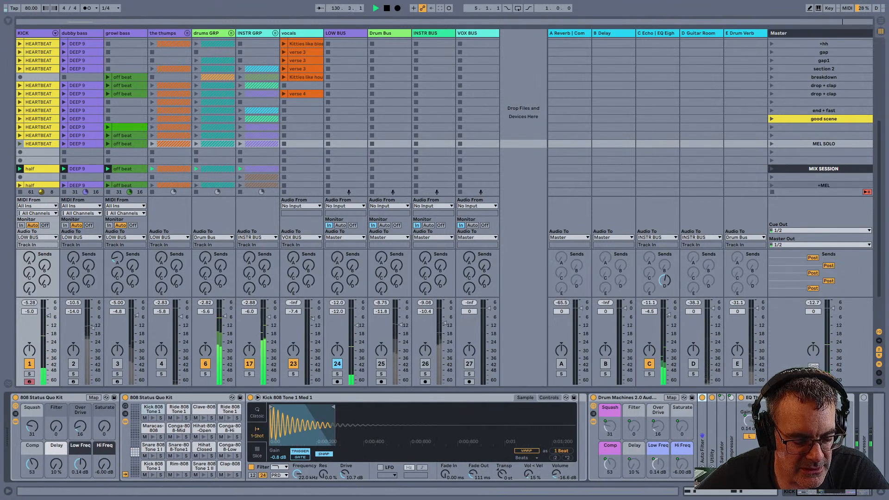
scroll(416, 438, right, 4)
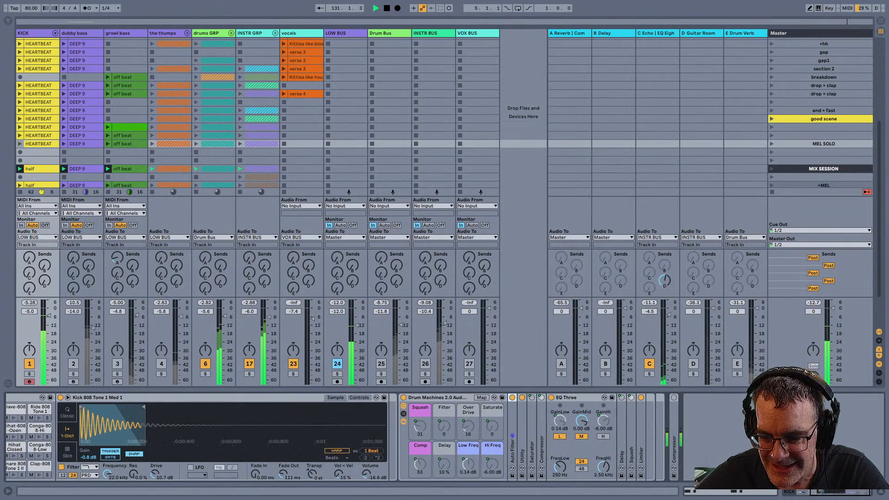
click(603, 436)
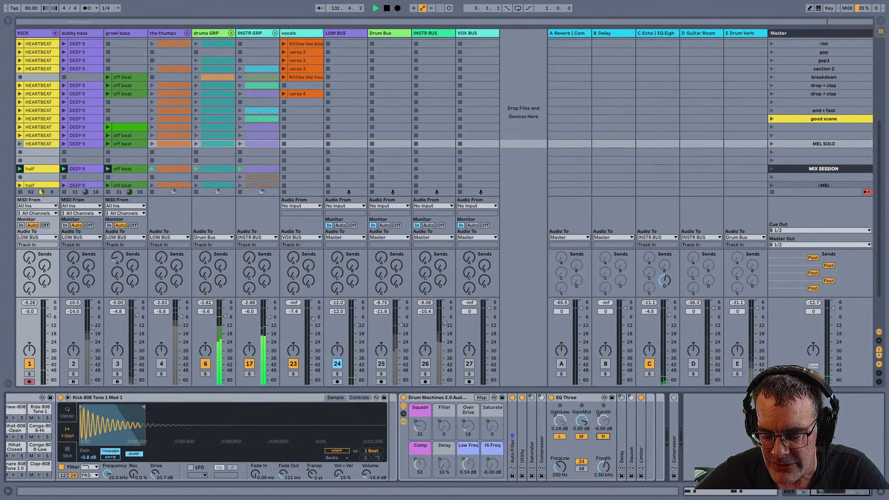
click(603, 436)
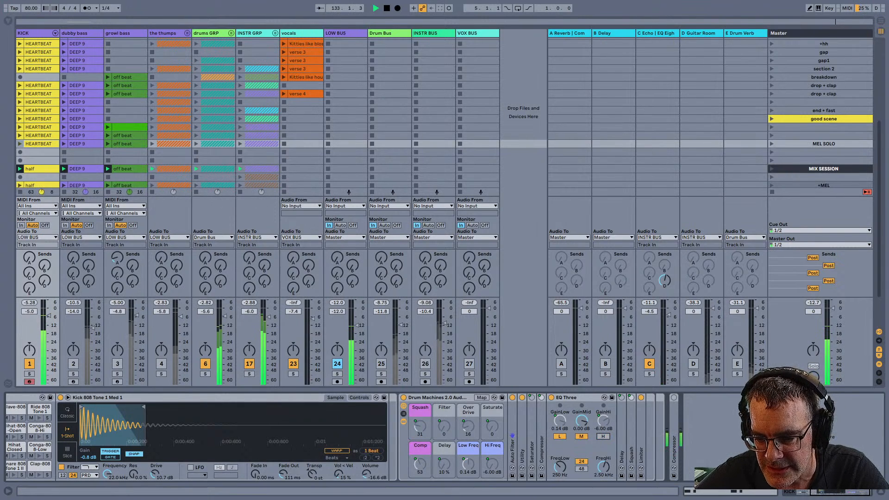
double_click(565, 398)
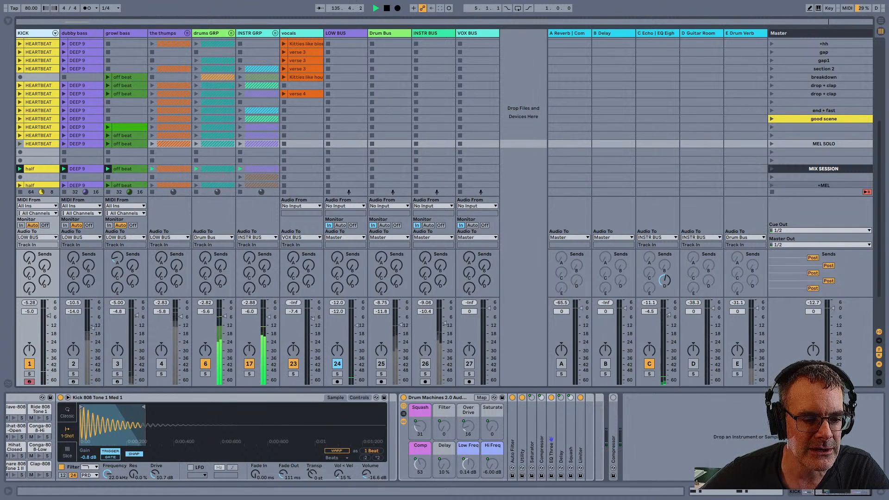
Step: Mute the KICK track, unmute the dubby bass track, and show the dubby bass devices
key(F1)
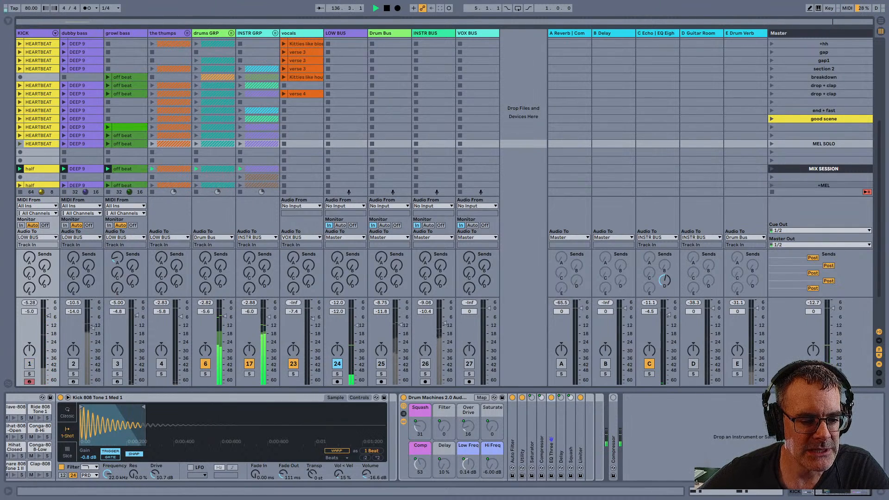
key(F2)
click(75, 34)
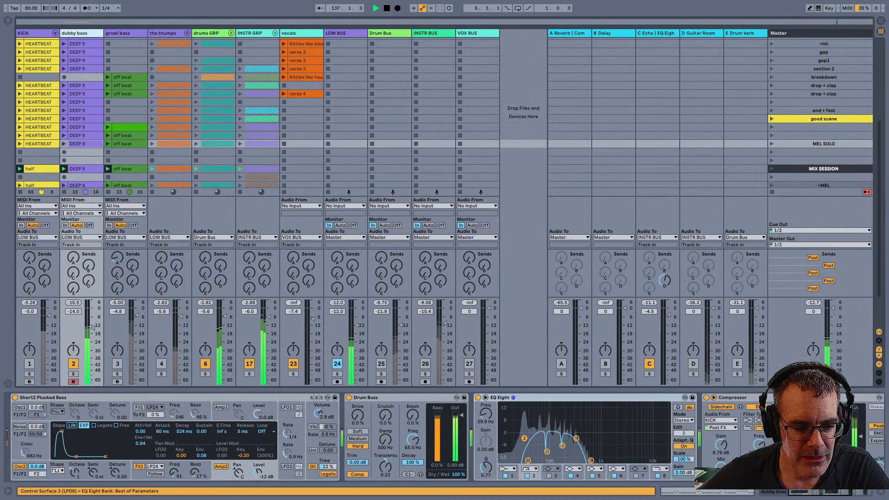
double_click(75, 34)
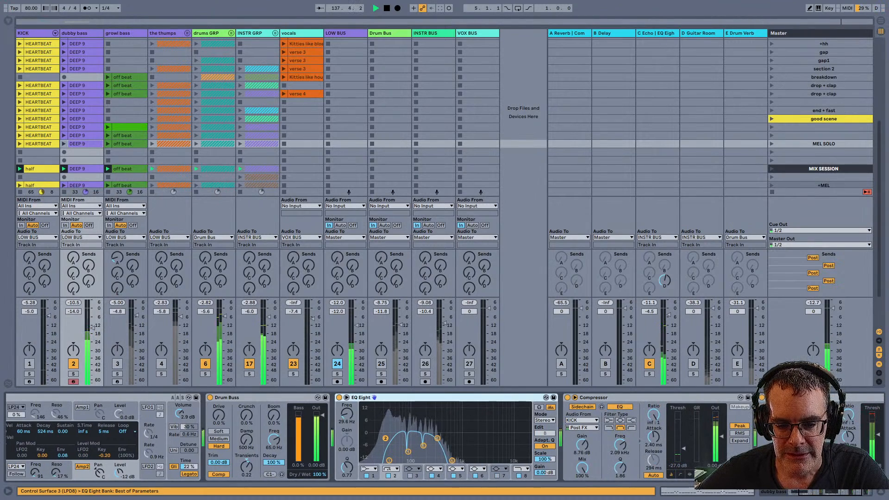
Step: Go through the dubby bass device chain, folding the Drum Buss and examining the EQ Eight and both sidechain Compressors
scroll(368, 436, right, 3)
scroll(368, 436, left, 6)
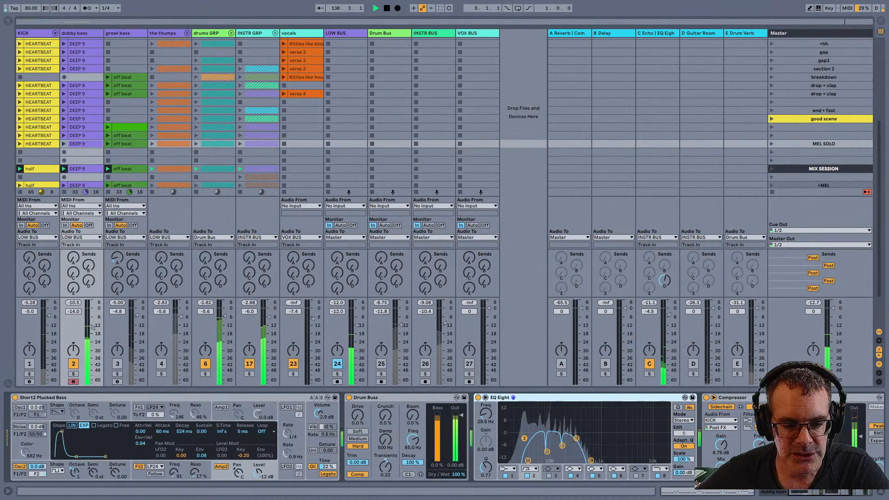
click(259, 397)
scroll(260, 397, right, 2)
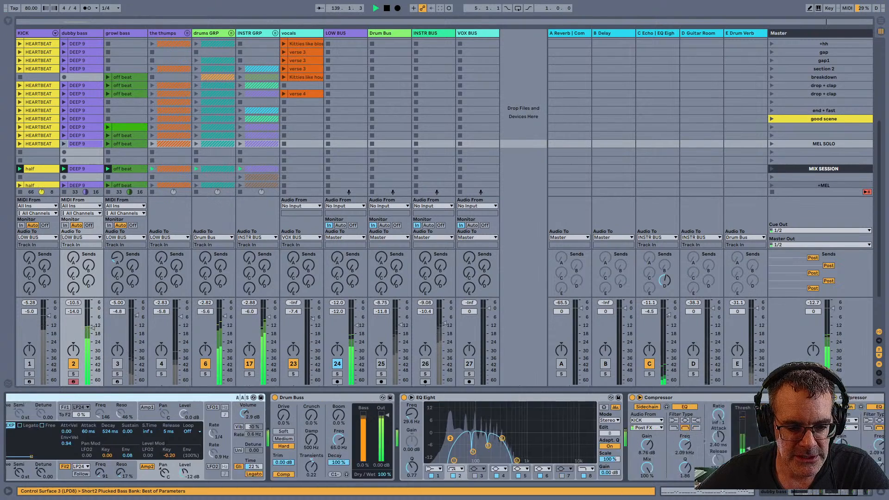
click(260, 398)
scroll(242, 398, right, 2)
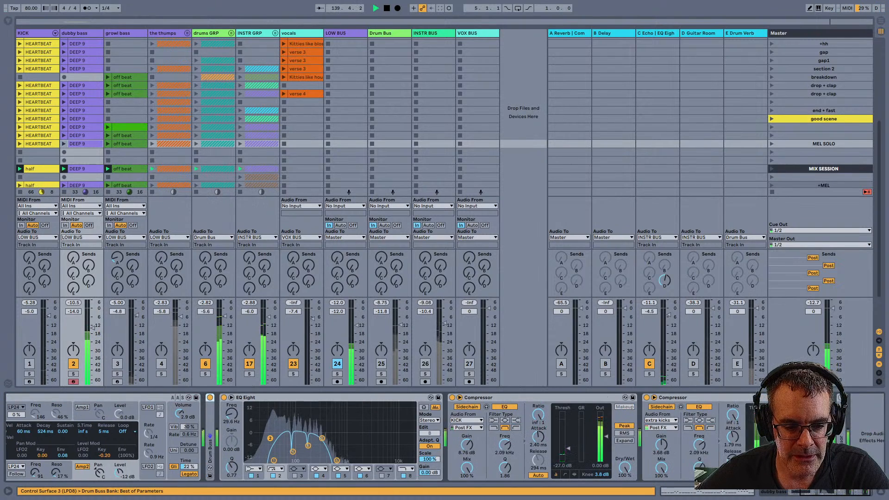
click(259, 398)
click(496, 397)
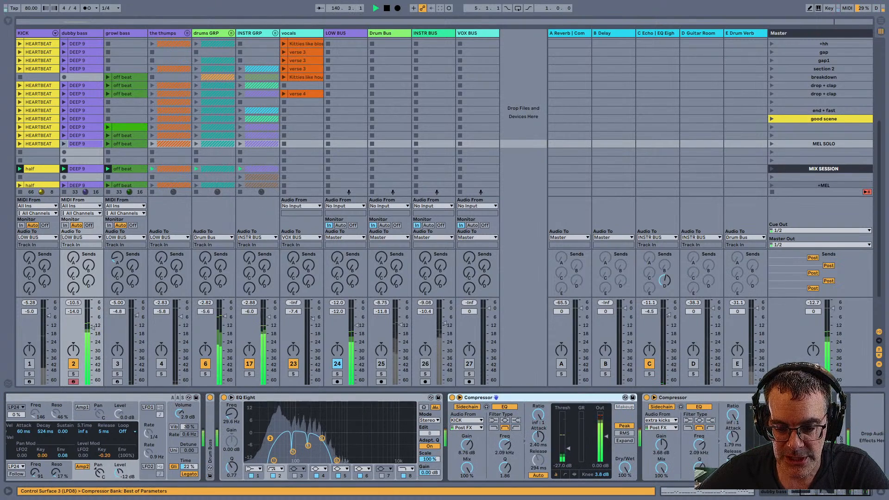
click(690, 397)
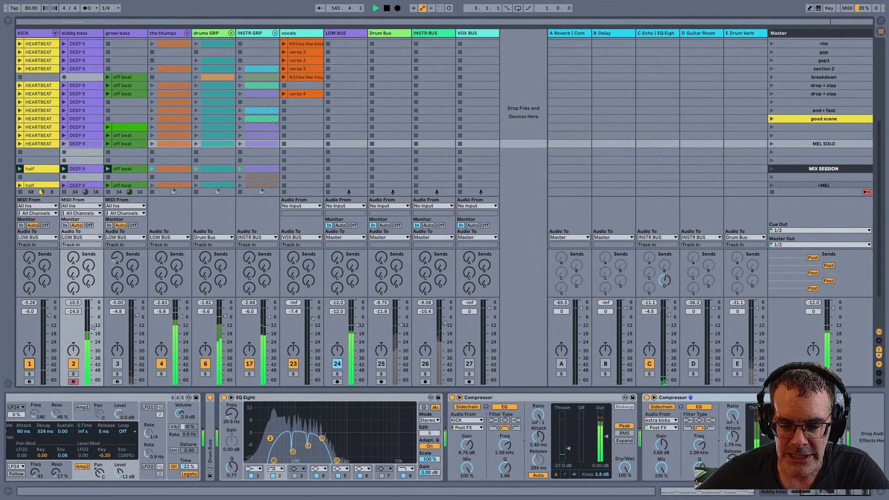
Step: Solo the dubby bass, enlarge its EQ Eight curve, and compare the sound with the EQ bypassed and active
key(s)
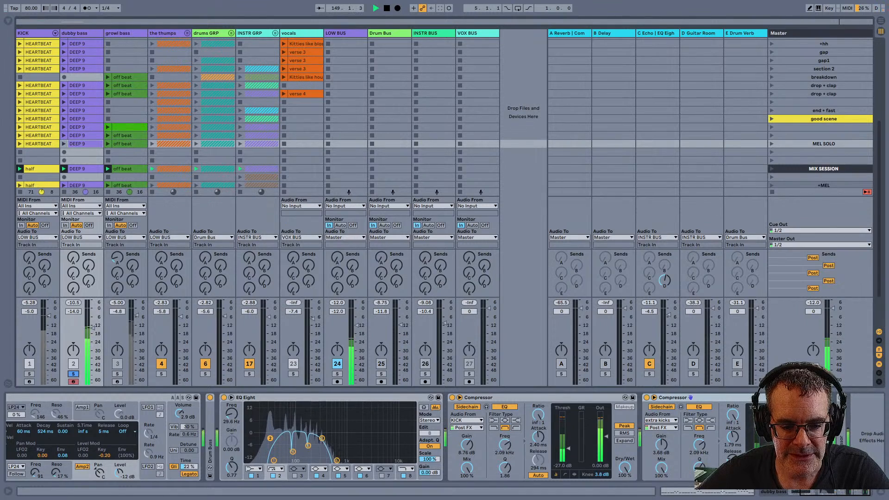
click(232, 397)
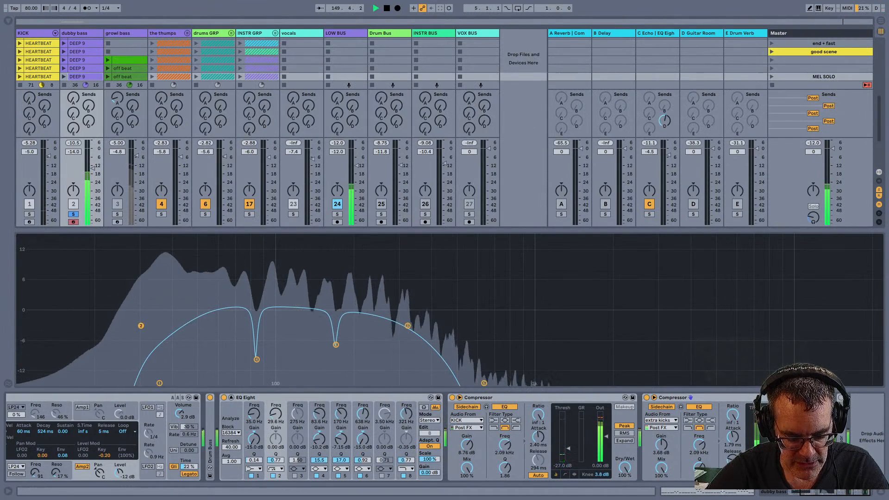
click(250, 398)
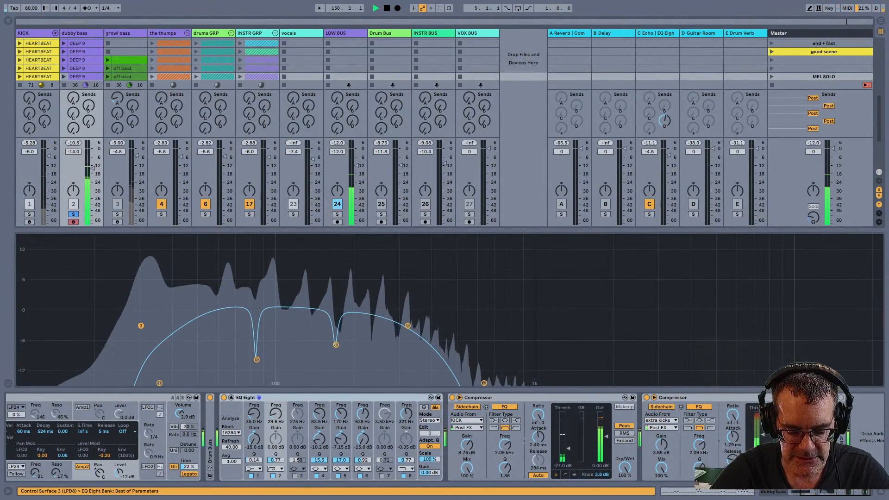
key(0)
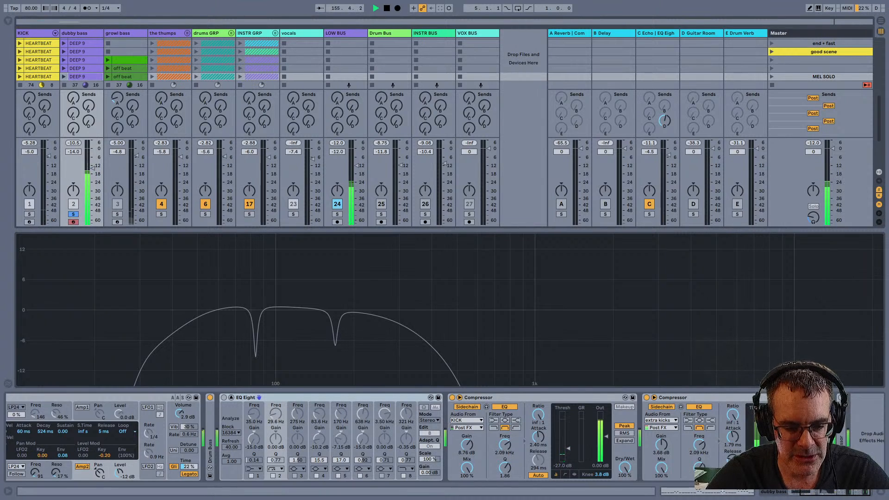
key(0)
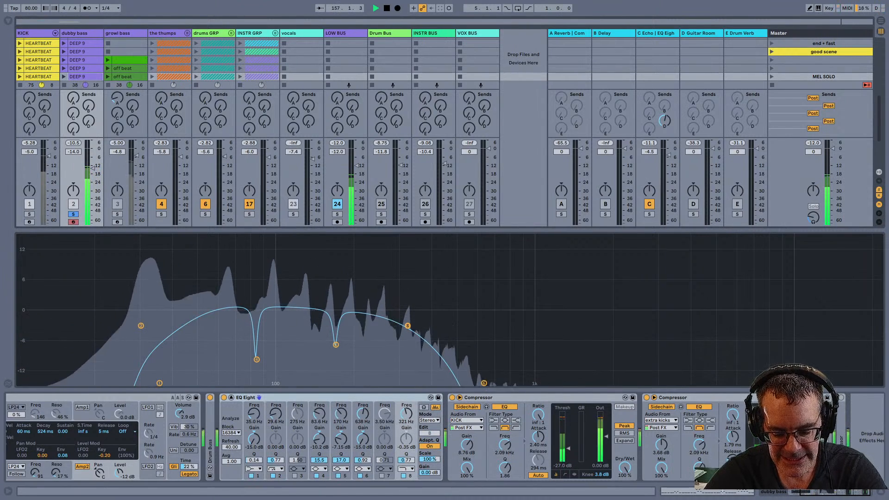
Step: Open up the top end of the dubby bass by raising the EQ's band 8 high cut to 7.45 kHz
drag(406, 414, 406, 367)
drag(880, 325, 599, 329)
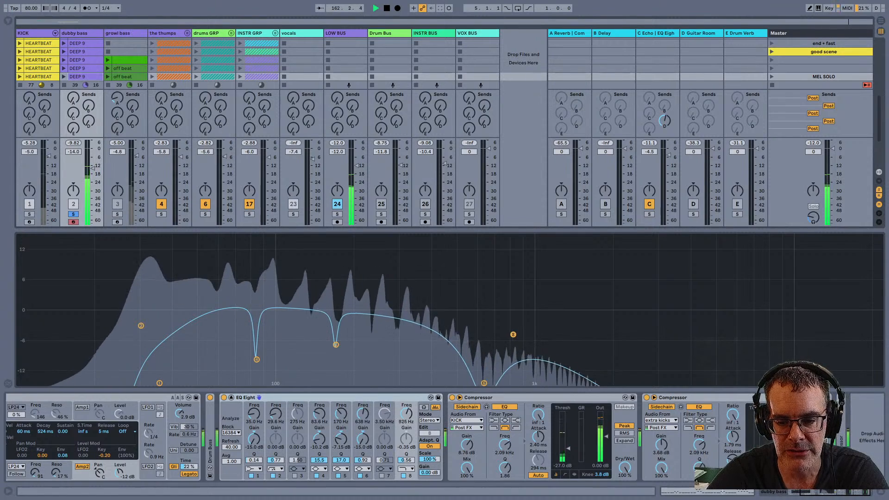
drag(420, 330, 759, 330)
Step: Boost EQ band 6 to expose the upper mids of the dubby bass, and pull it down to a deep cut around 710 Hz
click(484, 383)
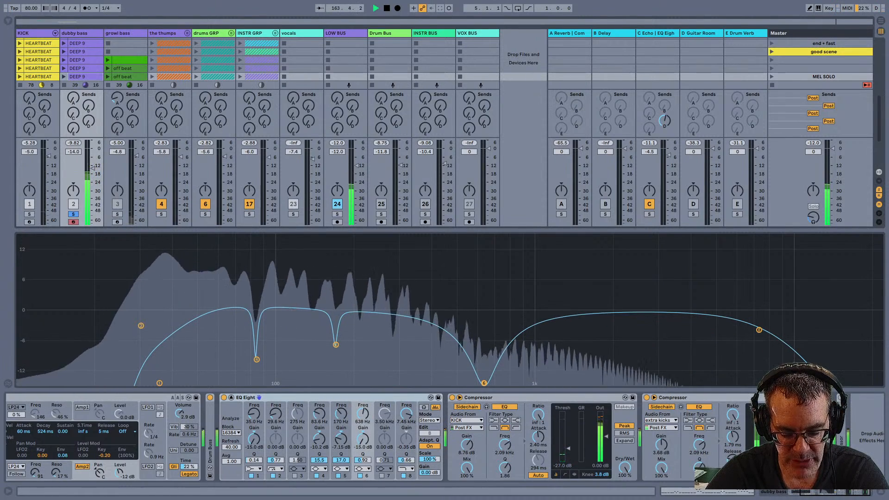
drag(484, 383, 500, 237)
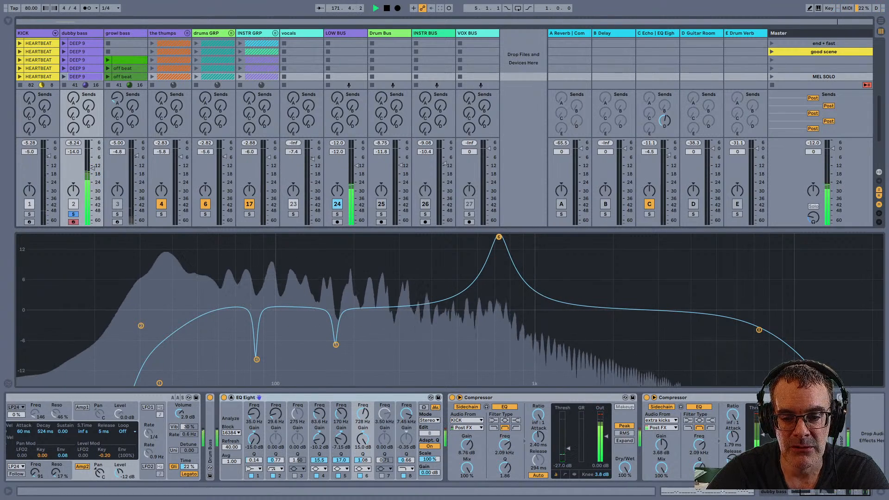
drag(500, 237, 499, 378)
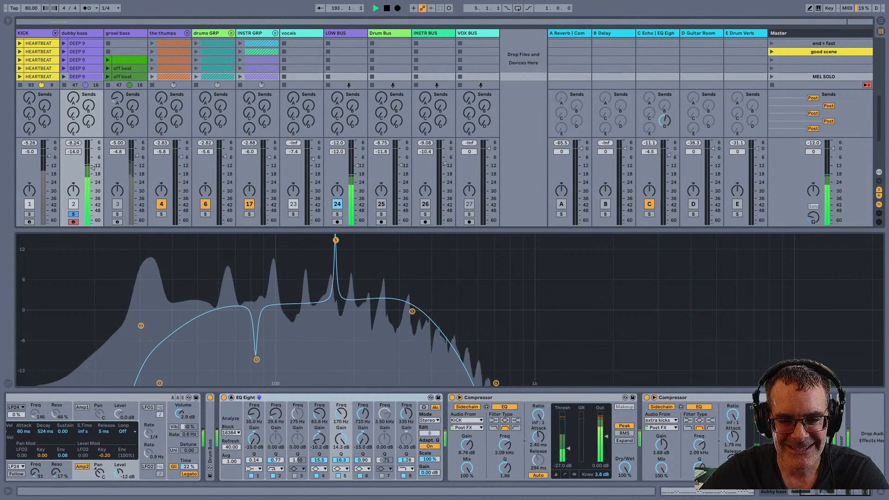
Step: Turn the band 5 boost at 170 Hz into a deep, narrow cut with a Q of 10.8
drag(341, 460, 341, 475)
mouse_move(341, 439)
mouse_down()
mouse_move(341, 496)
mouse_move(341, 436)
mouse_up()
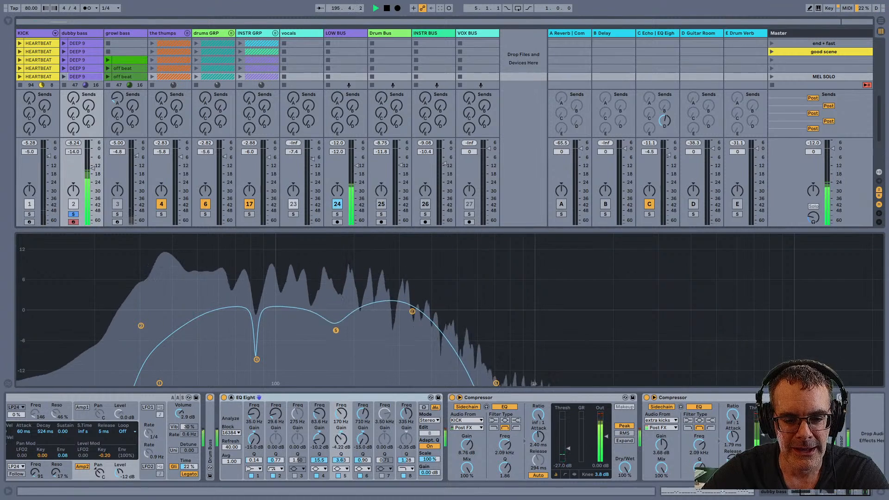
drag(336, 347, 336, 361)
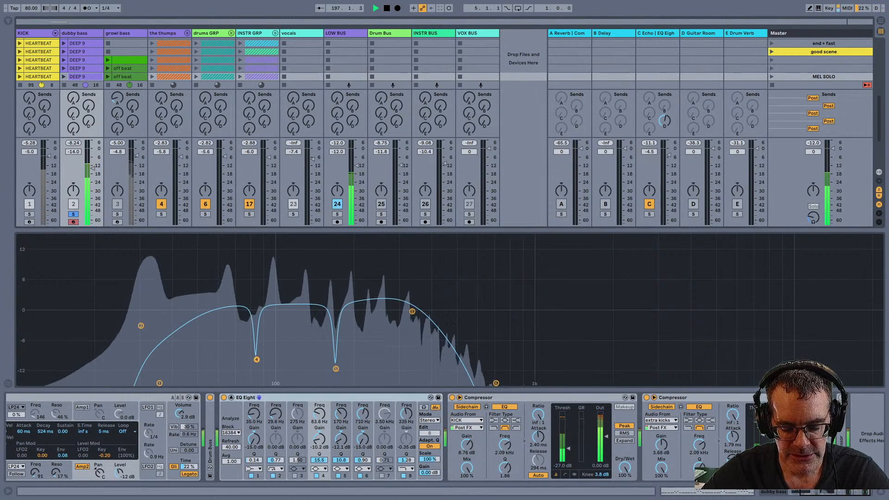
Step: Boost band 4 with a Q of 8.08 and sweep it between about 64 and 118 Hz, settling at 85.6 Hz
drag(257, 313, 257, 288)
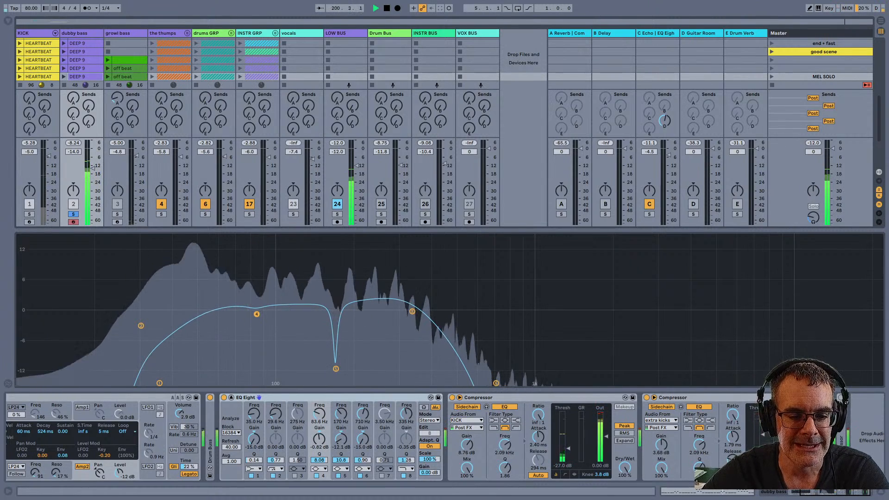
drag(257, 314, 256, 290)
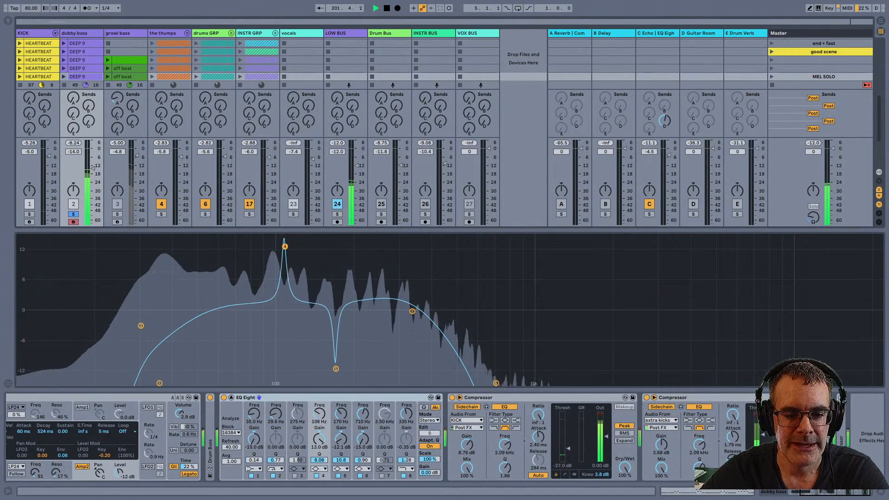
drag(301, 246, 304, 247)
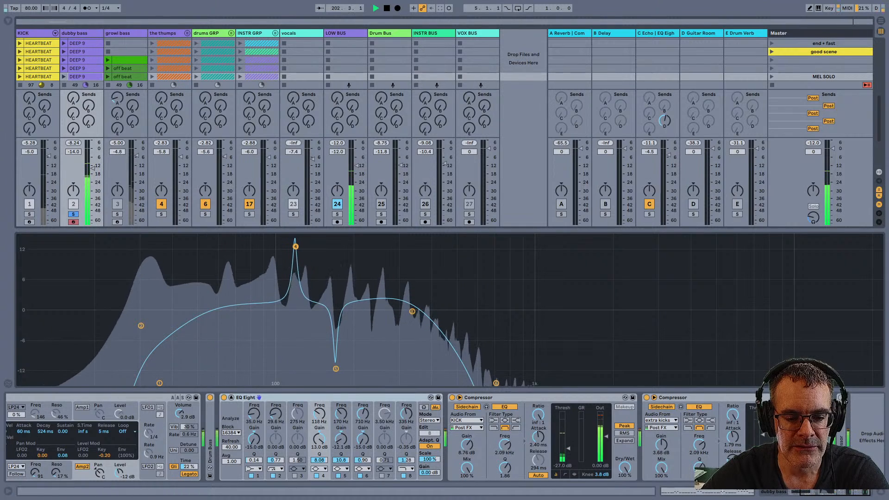
drag(270, 247, 259, 246)
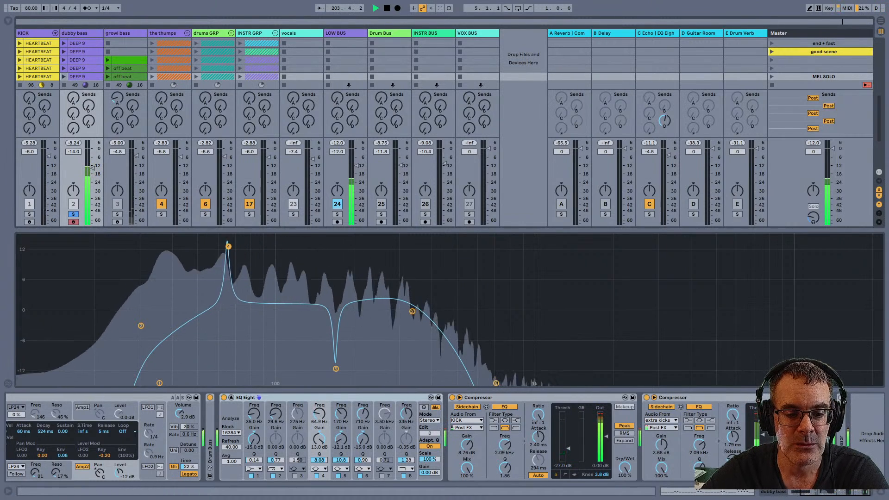
drag(241, 246, 271, 246)
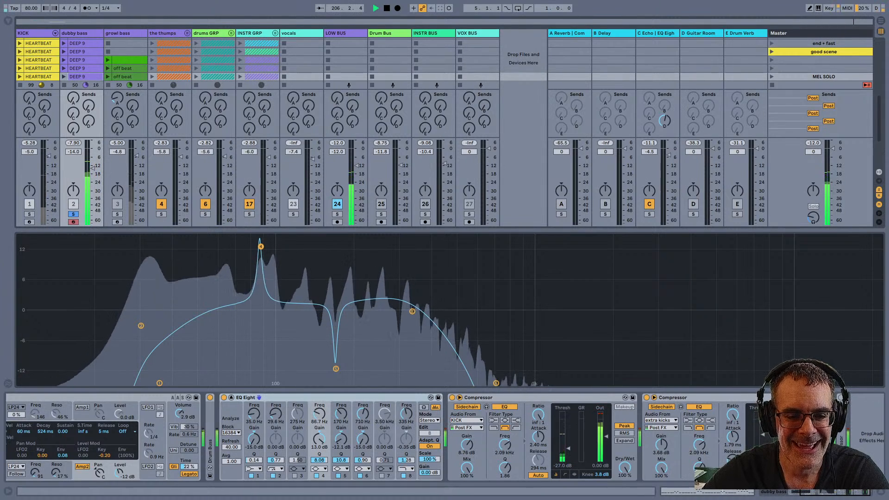
drag(267, 246, 259, 246)
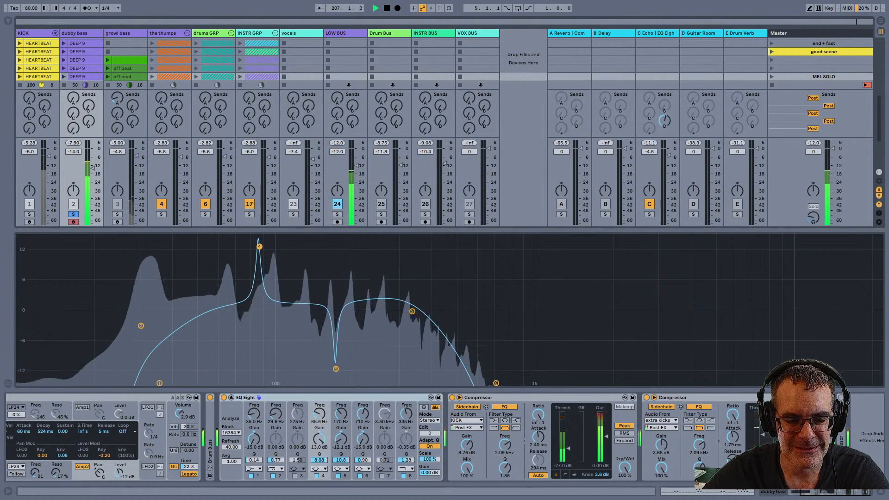
Step: Cut band 4 to about -13.2 dB at 83.6 Hz with a Q of 9.70, and end the dubby bass solo
mouse_move(319, 460)
mouse_down()
mouse_move(319, 481)
mouse_move(319, 467)
mouse_up()
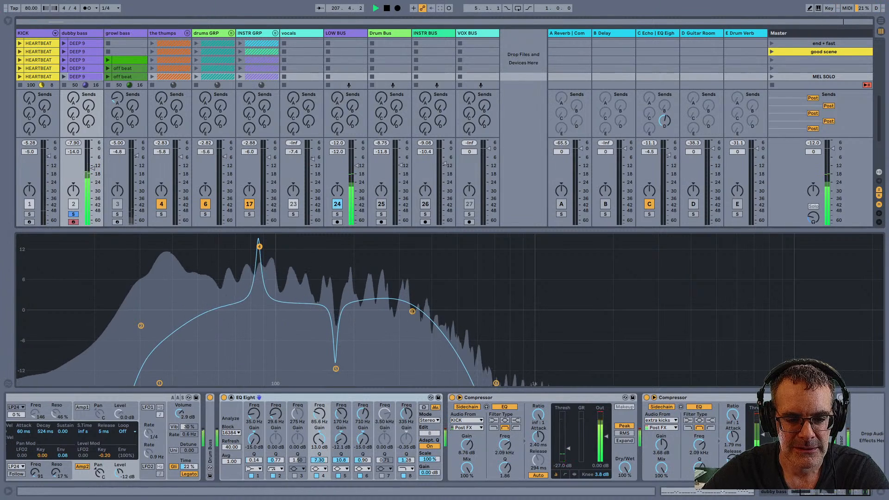
drag(260, 246, 255, 315)
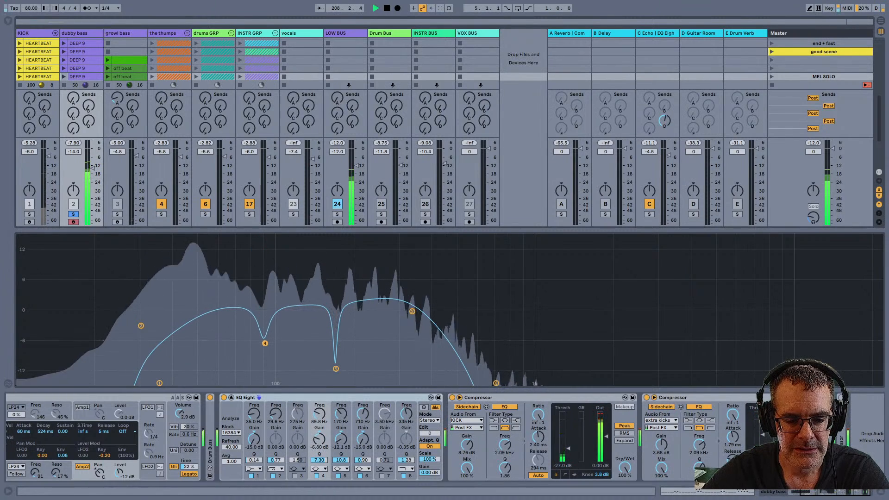
drag(262, 356, 257, 359)
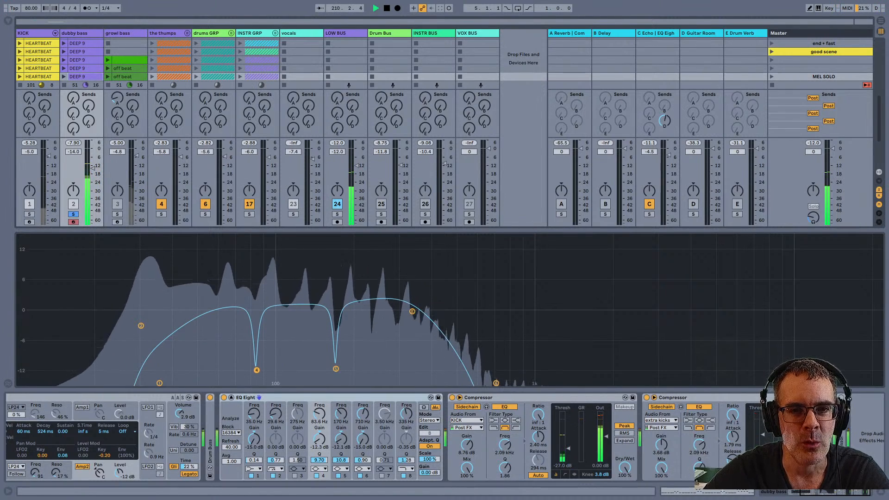
mouse_move(256, 370)
mouse_down()
mouse_move(256, 339)
mouse_move(256, 370)
mouse_up()
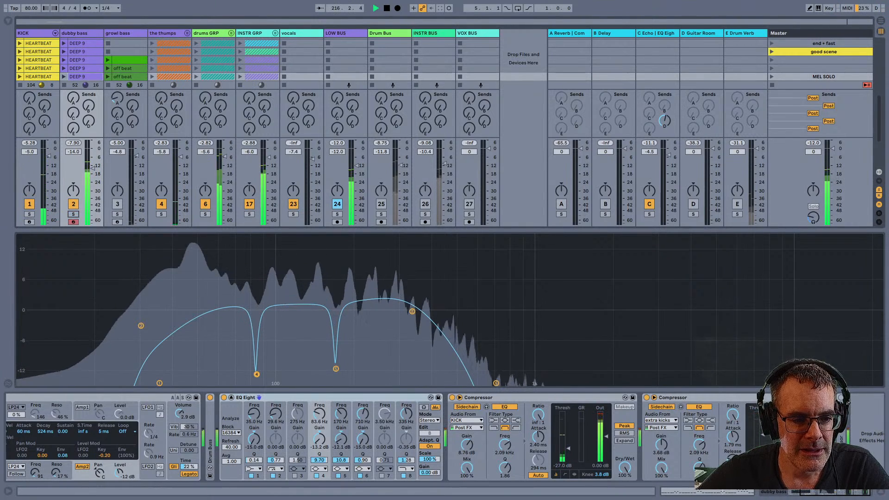
click(73, 214)
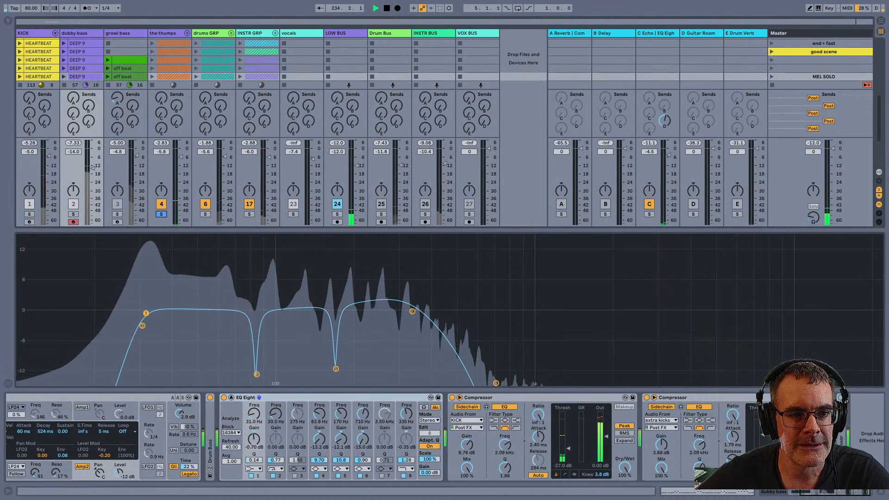
Step: Switch on the Drum Buss on the thumps group and set its Auto Filter to 78.0 Hz with 47% resonance
click(165, 33)
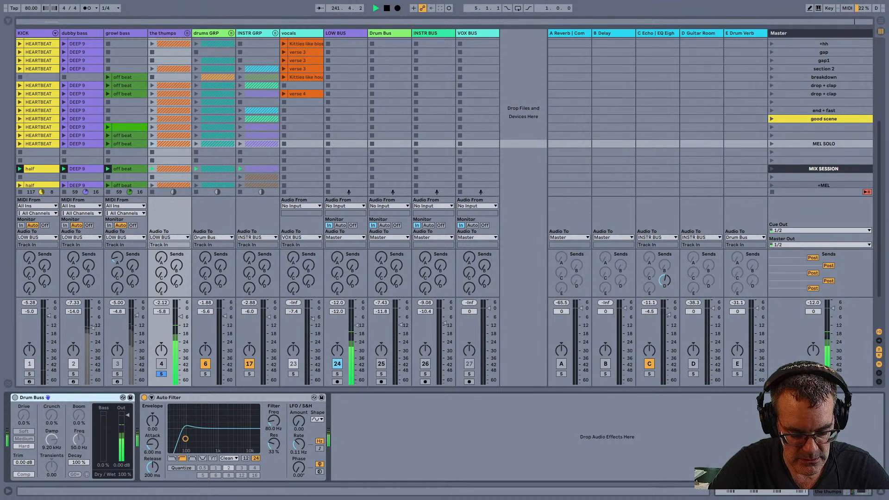
click(15, 398)
click(168, 398)
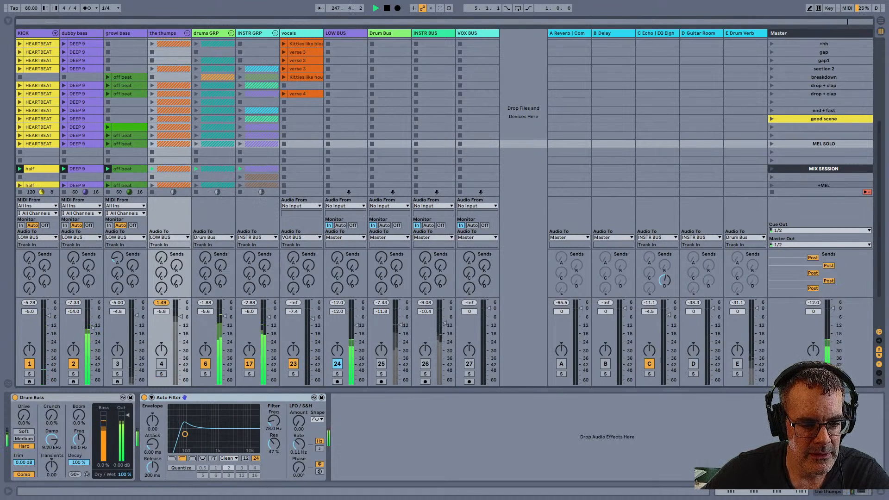
Step: Mute the KICK, enlarge the Master track's spectrum, and unmute the KICK to compare the low frequencies
click(30, 363)
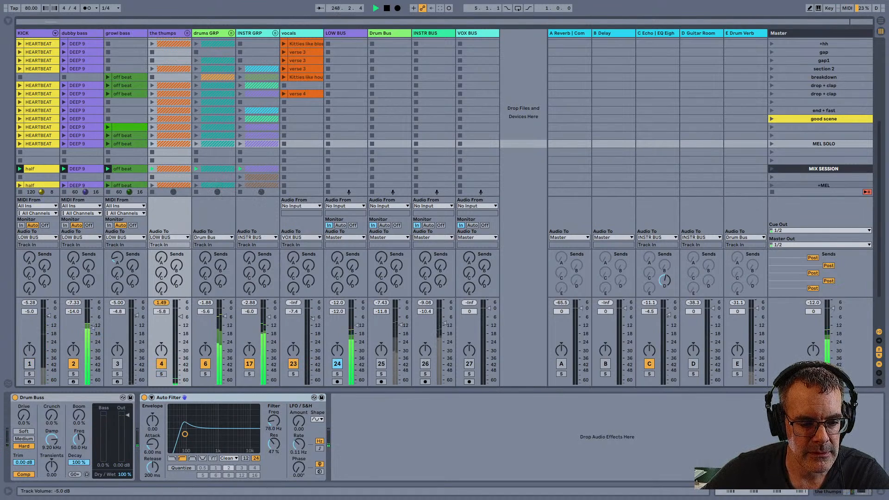
click(819, 33)
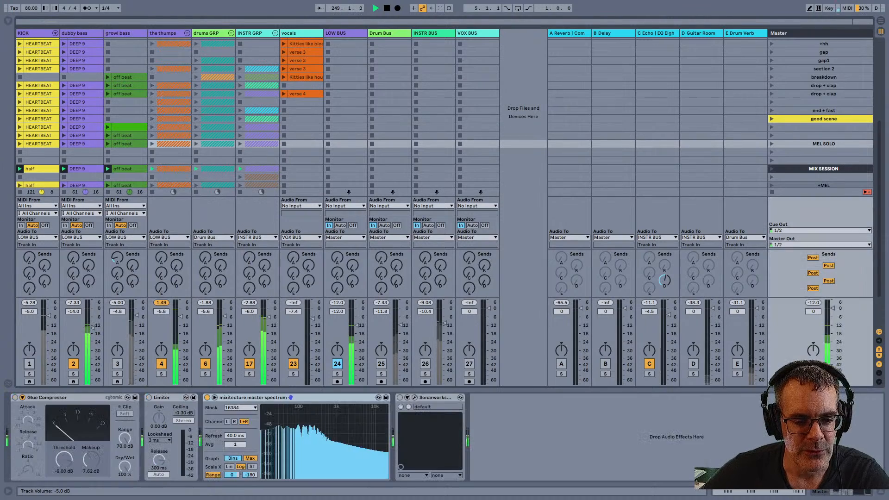
click(215, 398)
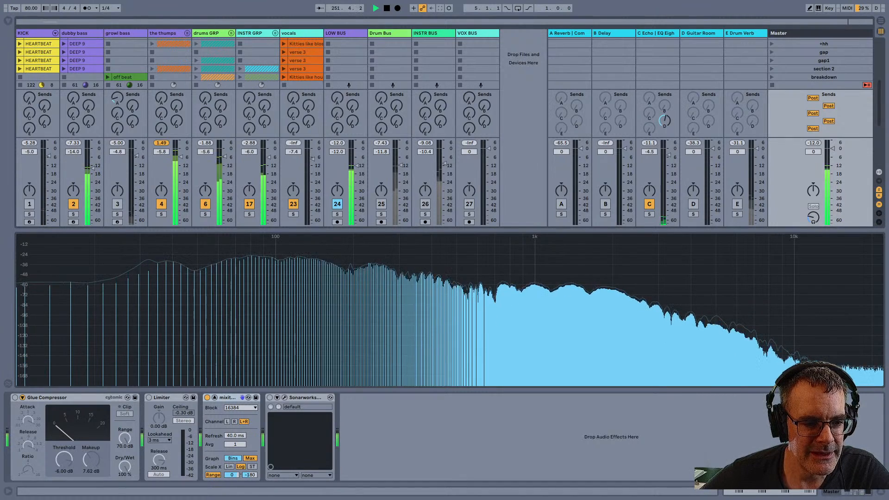
key(F1)
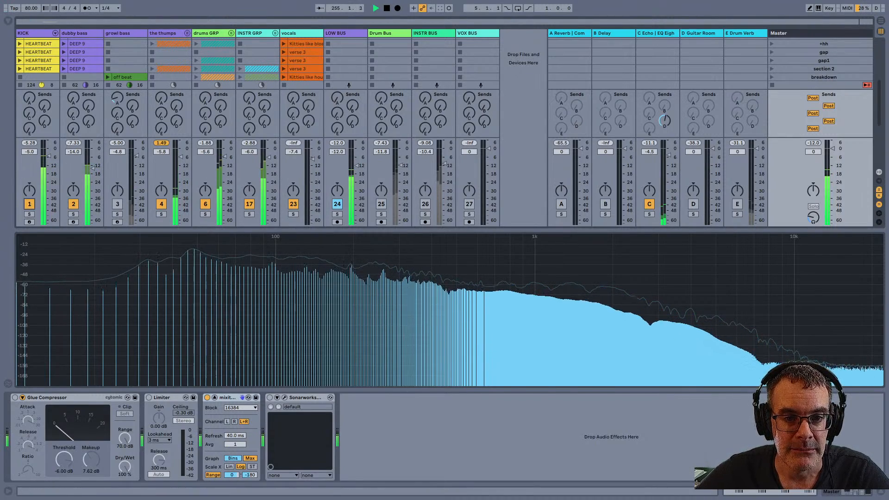
Step: Compare the LOW BUS with its Drum Buss bypassed and active, and switch off the bus's EQ Eight
click(343, 34)
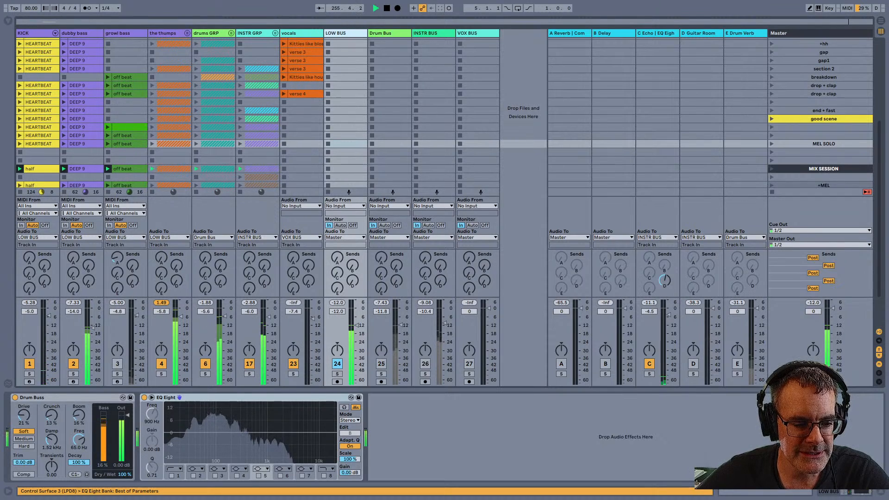
click(15, 398)
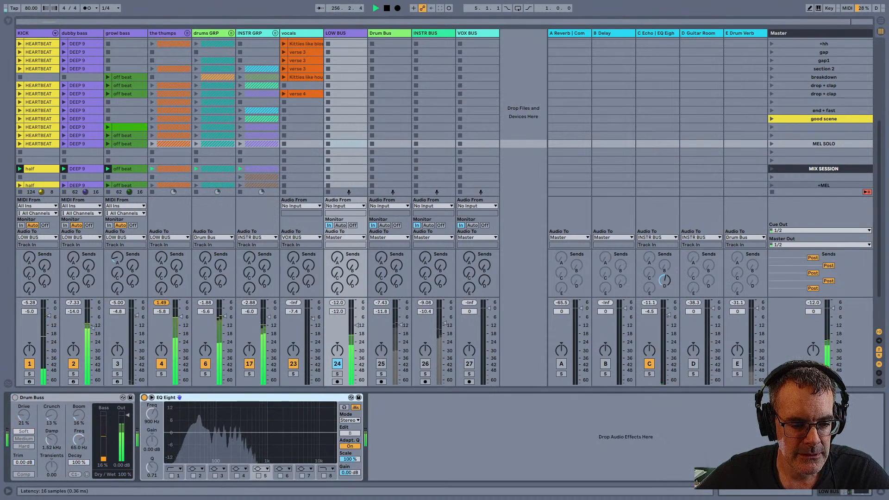
click(144, 398)
click(15, 398)
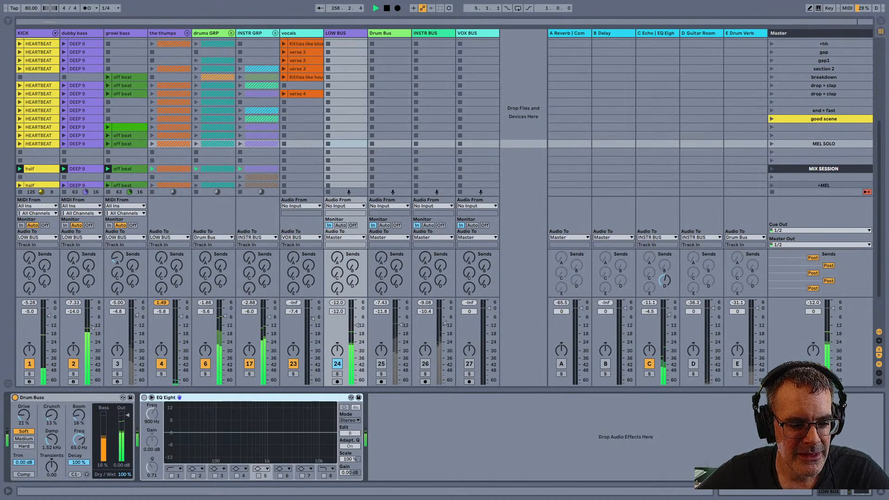
Step: Unmute the growl bass, mute the thumps, dubby bass and KICK, and restart playback
click(117, 364)
click(161, 363)
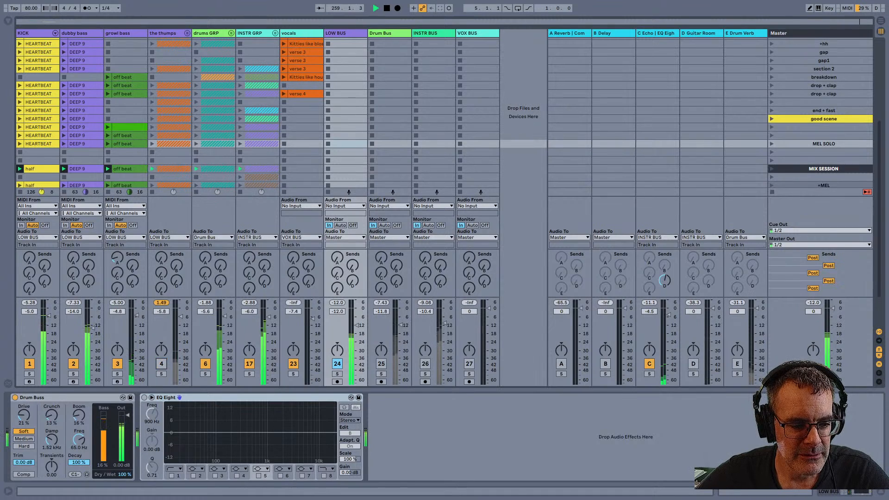
click(73, 364)
click(29, 364)
key(space)
key(space)
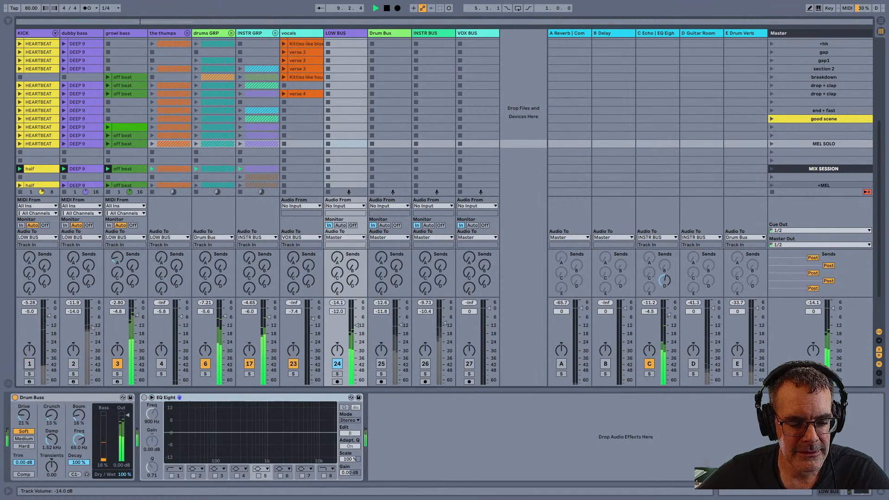
Step: Examine the growl bass on the Master track's spectrum, stop and resume playback, and show the growl bass devices
click(819, 33)
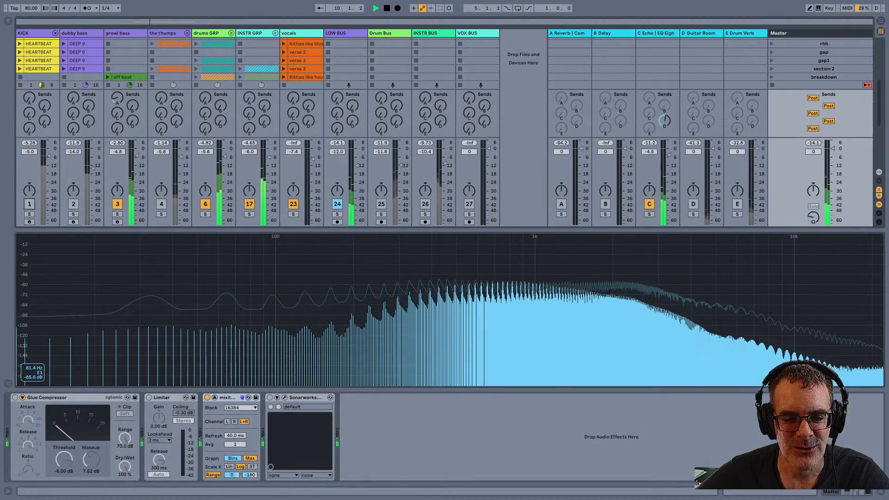
key(space)
key(space)
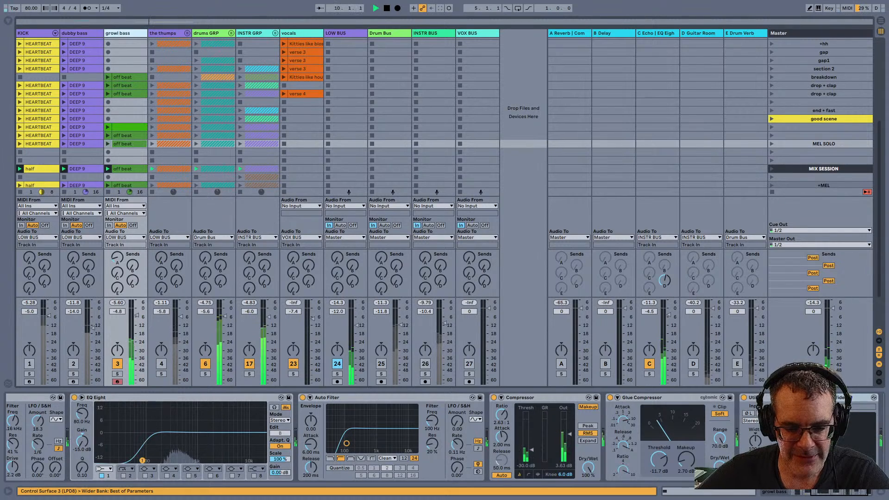
Step: Bypass the growl bass's EQ Eight and second Auto Filter to compare the sound, and inspect the devices earlier in its chain
click(839, 397)
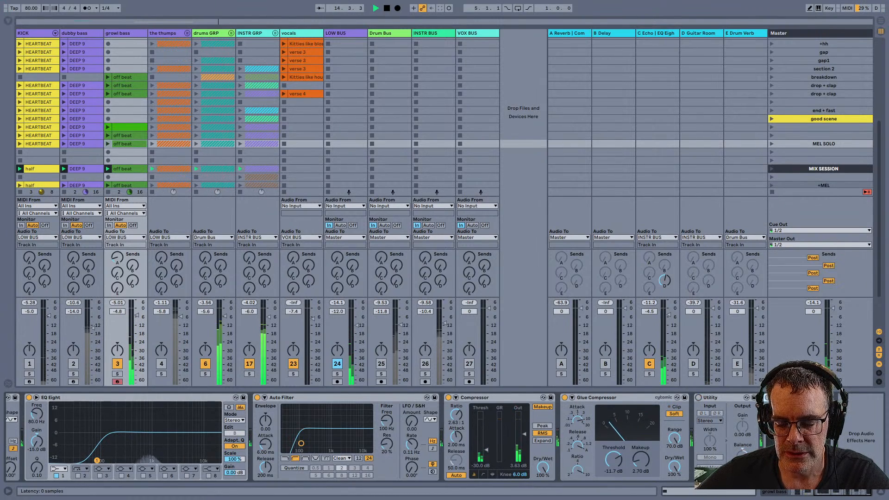
scroll(347, 437, left, 4)
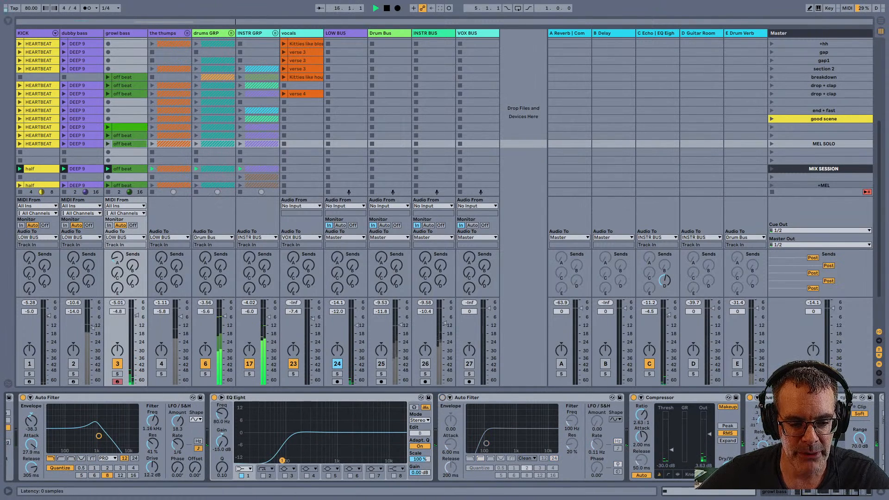
scroll(347, 437, left, 3)
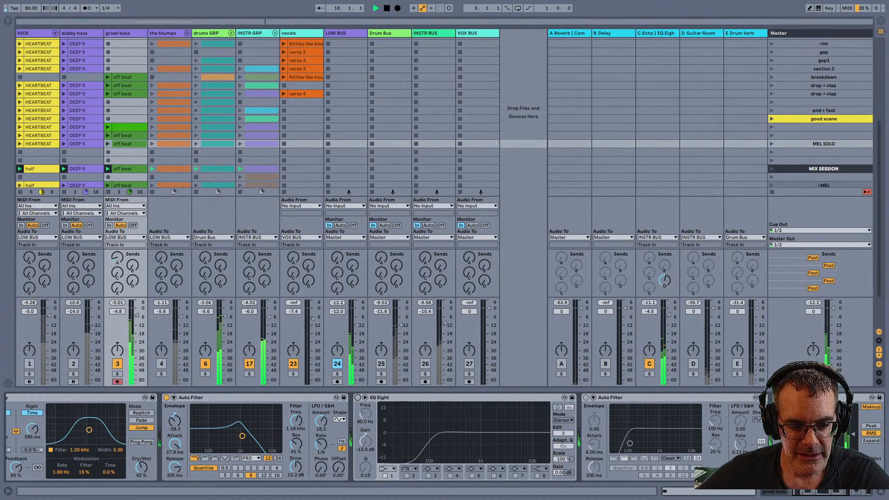
click(231, 397)
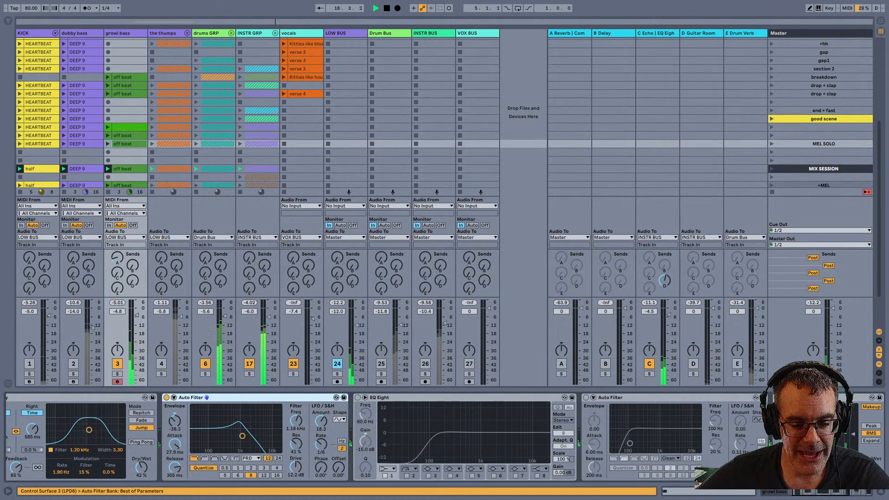
scroll(348, 437, left, 2)
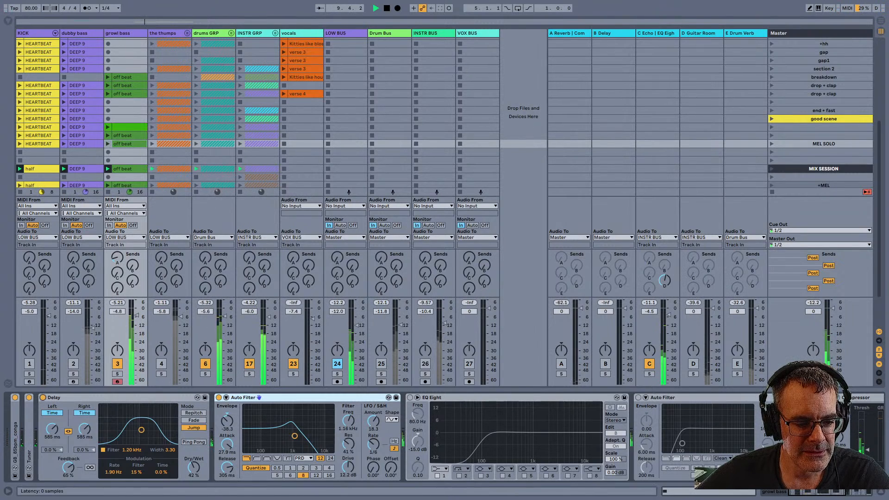
Step: Restart playback, check the growl bass's Delay, and unfold and refold its Tuner
click(42, 397)
key(space)
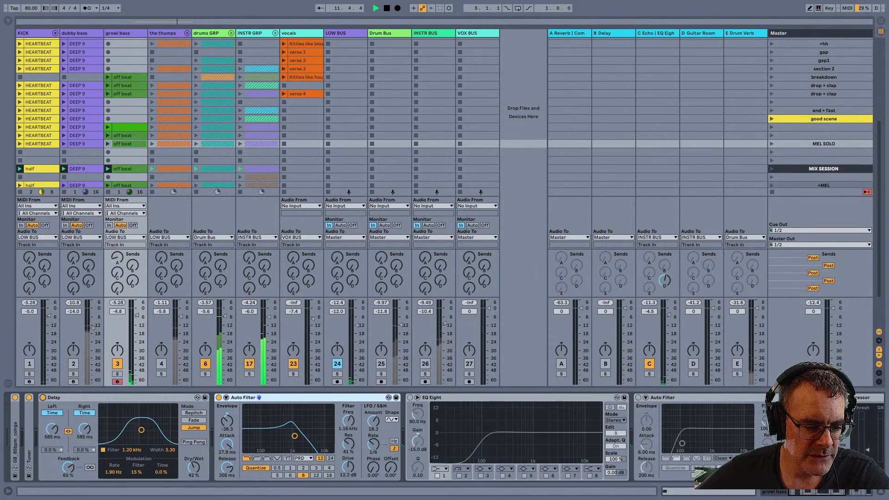
double_click(29, 435)
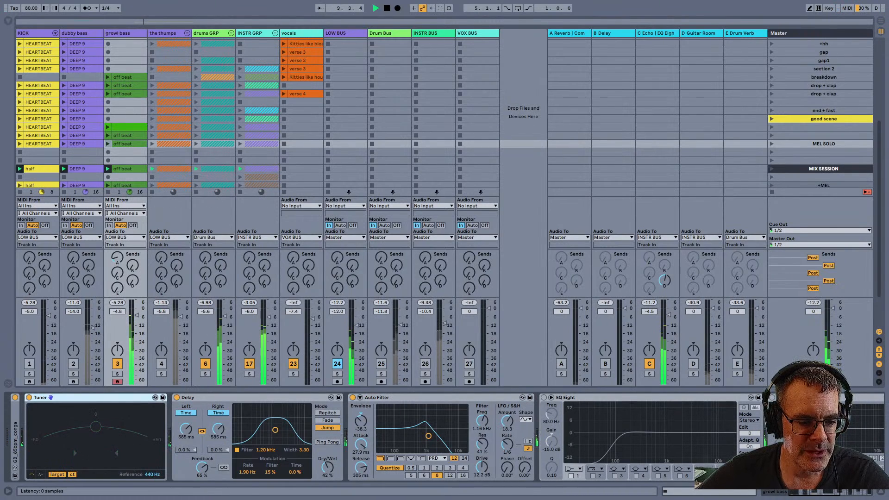
double_click(41, 397)
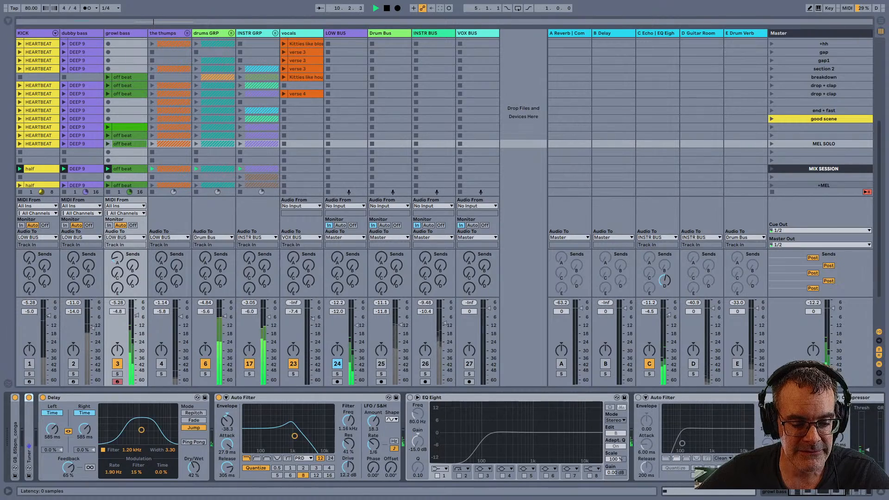
Step: Examine the growl bass without its low cut on the Master track's spectrum, stopping and restarting playback as needed
click(779, 34)
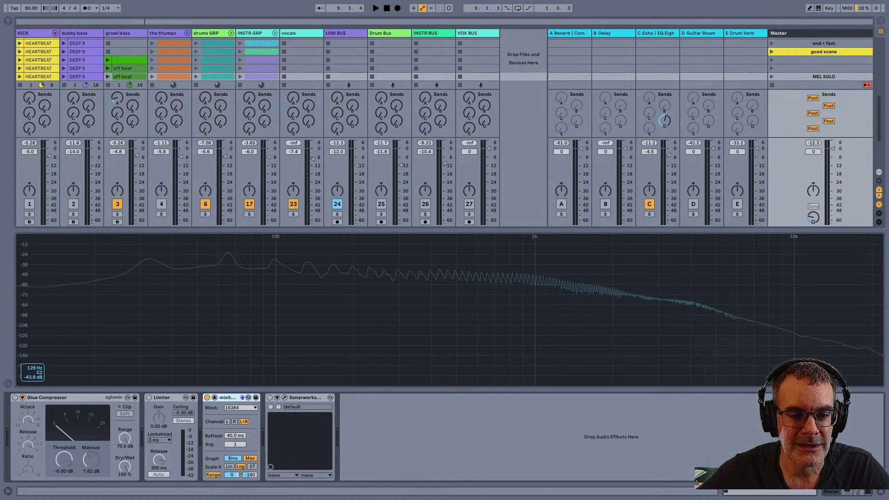
key(space)
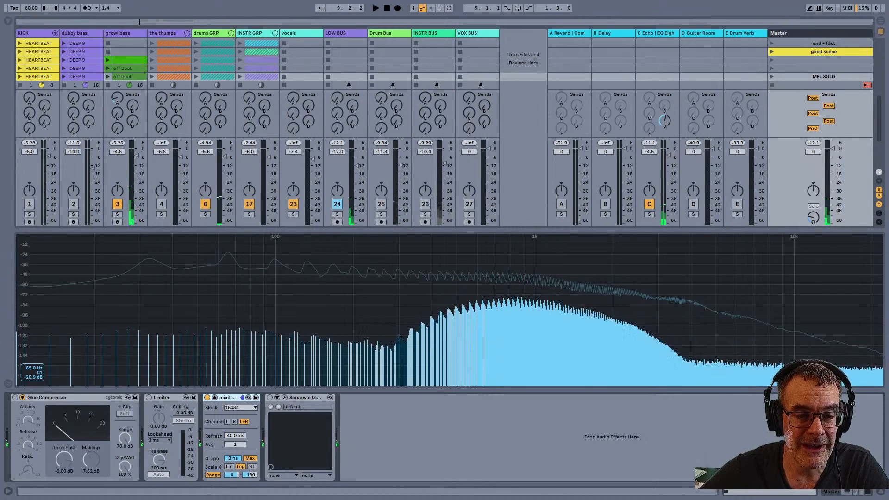
key(space)
key(space)
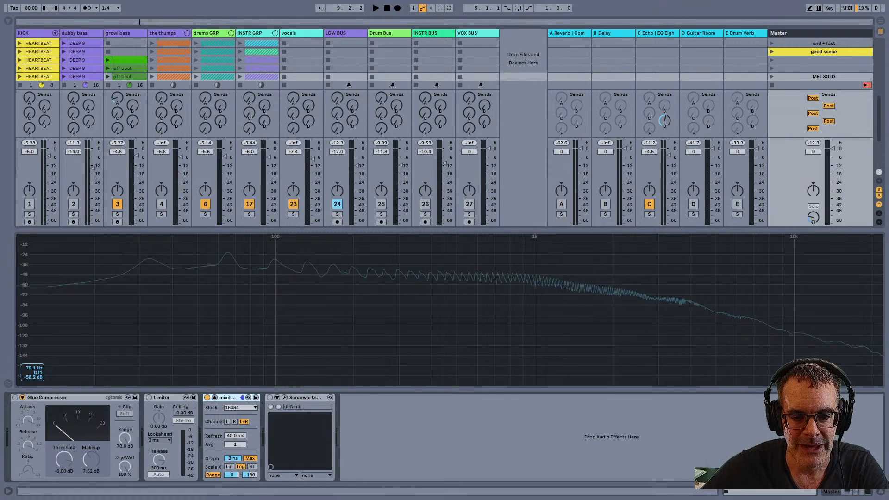
key(space)
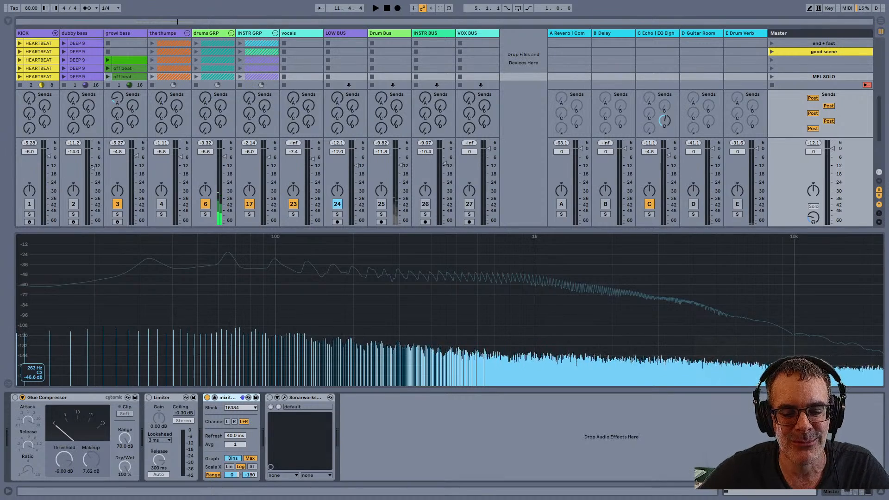
key(space)
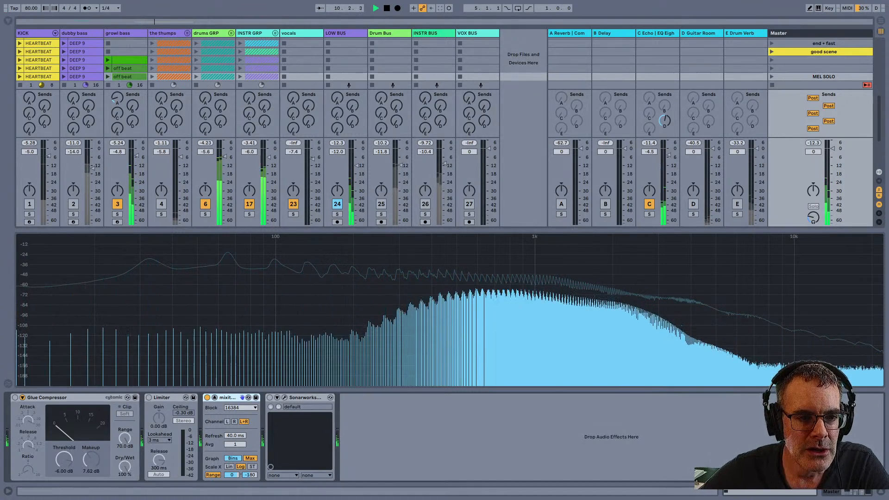
Step: Fold the growl bass's Auto Filter and Delay, switch its EQ Eight back on, and enlarge the EQ's display
click(118, 34)
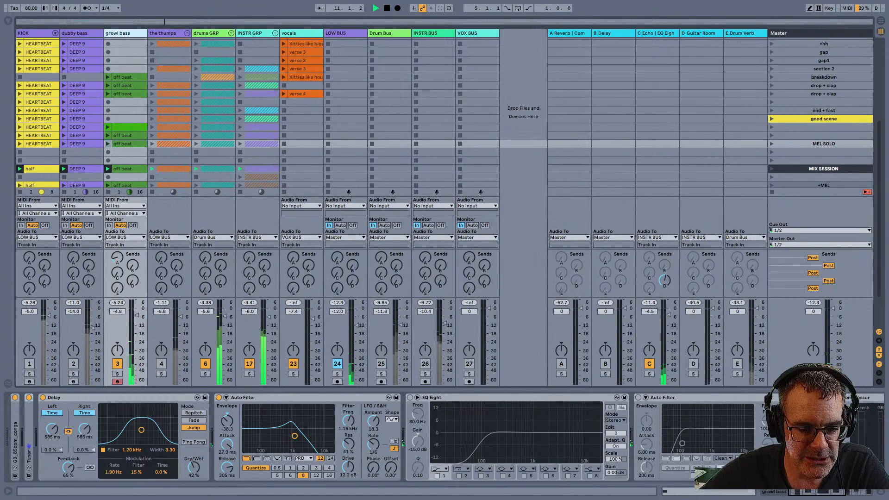
double_click(243, 398)
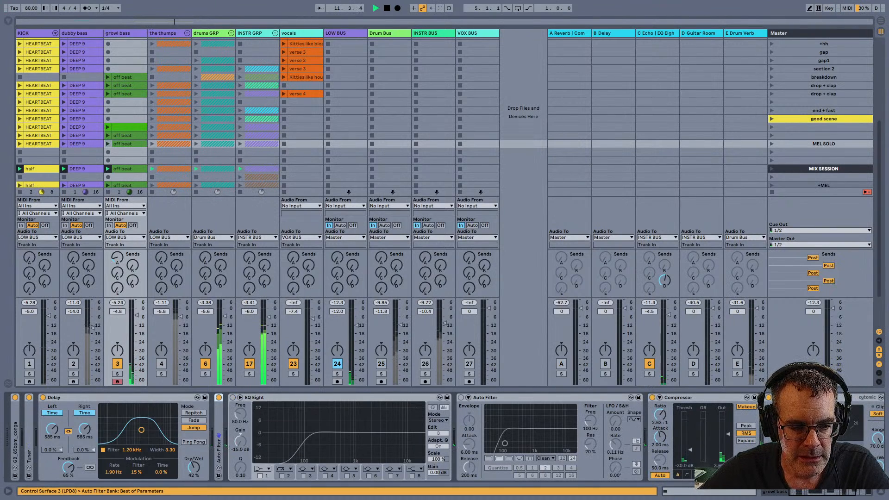
double_click(51, 397)
click(106, 398)
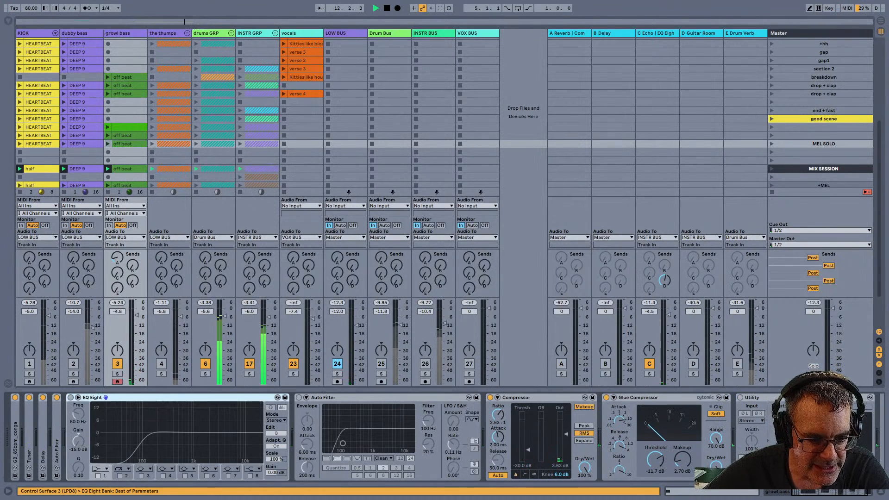
click(70, 398)
click(78, 397)
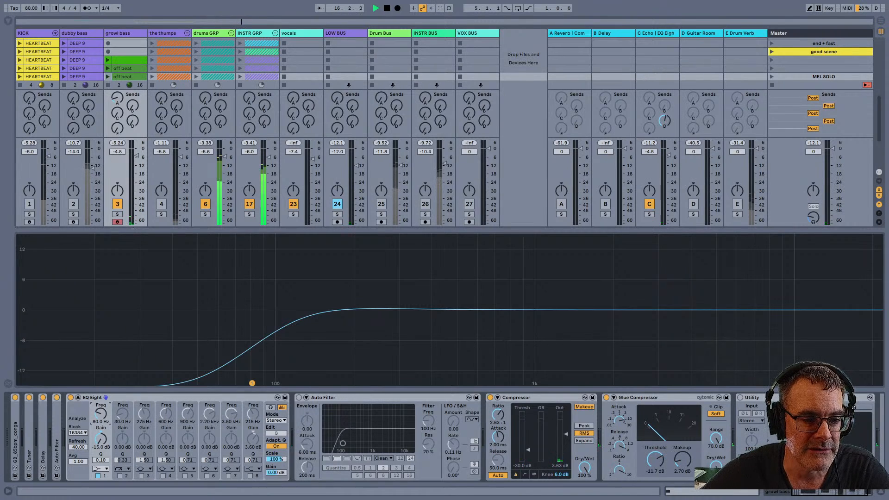
Step: Unmute the dubby bass, mute the growl bass, and examine the dubby bass on the Master track's spectrum while restarting playback
click(820, 33)
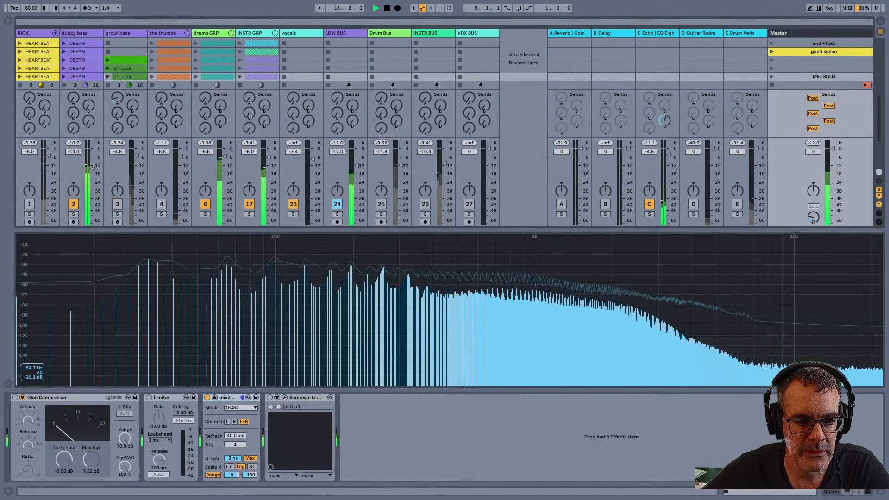
key(space)
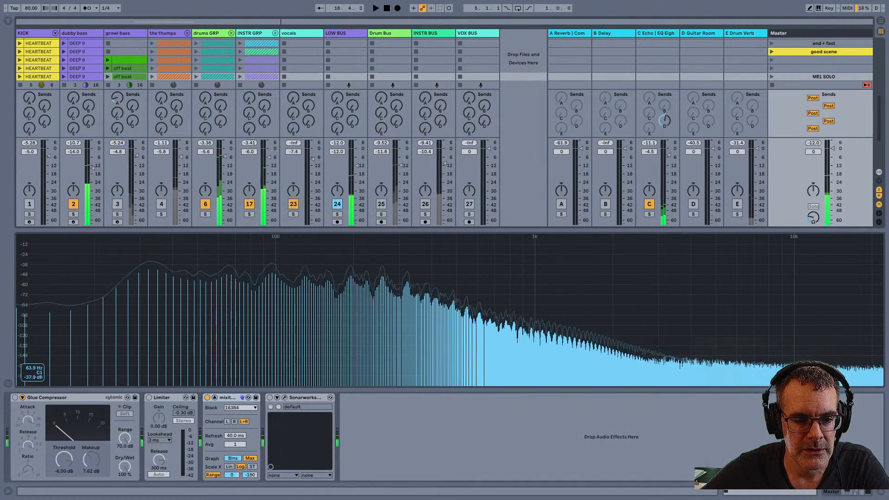
key(space)
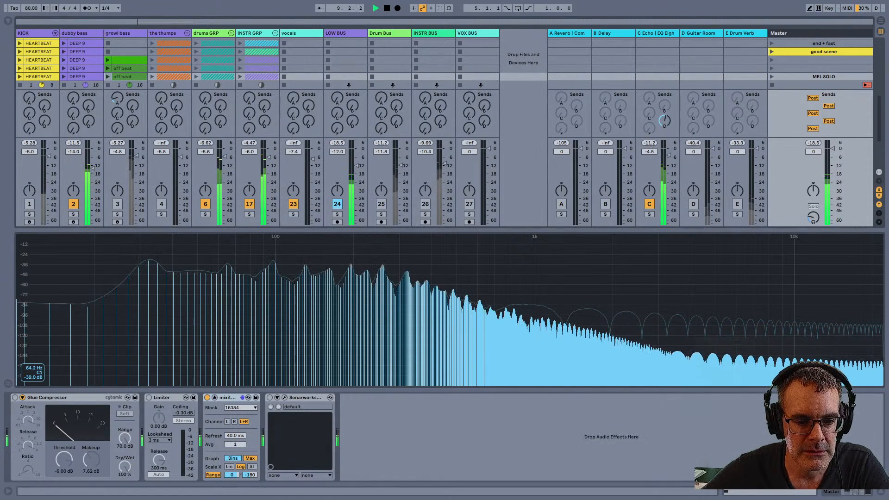
key(space)
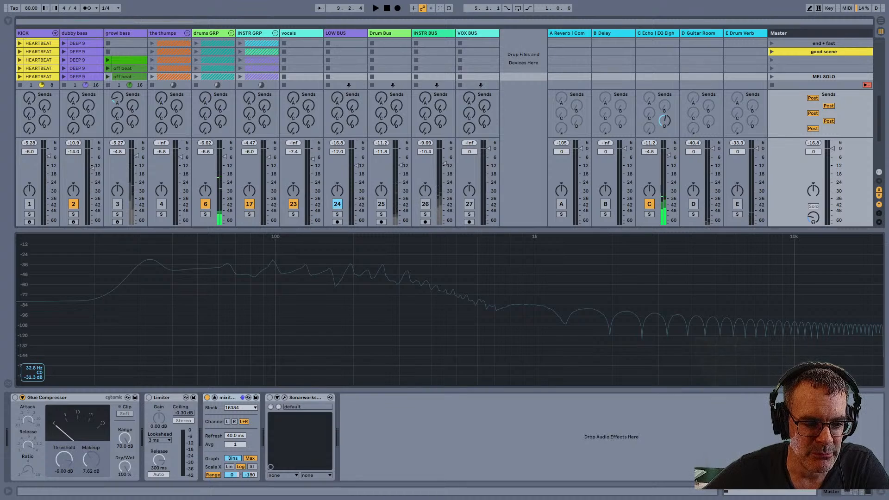
key(space)
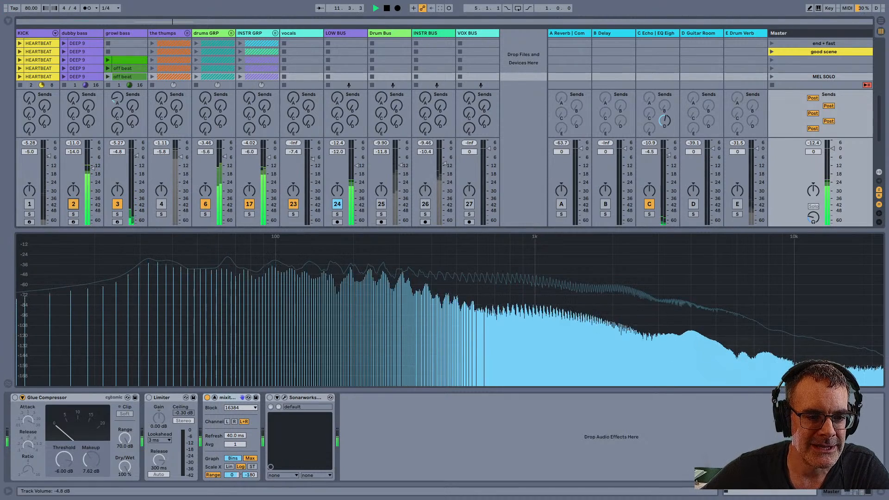
Step: Raise the growl bass's volume to -1.2 dB and compare its EQ Eight curve with the dubby bass's and the Master spectrum
drag(137, 155, 137, 150)
click(118, 33)
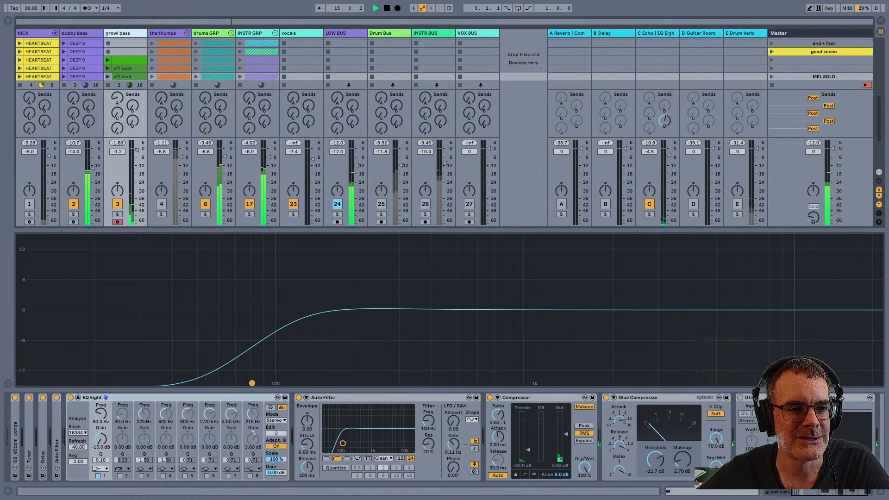
click(75, 33)
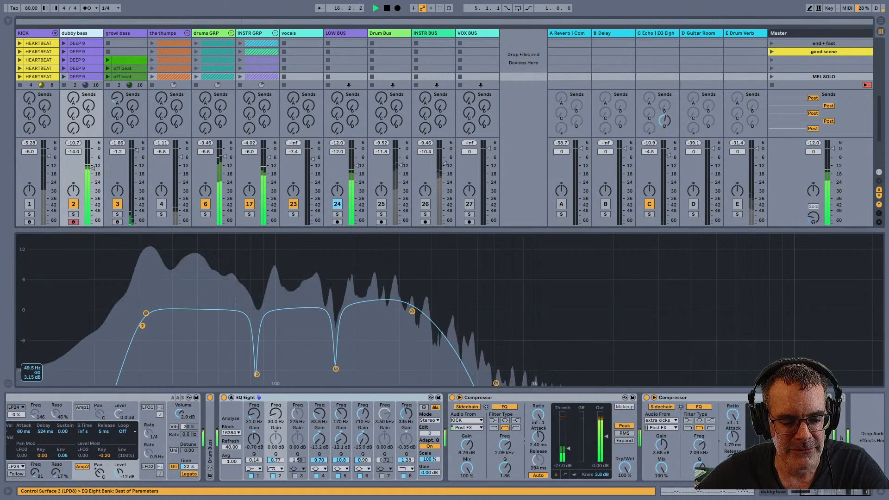
click(820, 34)
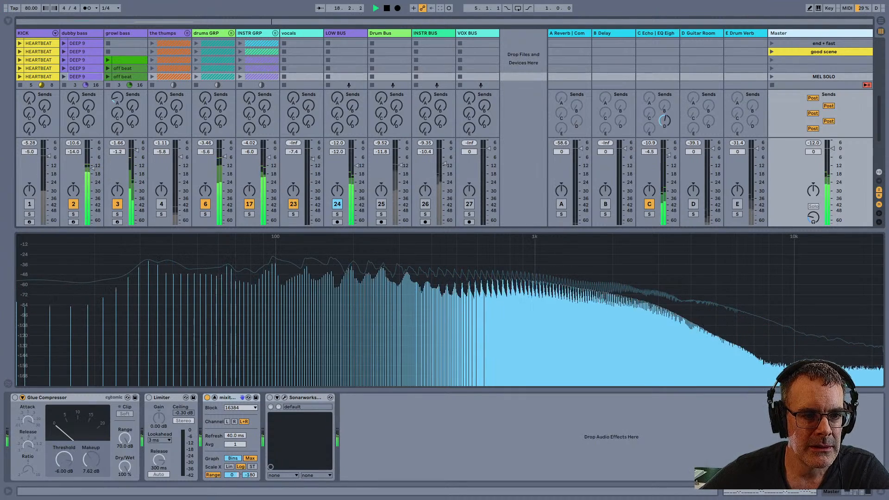
Step: Recheck the growl bass's EQ Eight curve and set the track's volume to -4.5 dB while watching the Master spectrum
click(119, 33)
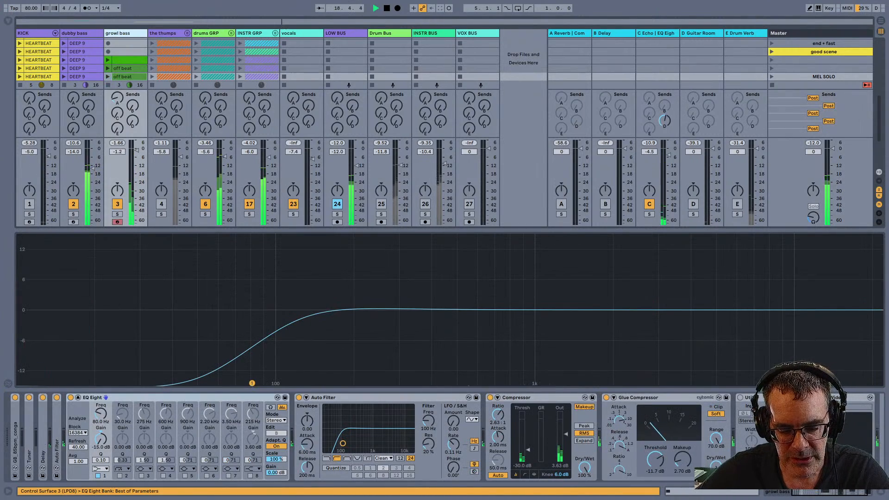
click(93, 397)
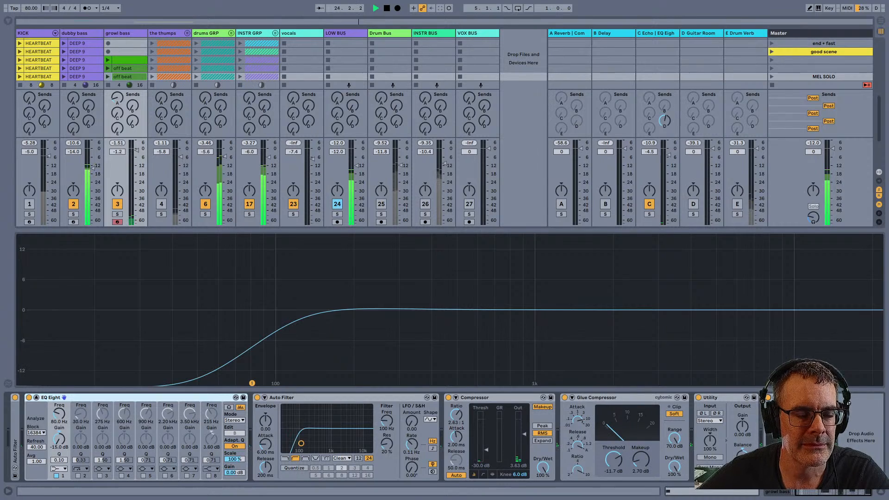
click(819, 33)
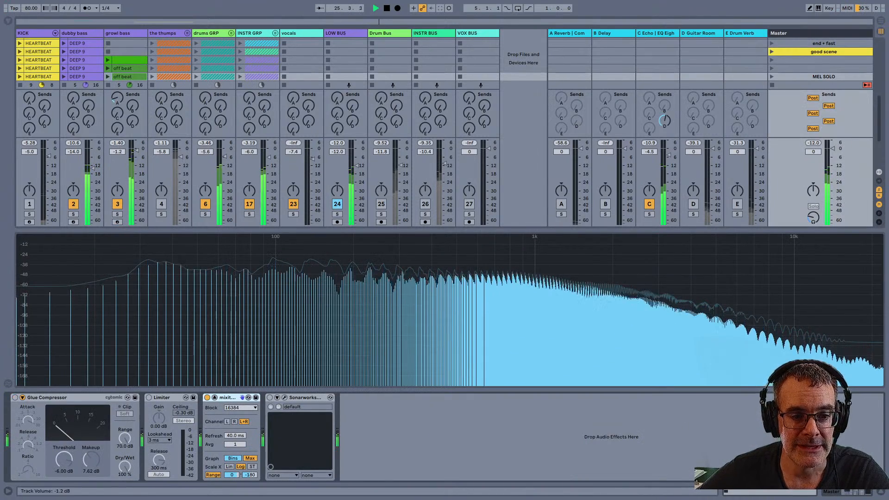
drag(136, 150, 137, 155)
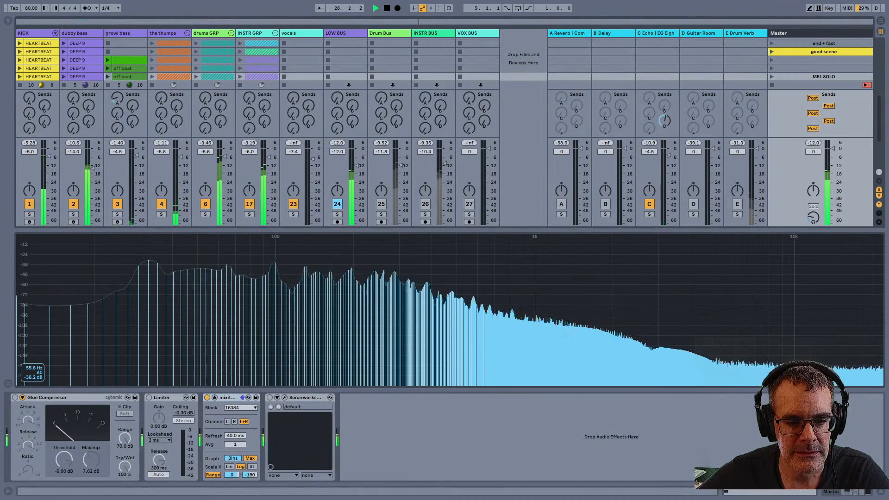
Step: Unmute the KICK and the thumps, shrink the Master spectrum, and go through the LOW BUS and the four tracks feeding it
double_click(663, 343)
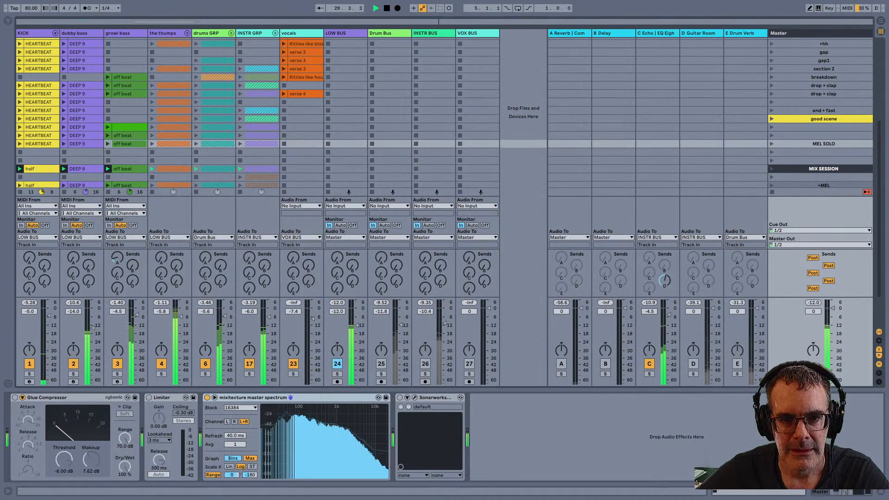
click(342, 33)
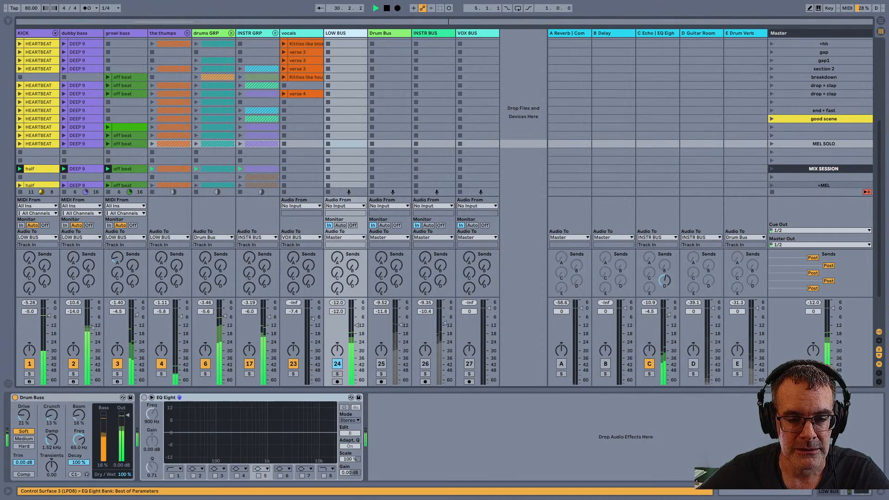
click(33, 33)
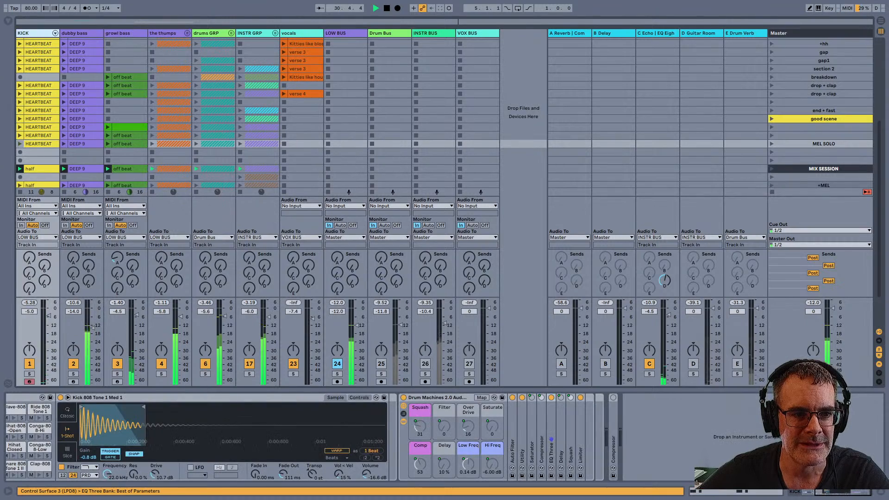
click(77, 33)
click(120, 33)
click(164, 34)
Step: Enable the compressor in the LOW BUS's Drum Buss and set its Damp frequency to 17.8 kHz
click(343, 33)
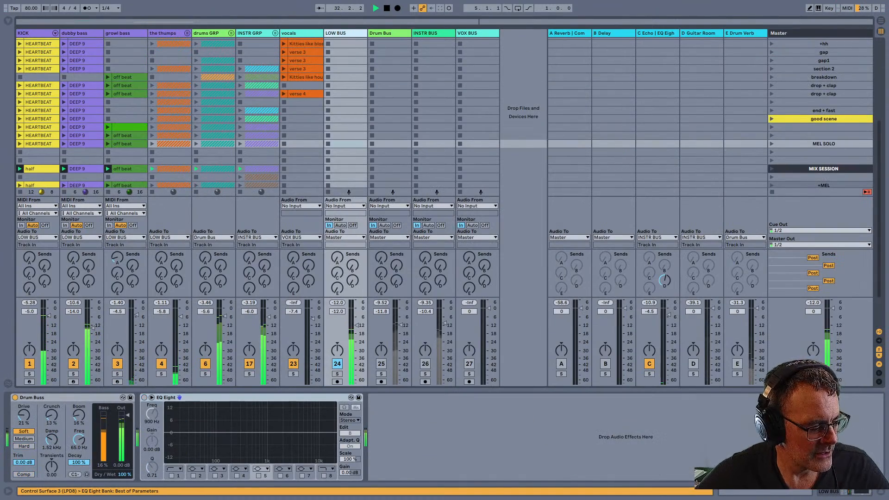
click(24, 474)
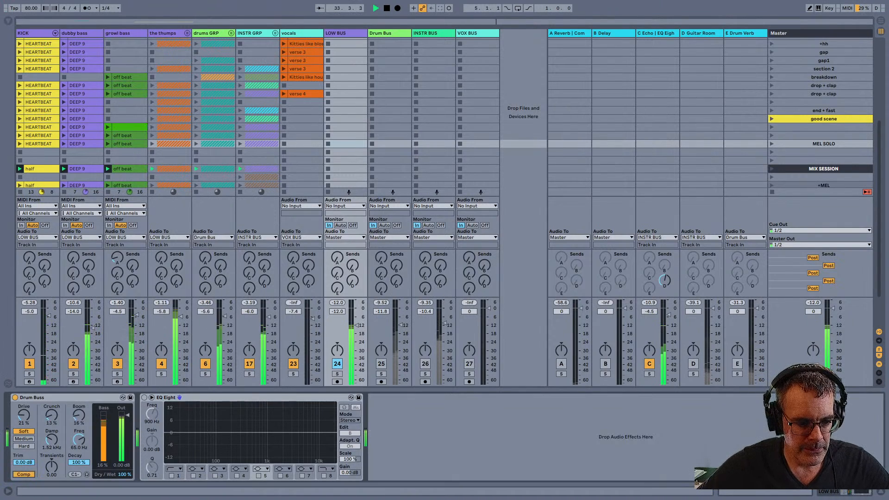
drag(51, 440, 52, 394)
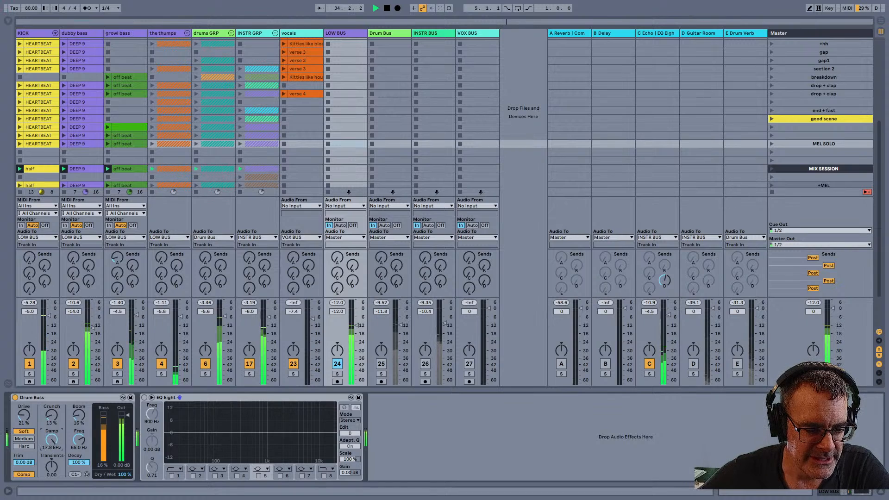
Step: Set the Damp frequency in the LOW BUS's Drum Buss to 1.76 kHz and bring in the Drum Bus at -13.8 dB
drag(51, 440, 52, 439)
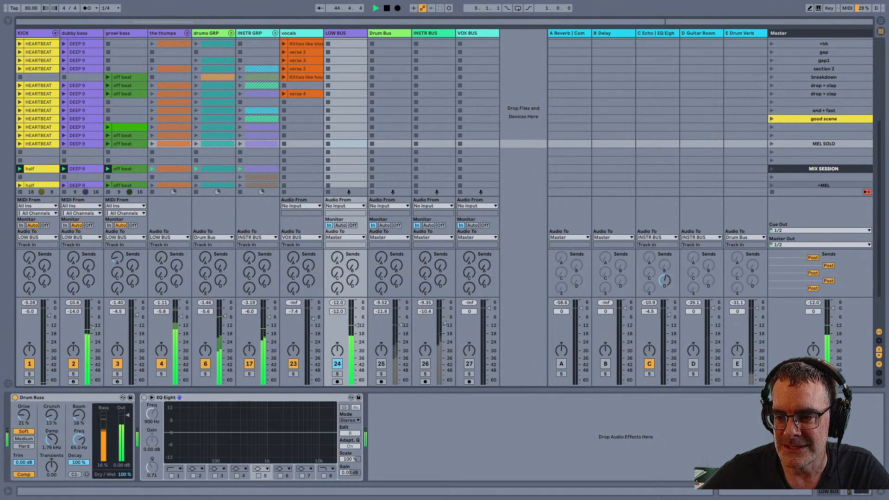
drag(401, 325, 400, 378)
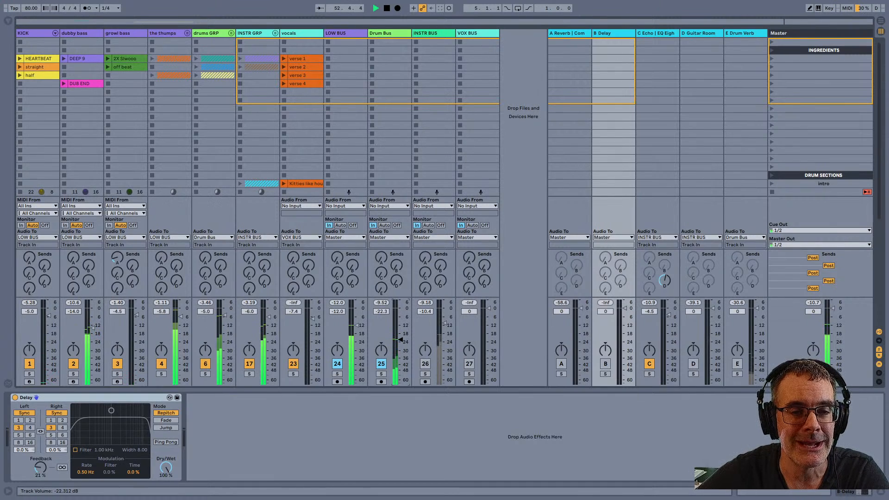
drag(401, 340, 401, 326)
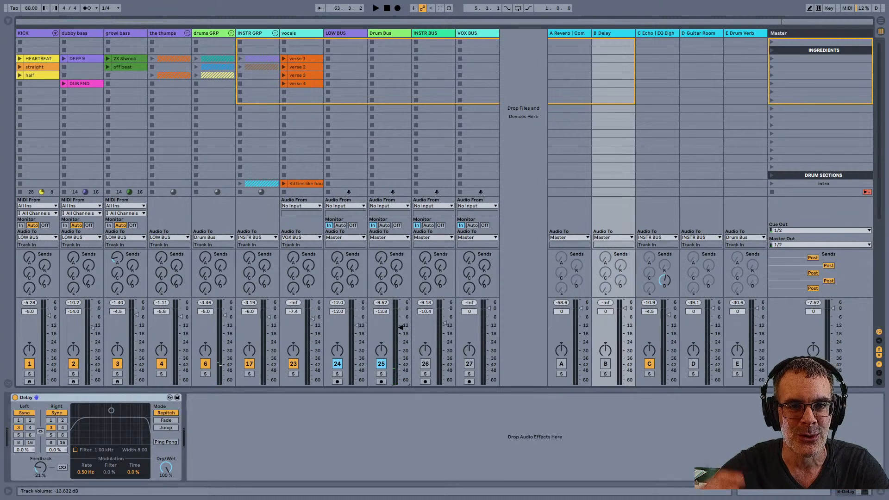
Step: Restart playback, unfold the INSTR GRP to reach its individual tracks, and show the group's Glue Compressor
key(space)
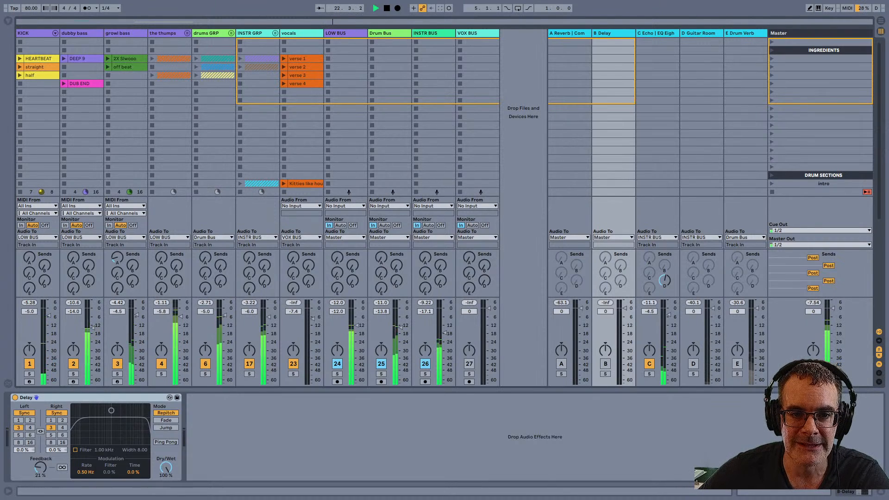
click(275, 33)
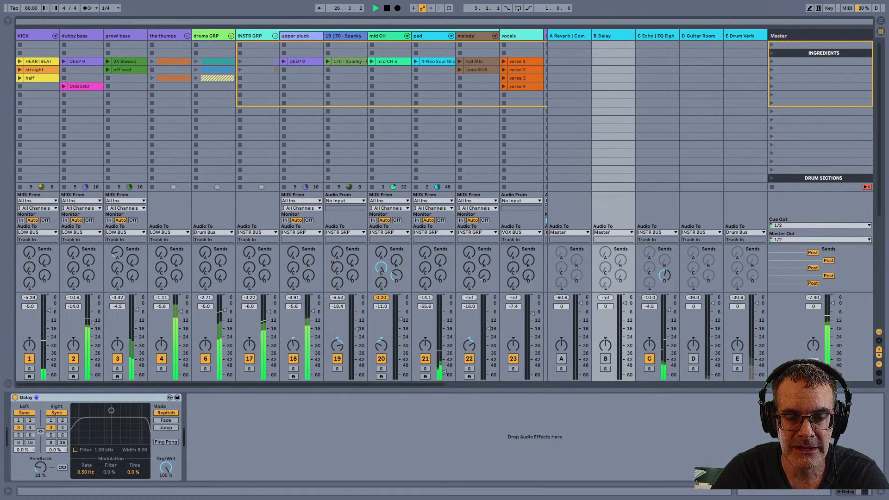
click(249, 36)
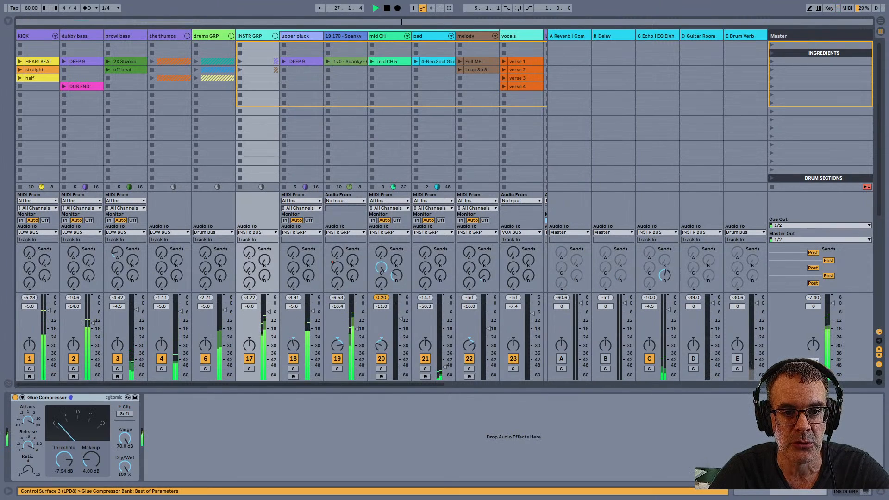
click(275, 36)
click(275, 36)
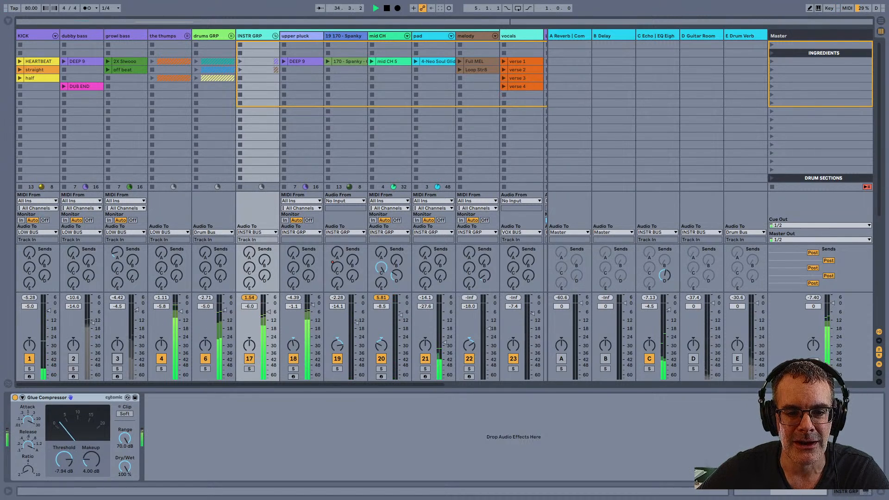
Step: Hide the mixer's In/Out section and select the upper pluck's clip in the MIX SESSION scene
scroll(445, 111, down, 3)
key(ctrl+alt+i)
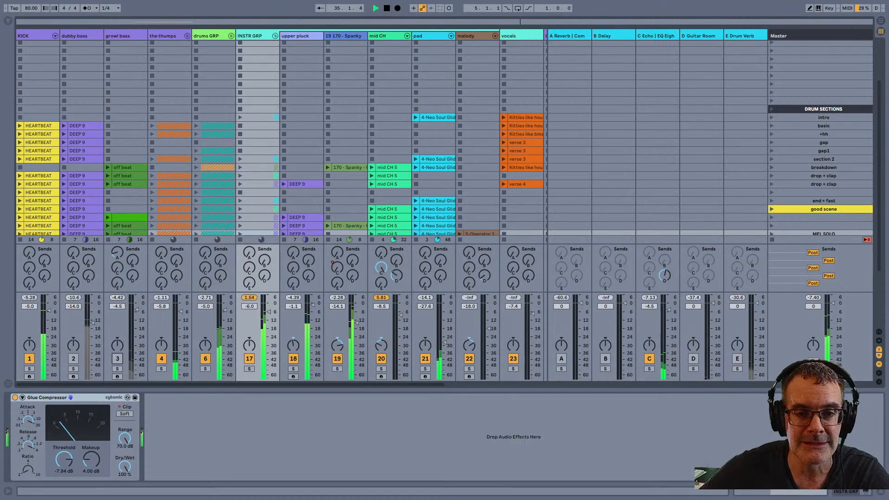
scroll(445, 139, down, 4)
click(304, 164)
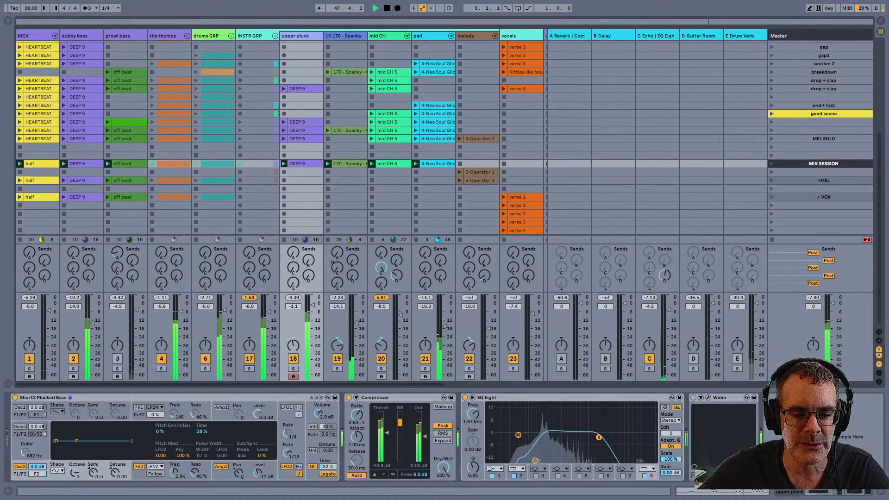
Step: Solo the INSTR GRP, go through its tracks from the upper pluck to the pad, and end the solo
click(249, 369)
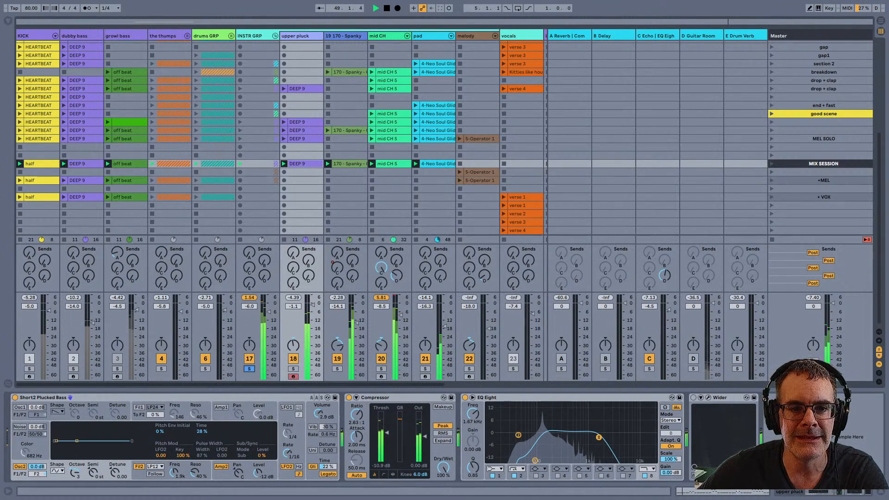
key(Right)
key(Right)
key(Right)
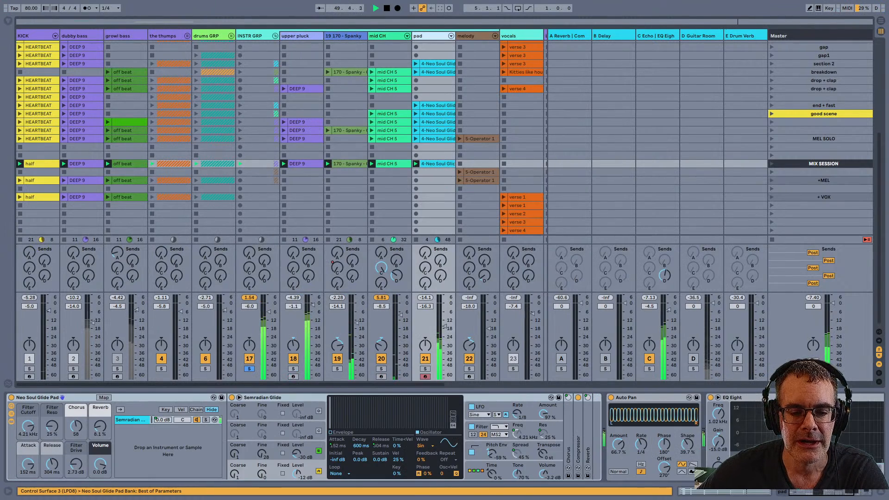
click(249, 369)
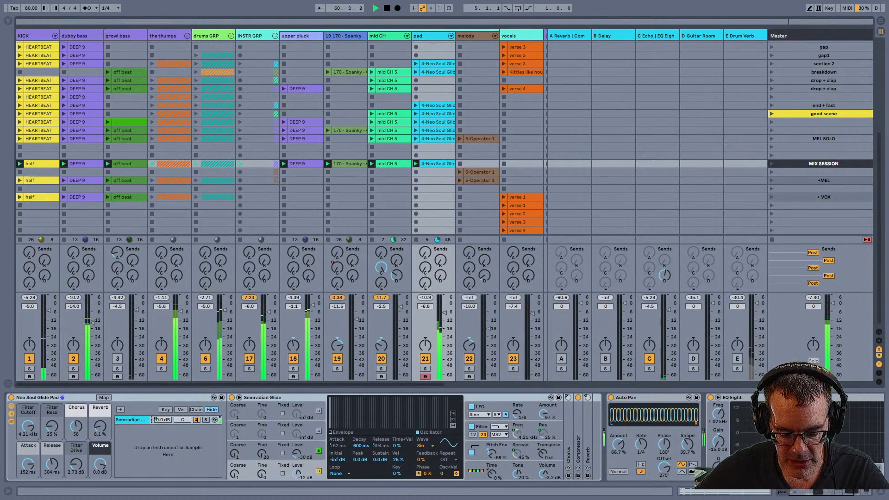
Step: Collapse the INSTR GRP and turn on Soft clipping in its Glue Compressor while listening to the group soloed
click(250, 35)
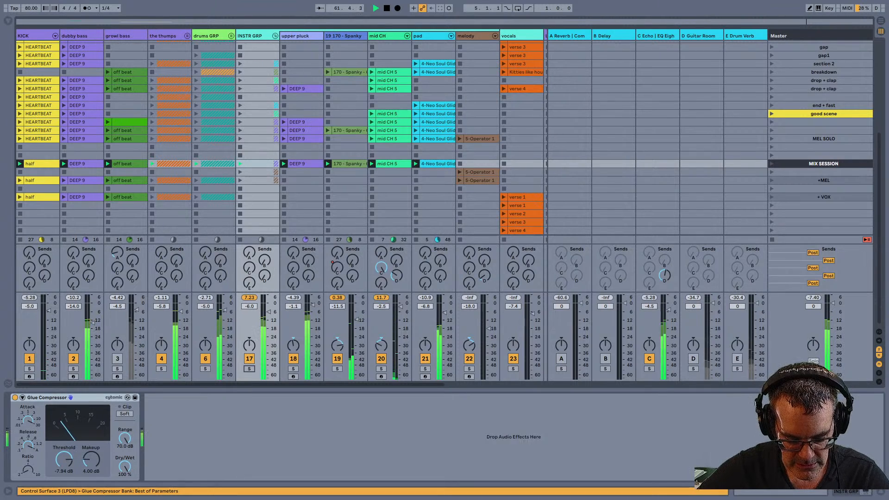
click(275, 35)
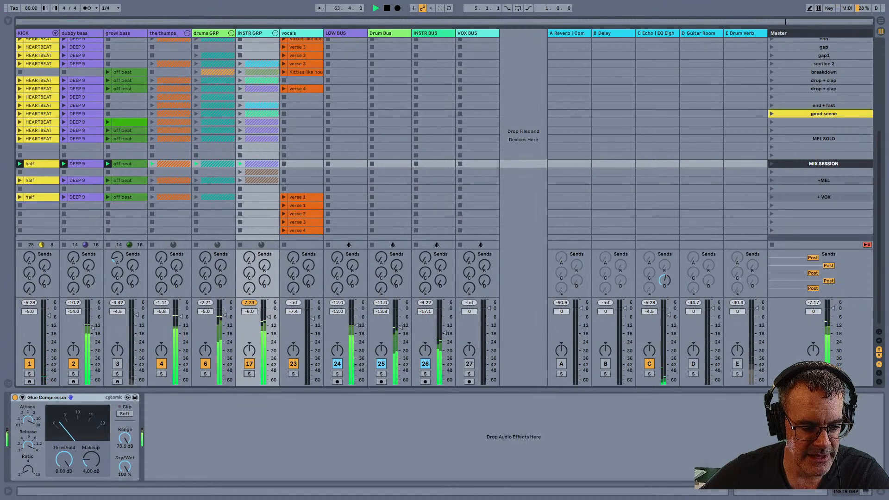
key(s)
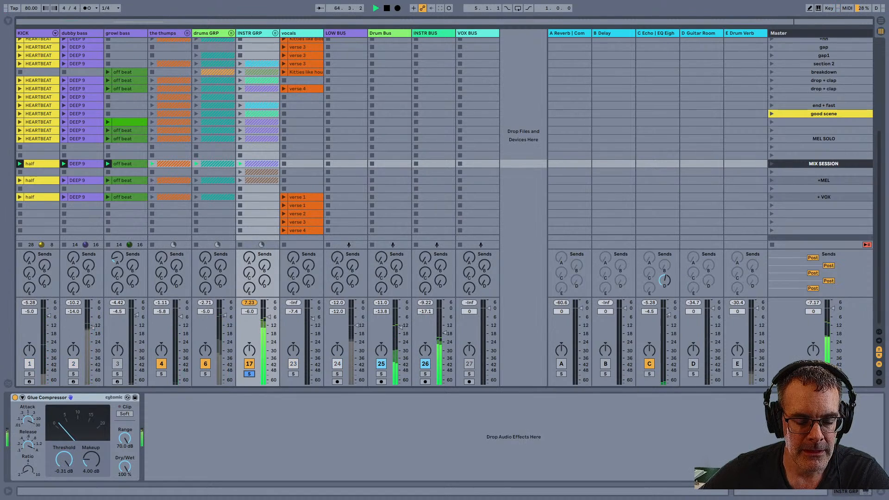
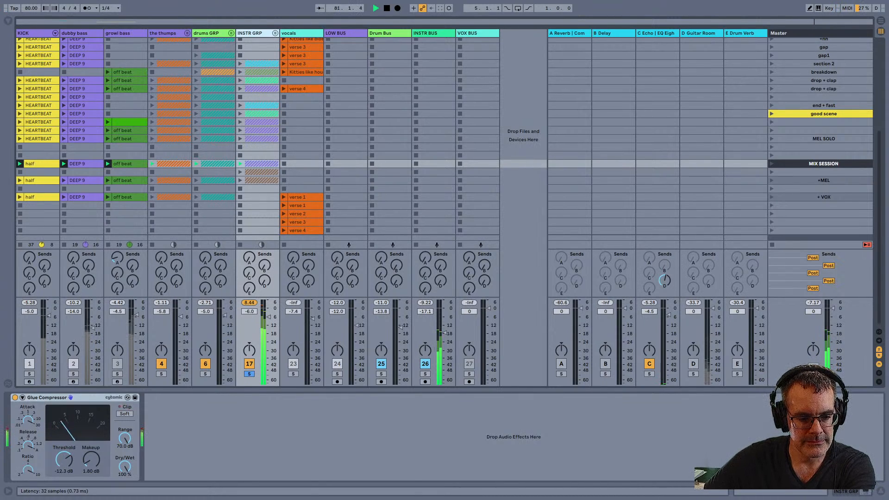
click(124, 413)
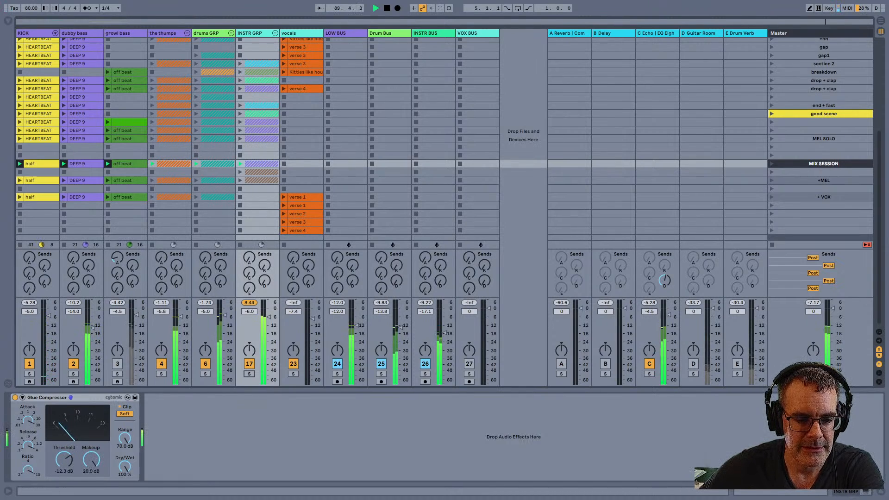
click(249, 374)
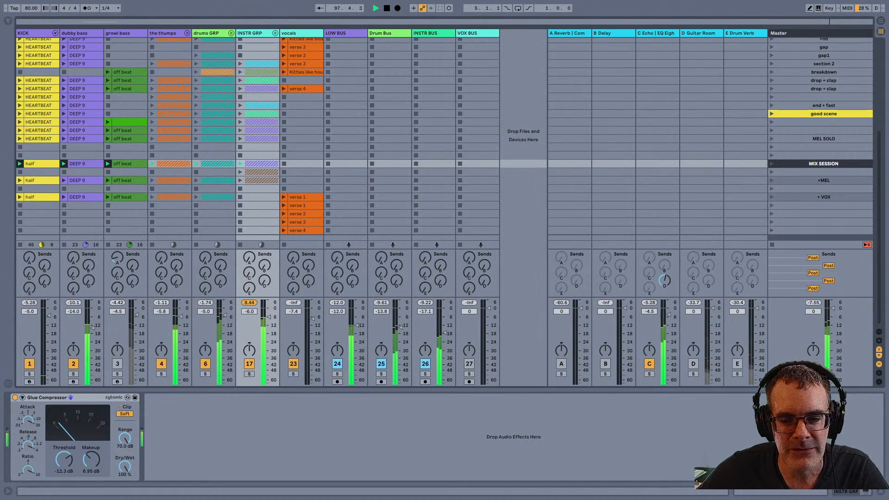
Step: Activate the A, B and E return tracks and launch the vocals' verse 1 clip in the + VOX scene
click(737, 363)
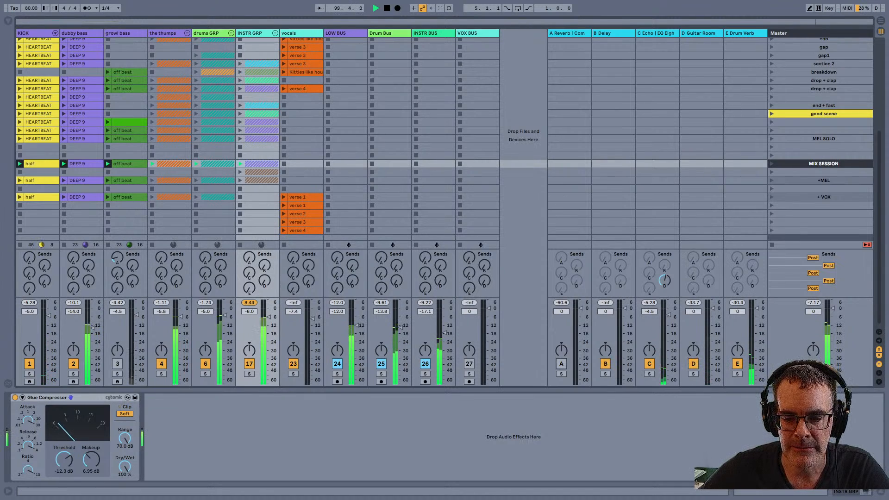
click(561, 364)
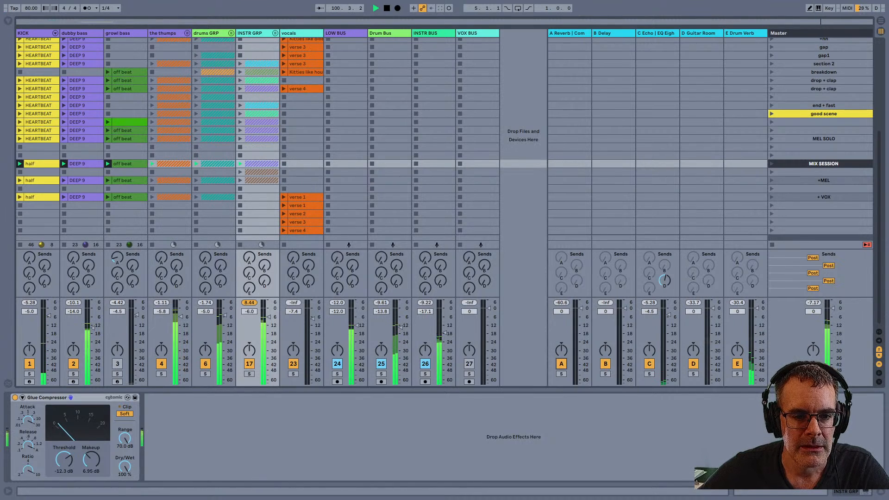
click(283, 198)
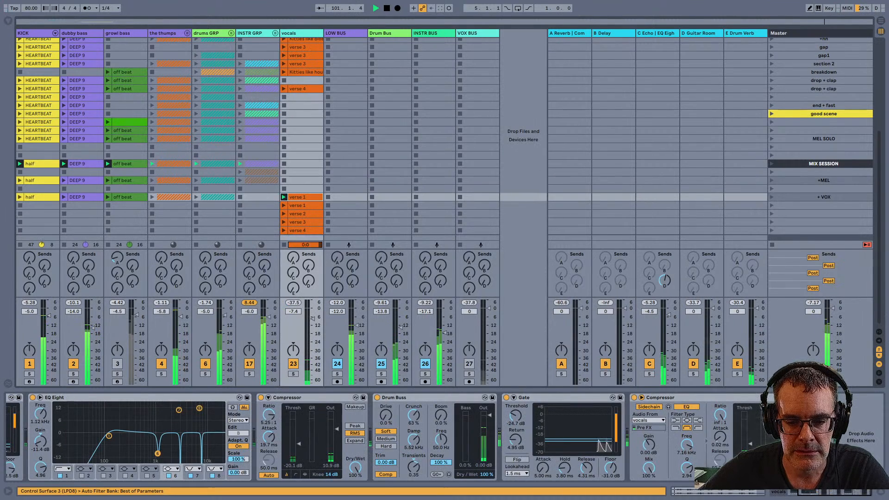
Step: Set the VOX BUS volume to -1.5 dB and briefly audition the vocals soloed
mouse_move(489, 309)
mouse_down()
mouse_move(488, 349)
mouse_move(489, 314)
mouse_up()
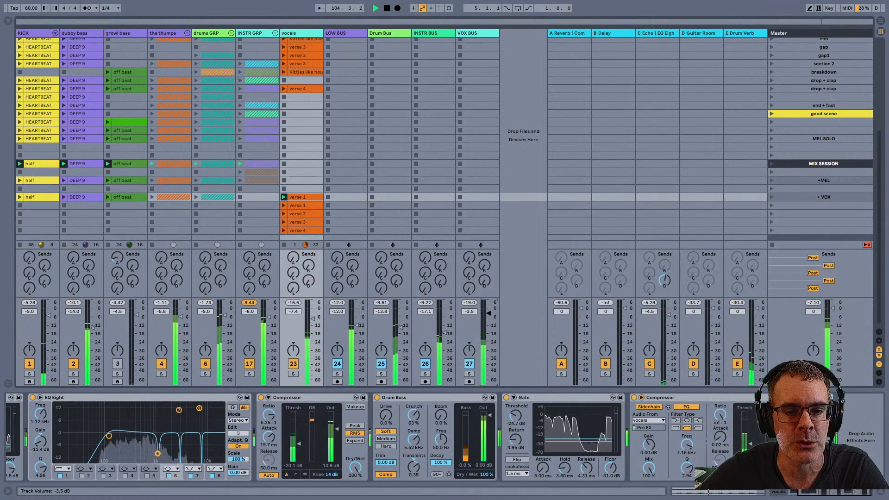
drag(489, 313, 488, 311)
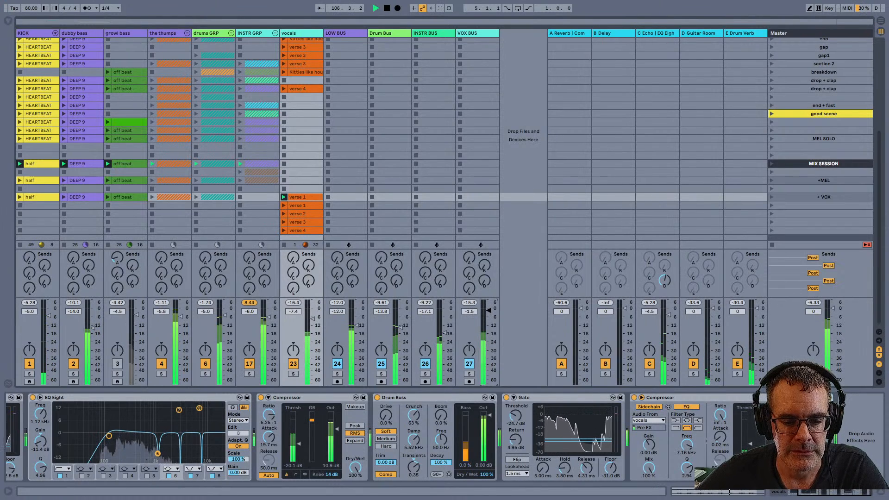
click(293, 374)
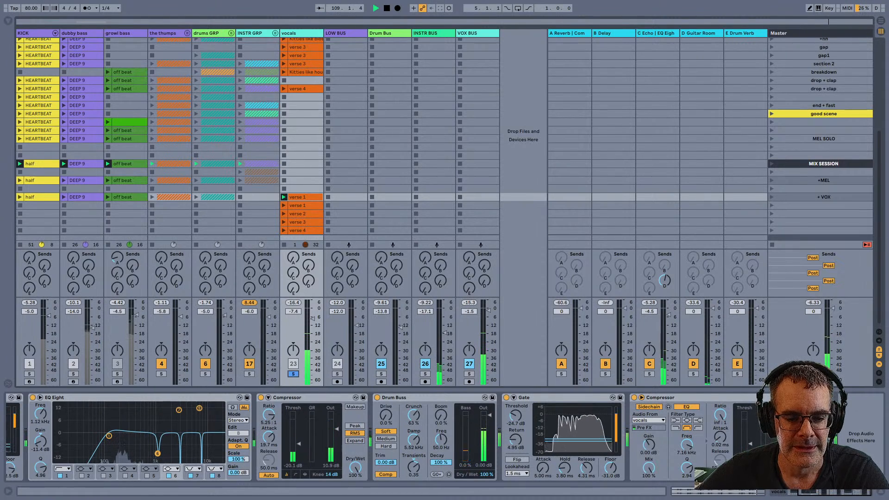
click(293, 373)
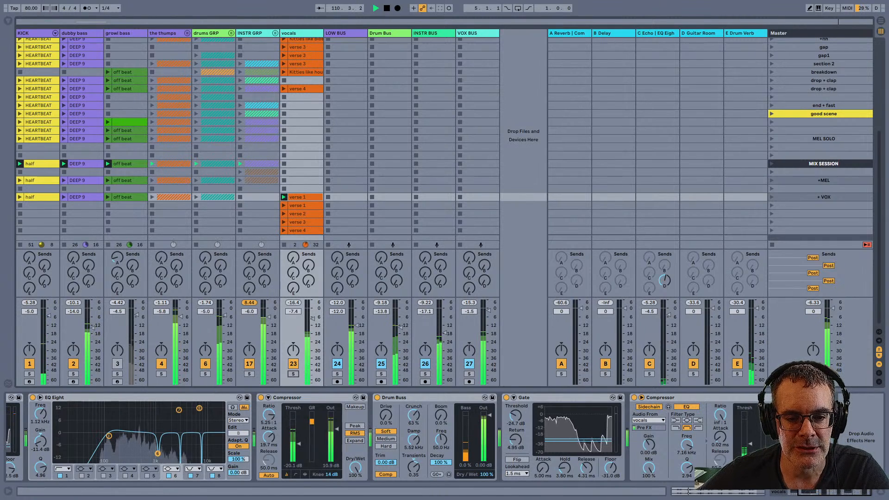
Step: Go through the vocals' device chain, from the first Gate through EQ Eight and the Compressor to the second Gate
click(304, 189)
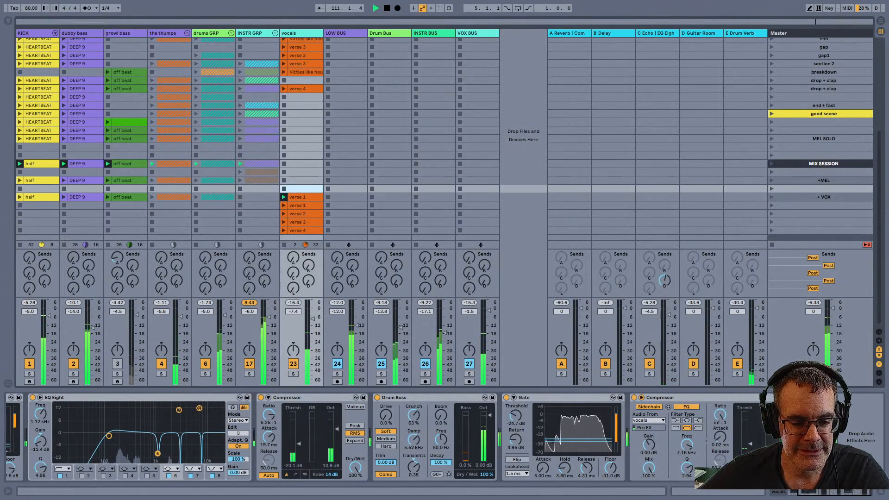
scroll(398, 438, left, 3)
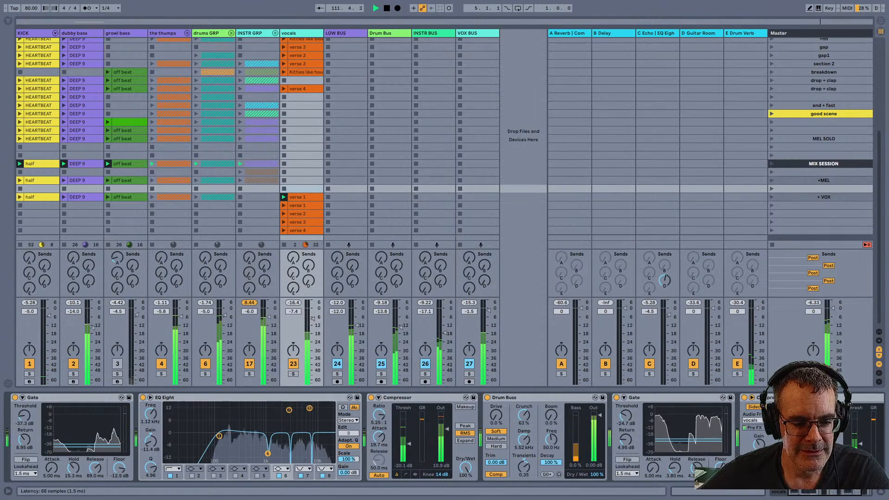
click(70, 398)
click(250, 397)
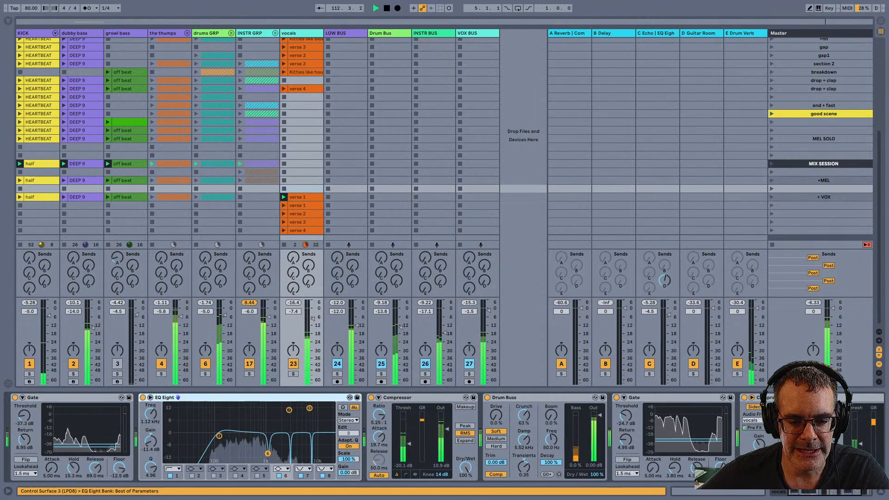
click(416, 398)
scroll(417, 397, right, 3)
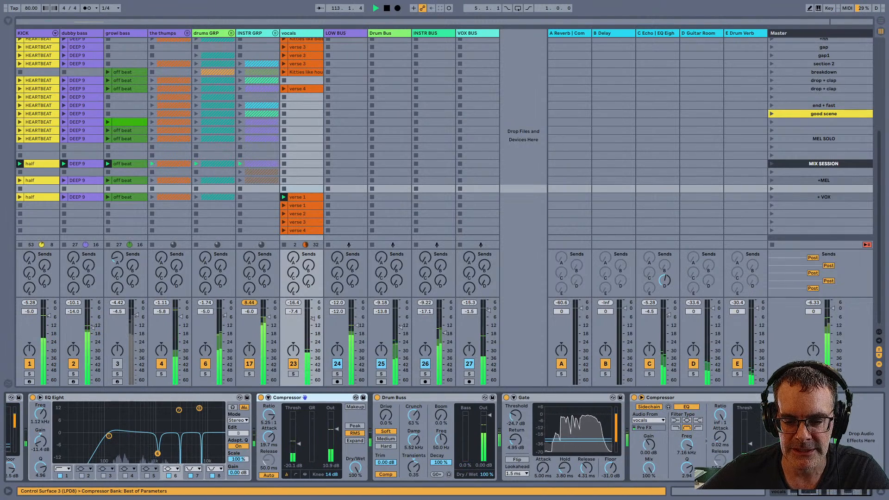
click(555, 398)
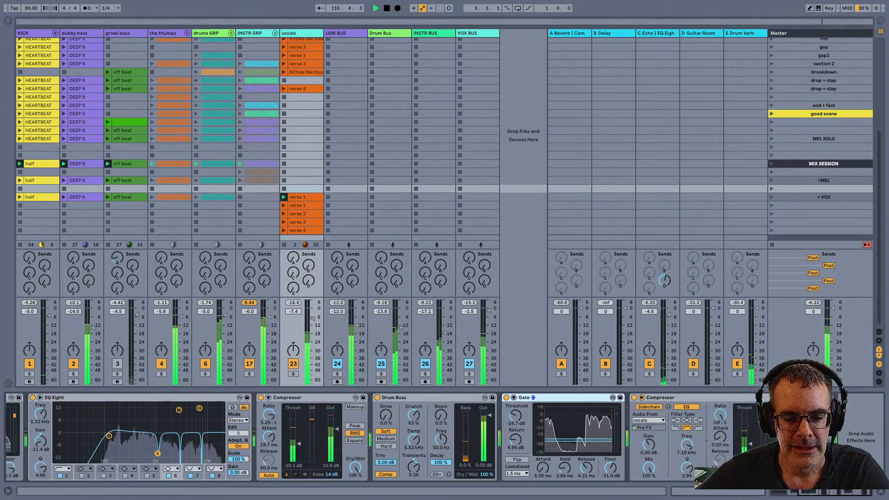
Step: Solo the vocals, audition them with the echo return, stop playback, and show the C Echo return's devices
click(293, 374)
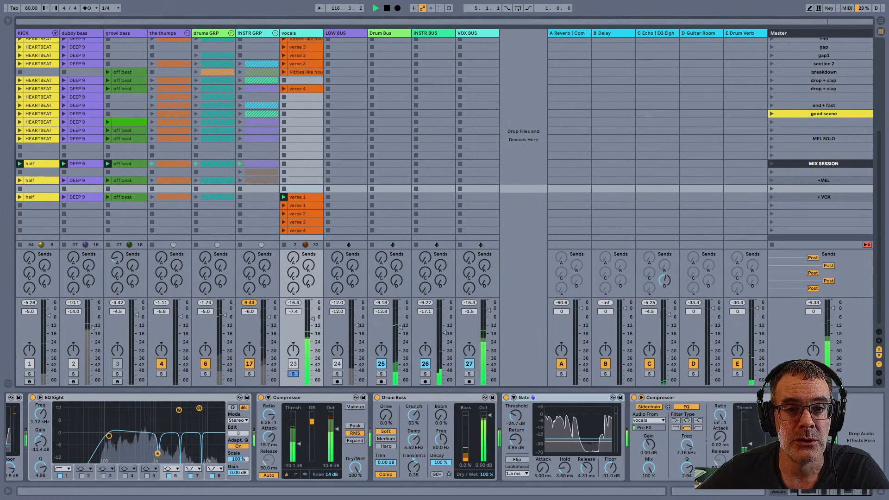
key(space)
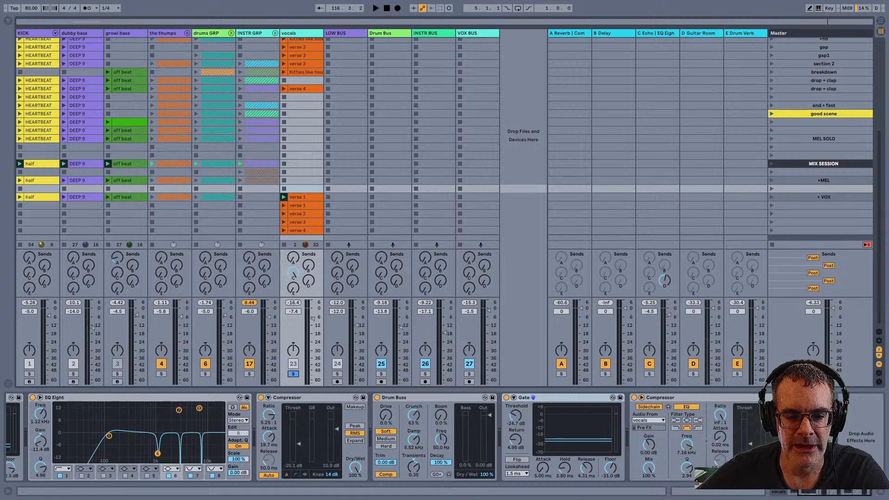
key(space)
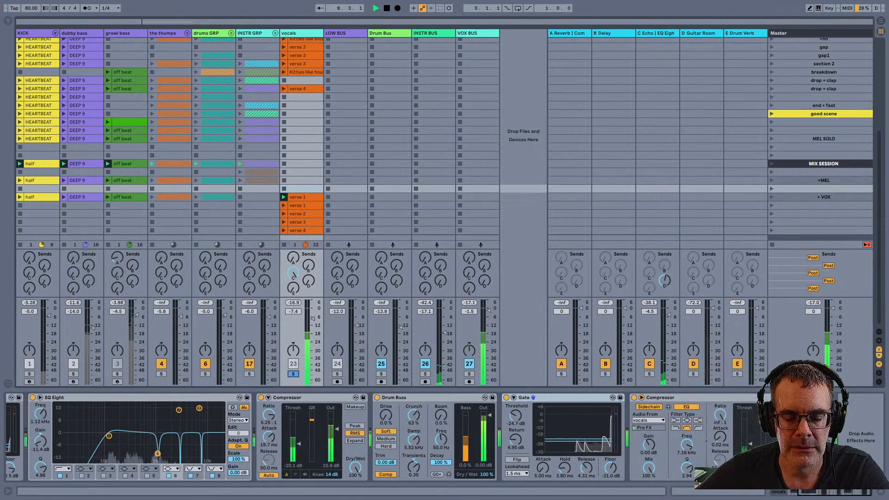
key(space)
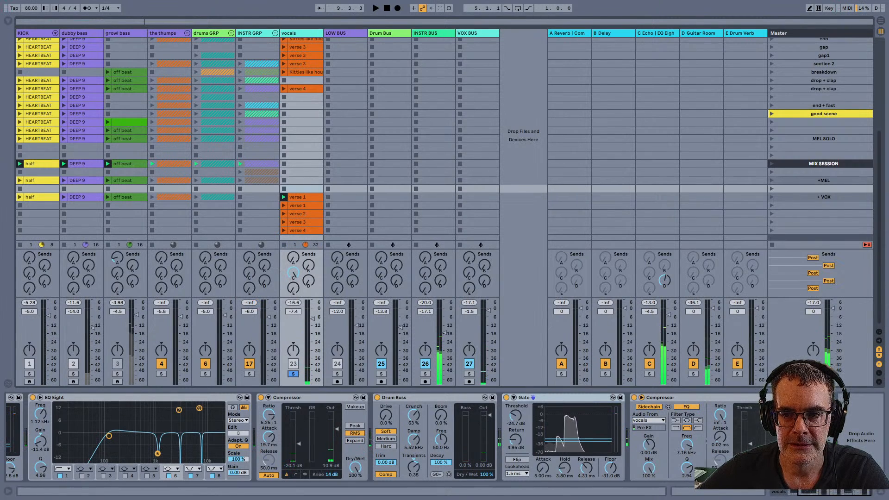
click(655, 34)
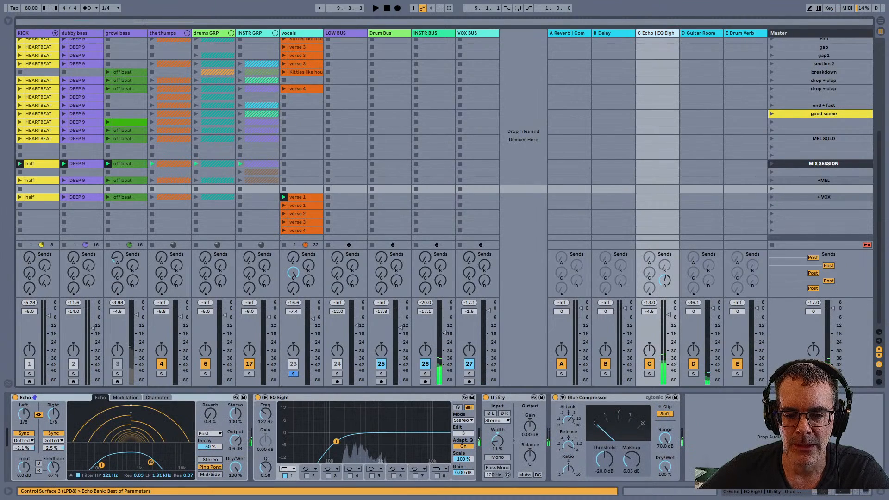
Step: Show the tracks' input and output routing, hide the return tracks, and unsolo the vocals
key(ctrl+alt+i)
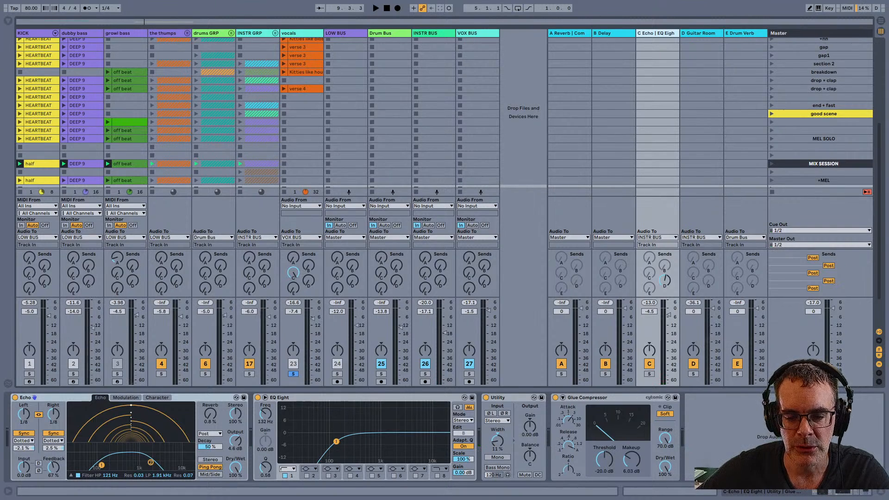
key(ctrl+alt+r)
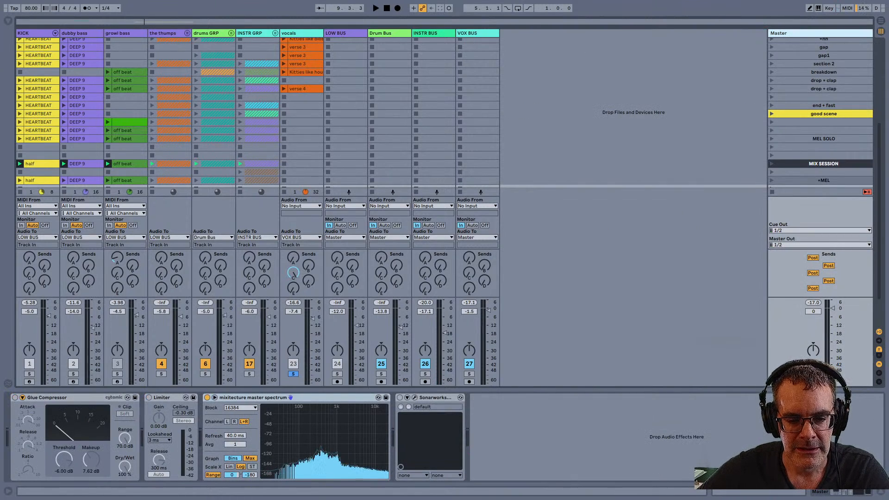
click(293, 374)
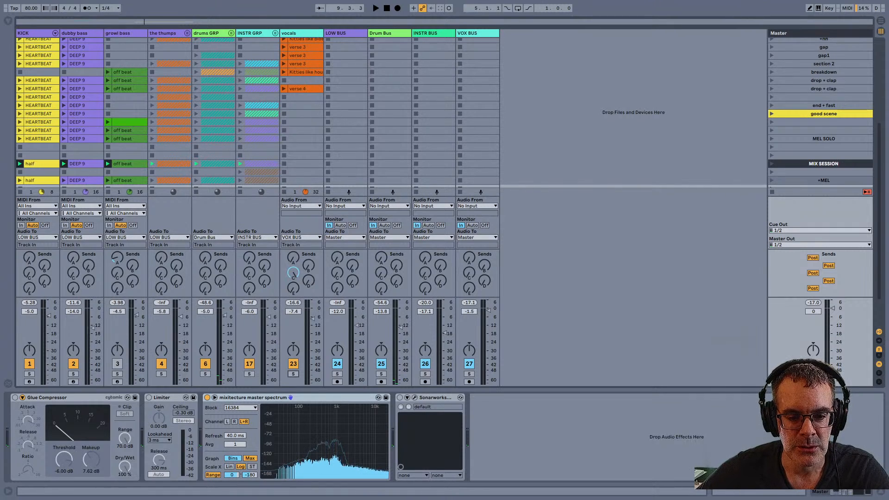
Step: Audition the full mix with the vocals toggled off and on, set the vocals volume to -4.8 dB, and stop playback
key(space)
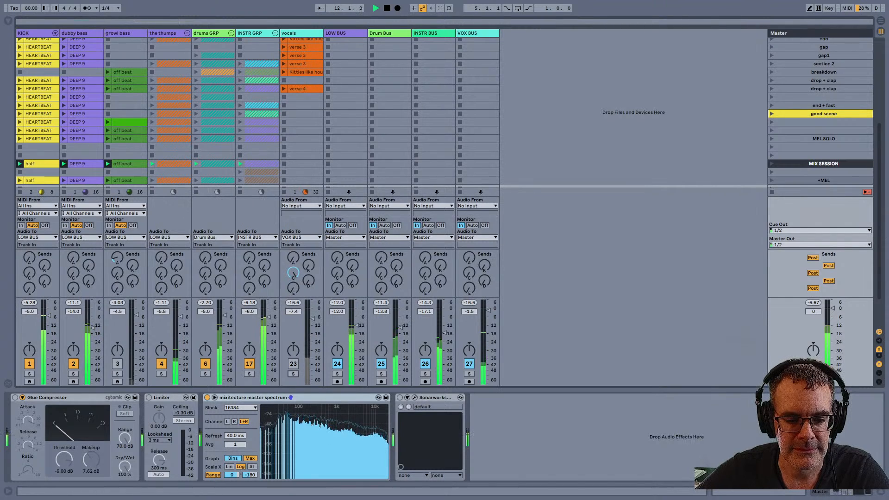
key(F7)
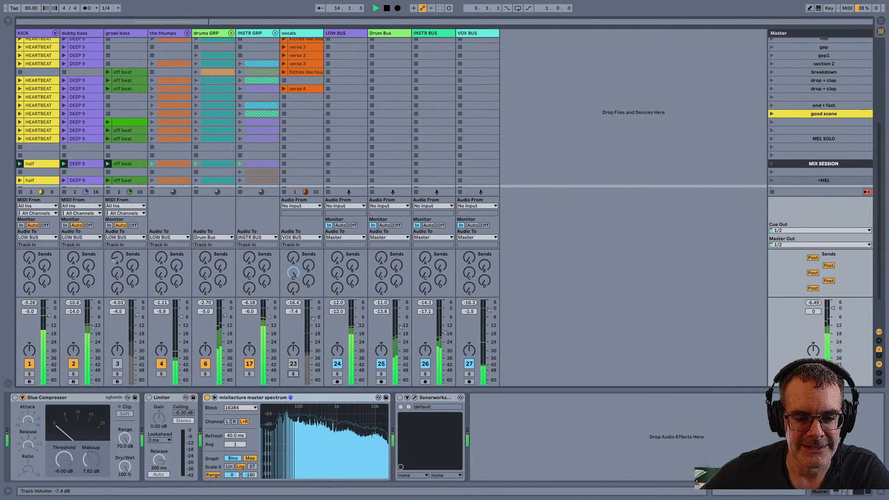
drag(313, 319, 313, 314)
click(293, 364)
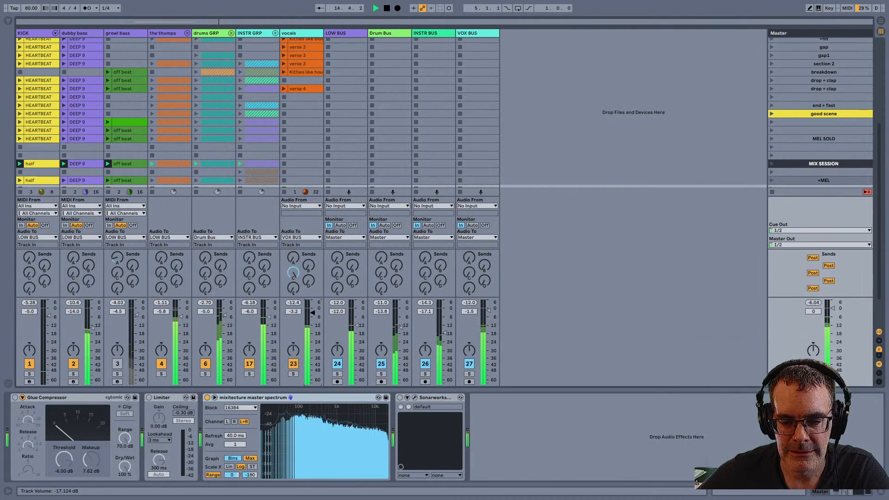
key(F7)
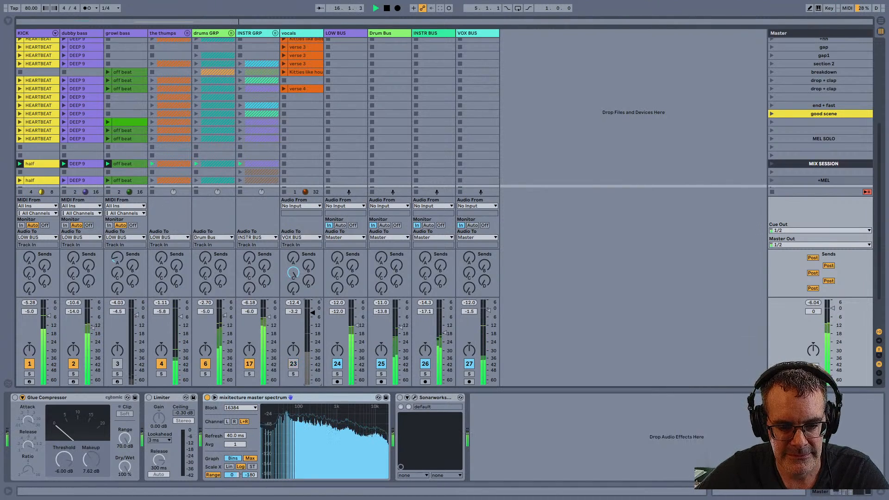
click(293, 311)
text(1)
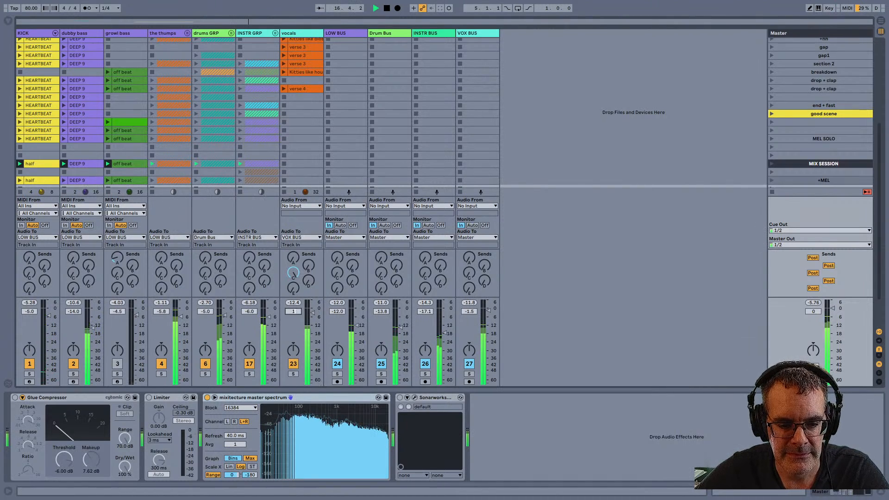
key(Escape)
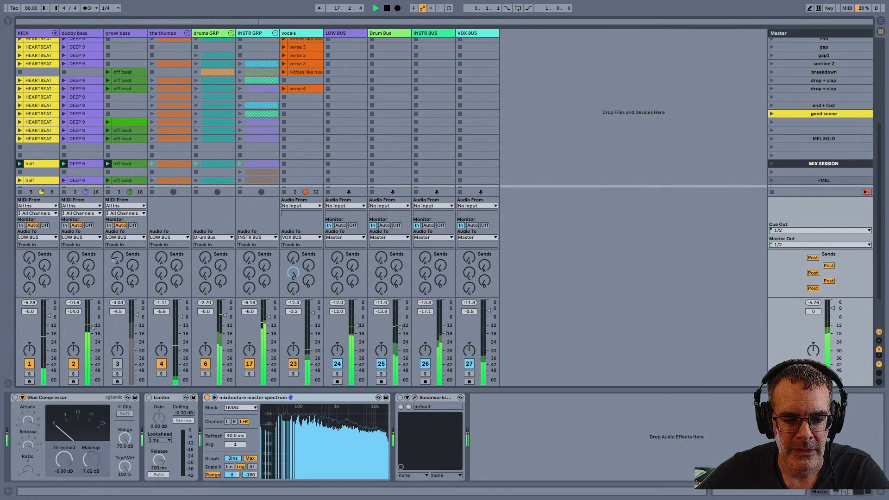
drag(313, 313, 313, 316)
key(space)
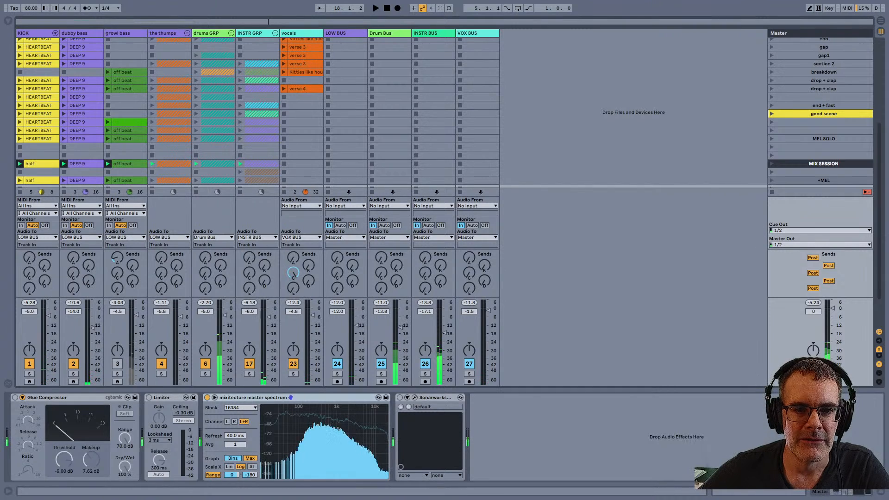
Step: Compare the vocals track's device chain with the EQ Eight on the VOX BUS
click(296, 33)
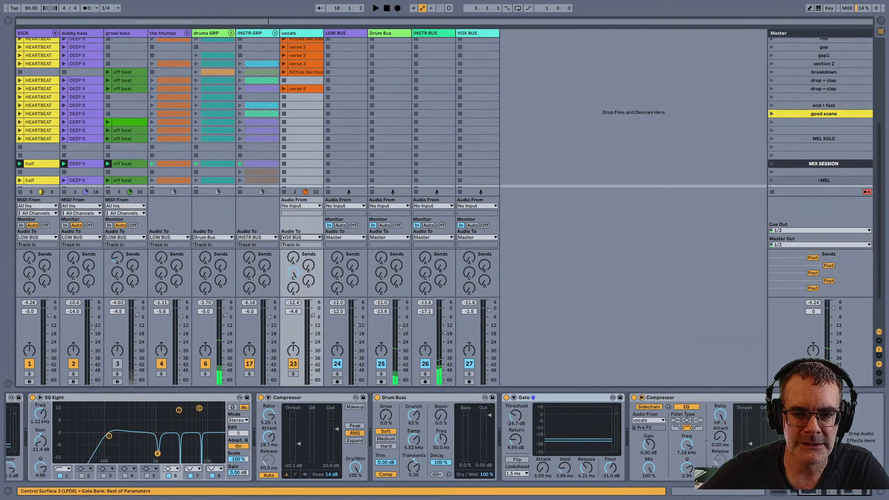
click(477, 33)
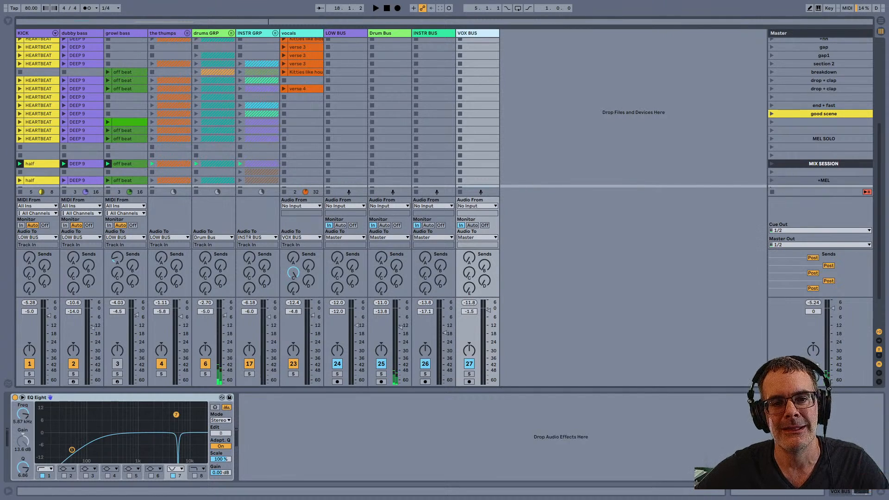
click(301, 33)
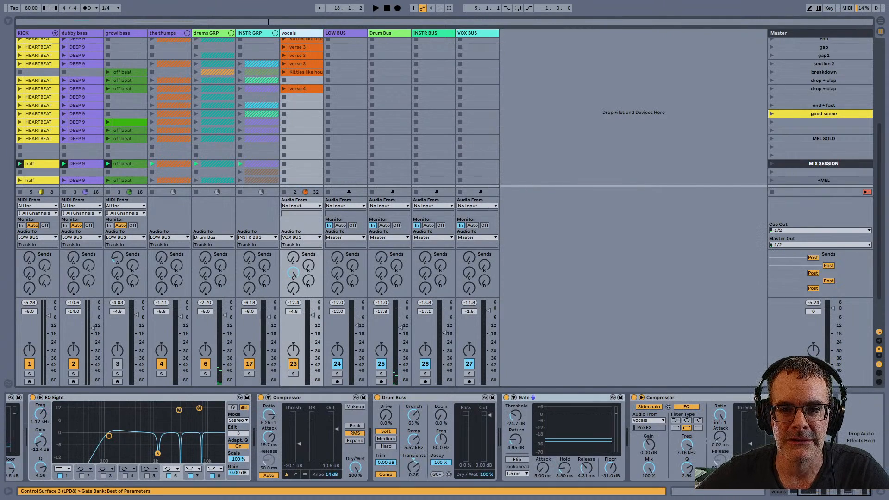
click(477, 33)
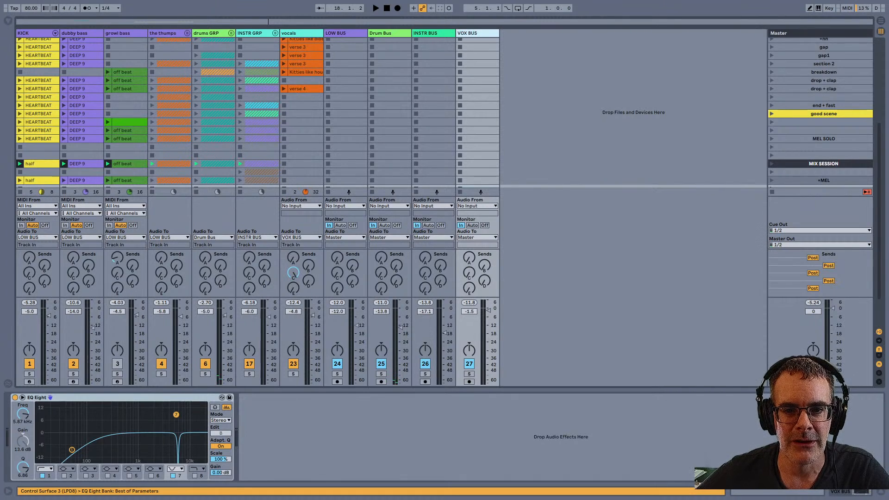
Step: Examine the devices on the LOW BUS, Drum Bus, INSTR BUS and VOX BUS, going through the buses in turn
click(433, 33)
click(345, 33)
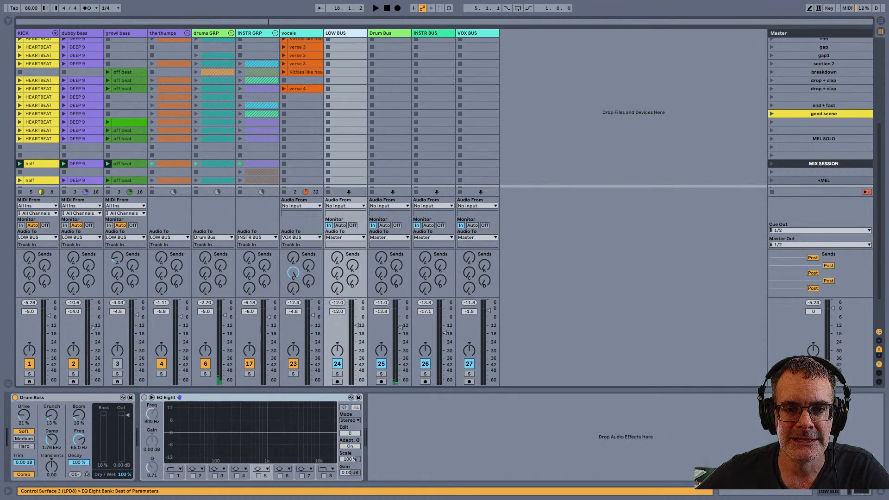
click(389, 33)
click(433, 34)
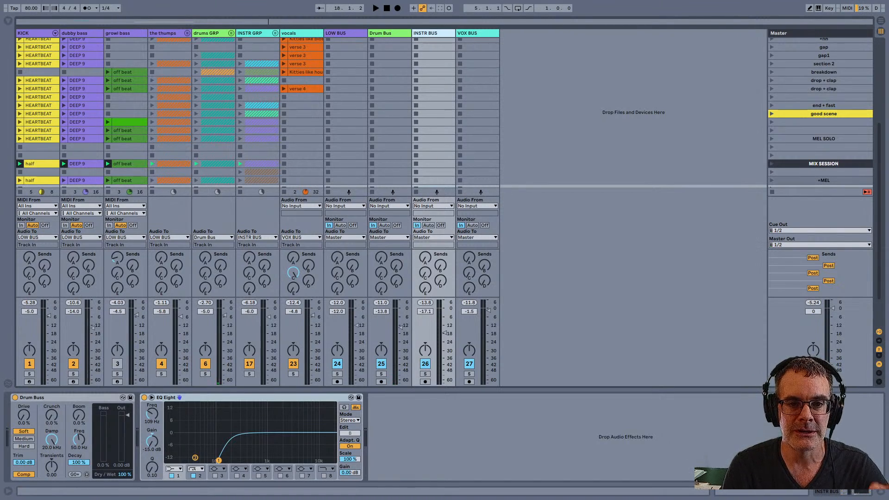
click(345, 33)
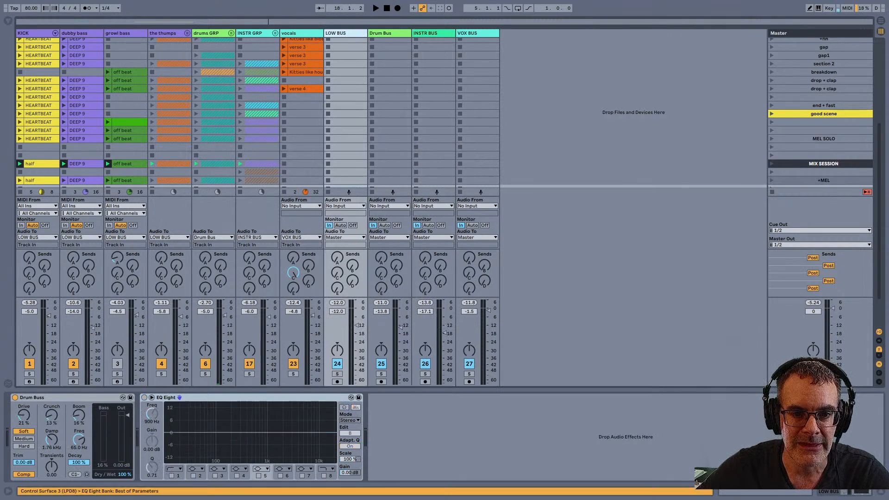
click(389, 34)
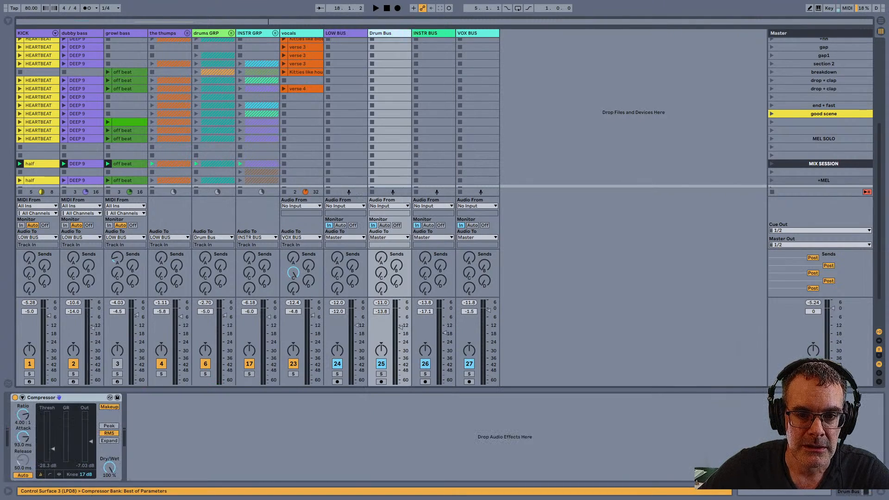
click(433, 33)
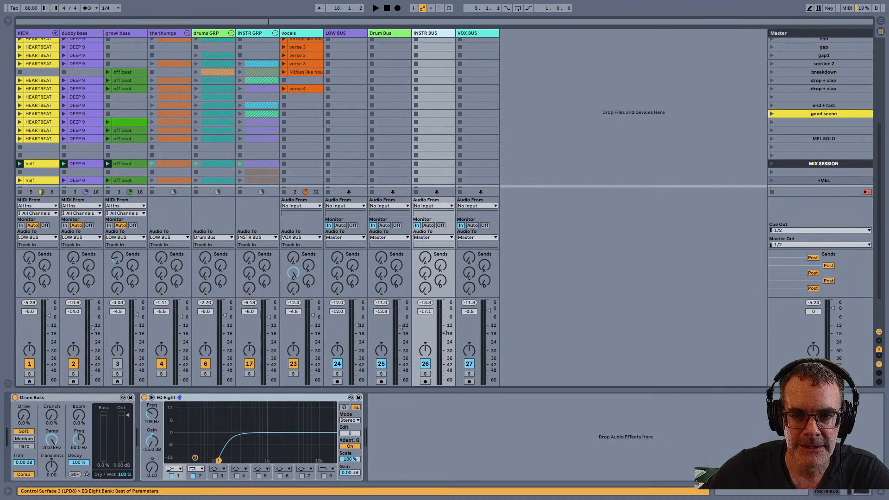
click(477, 34)
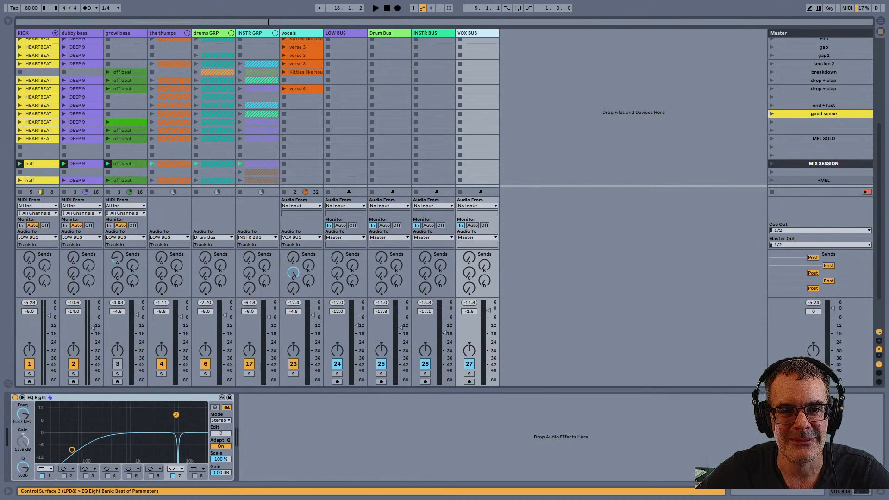
Step: Review the vocals' device chain again, followed by the devices on the VOX BUS and INSTR BUS, ending on the VOX BUS
click(298, 33)
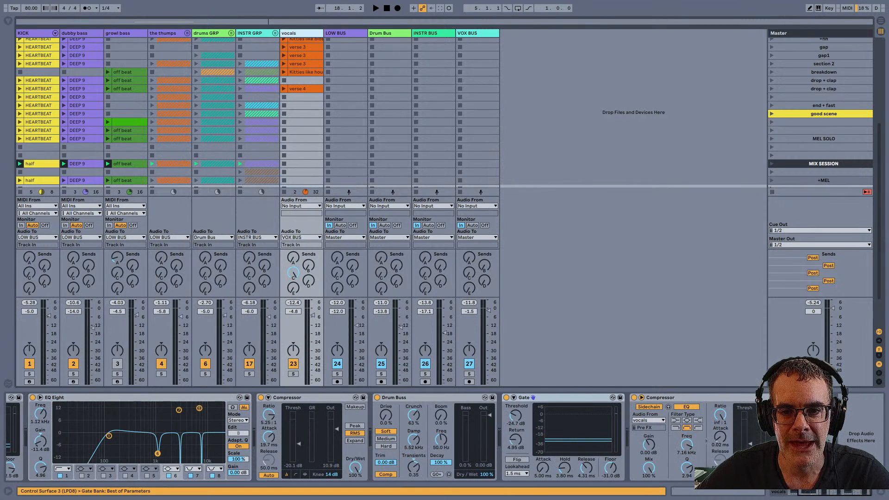
click(476, 33)
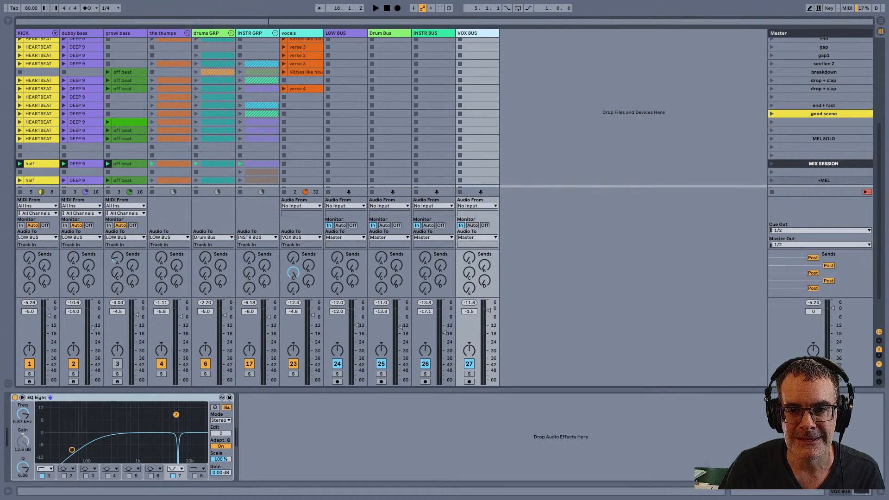
click(425, 33)
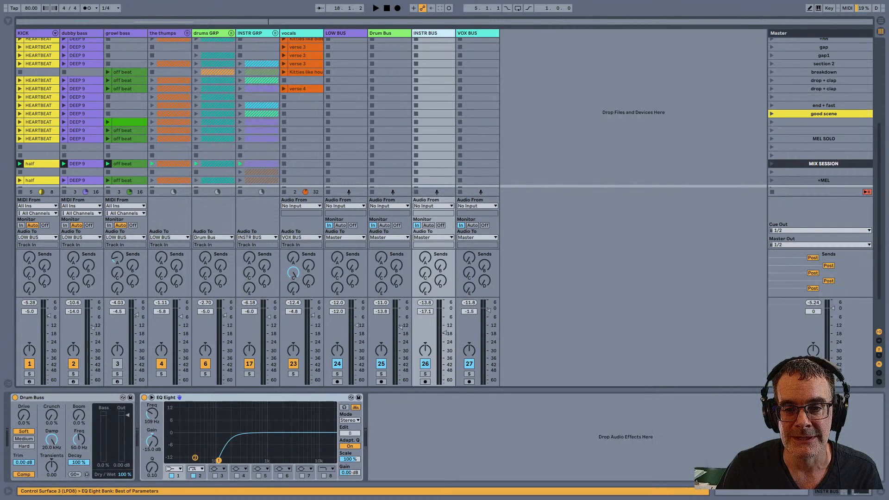
click(470, 34)
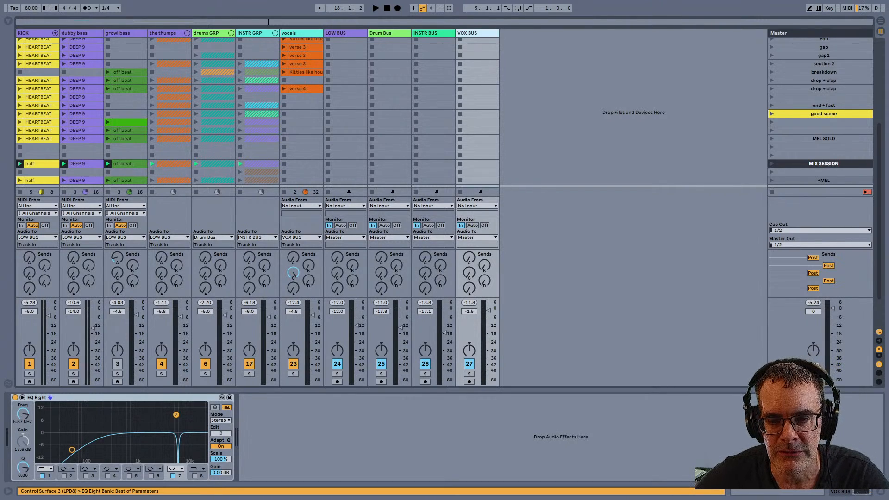
Step: Play the mix, switch the LOW BUS and VOX BUS back on, and enlarge the Master track's spectrum display
key(space)
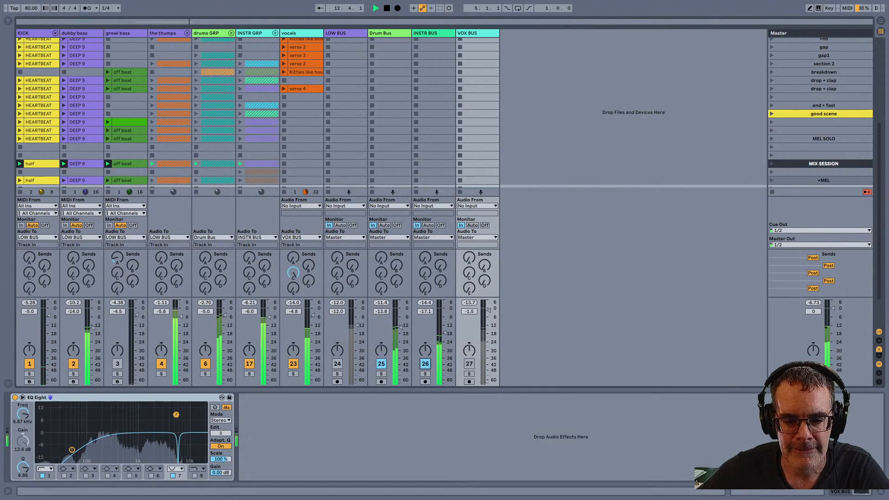
click(337, 364)
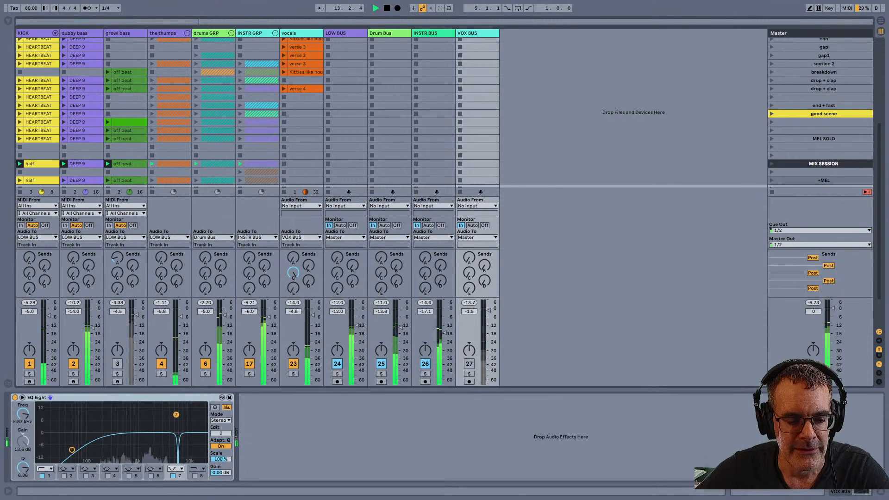
click(820, 33)
click(469, 364)
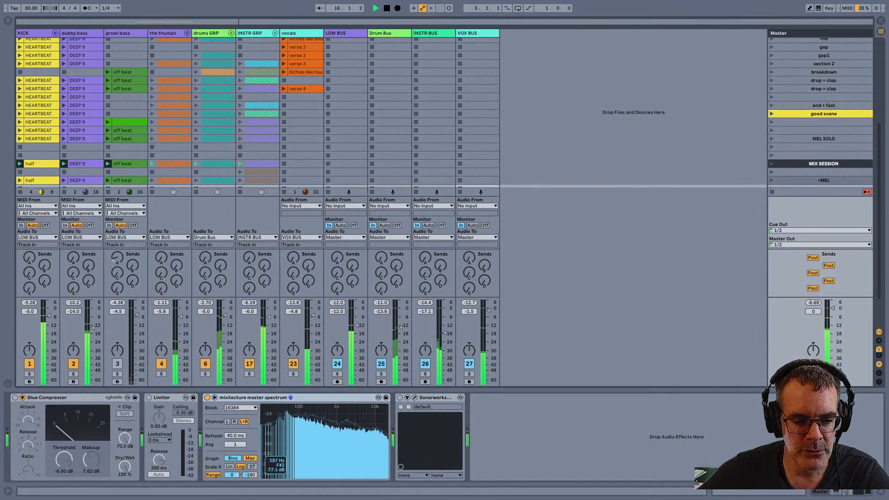
double_click(305, 435)
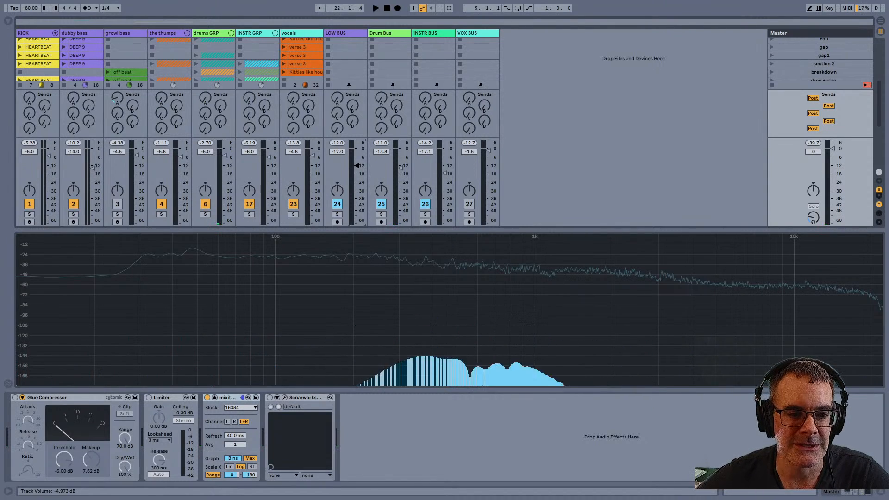
Step: Inspect the KICK devices and the dubby bass EQ Eight curve, and return to the Master track's Limiter
click(35, 33)
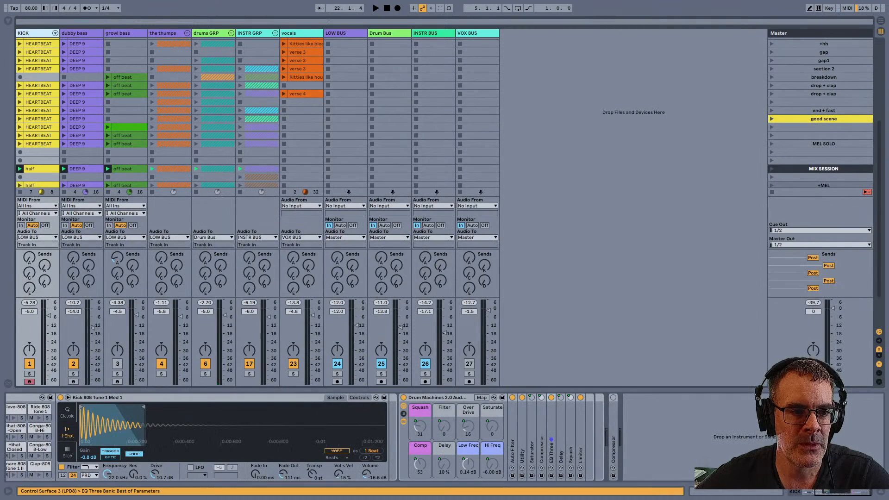
click(76, 34)
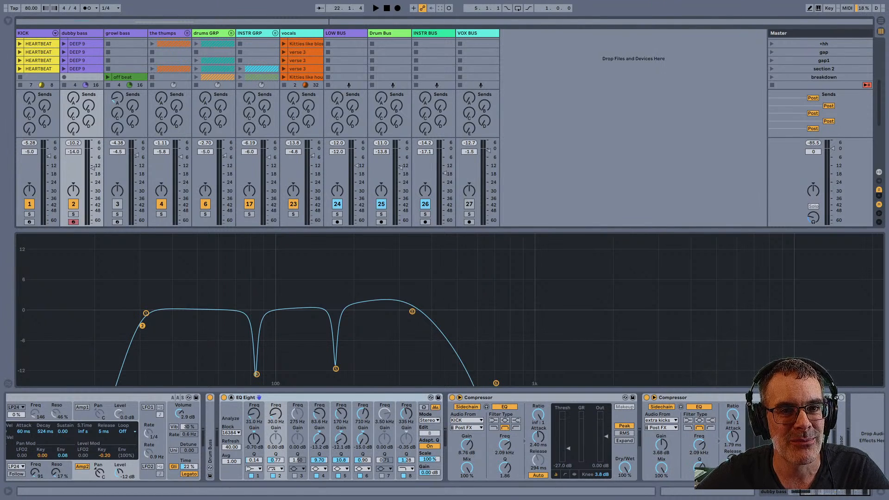
click(819, 34)
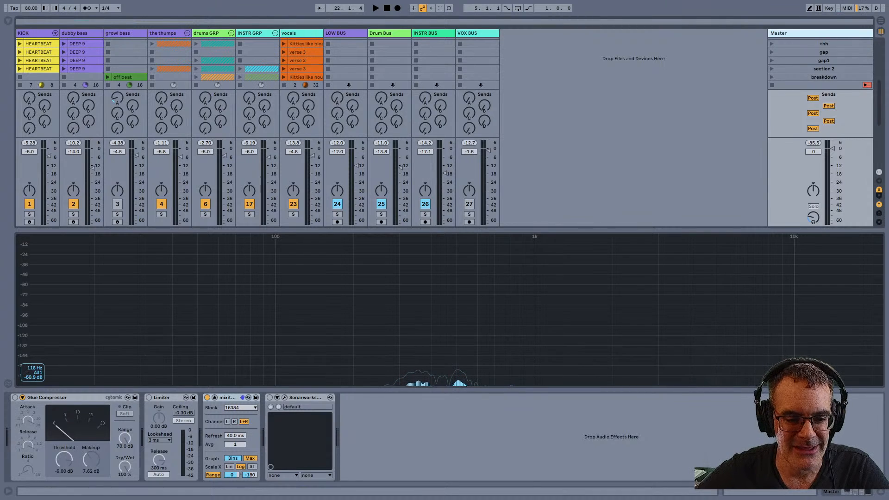
click(161, 398)
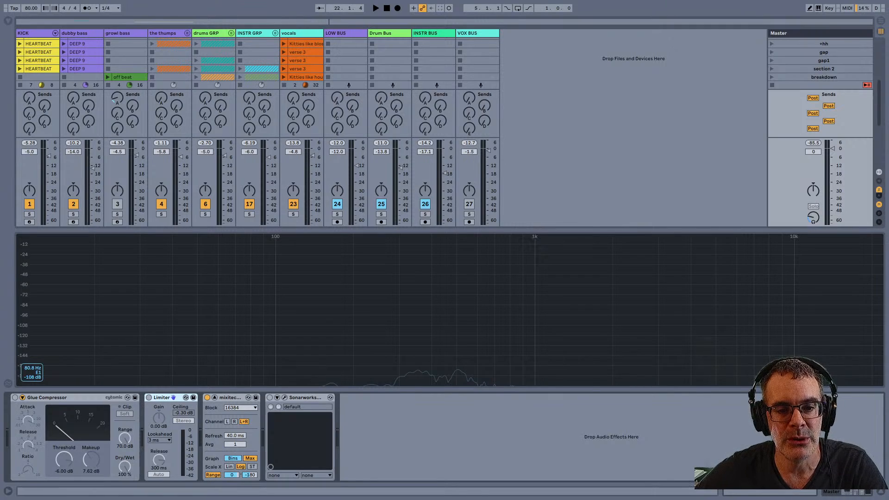
Step: Restart playback, unfold INSTR GRP to view its tracks and fold it again, and unfold drums GRP
key(space)
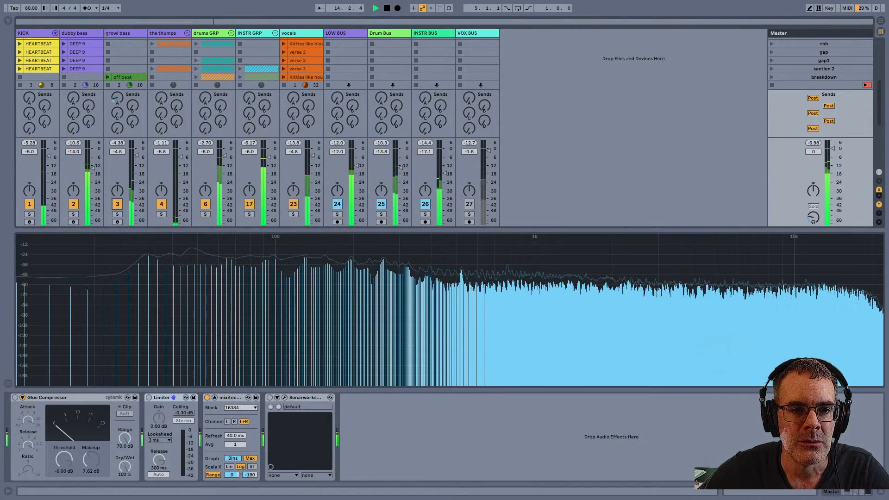
click(250, 33)
click(275, 33)
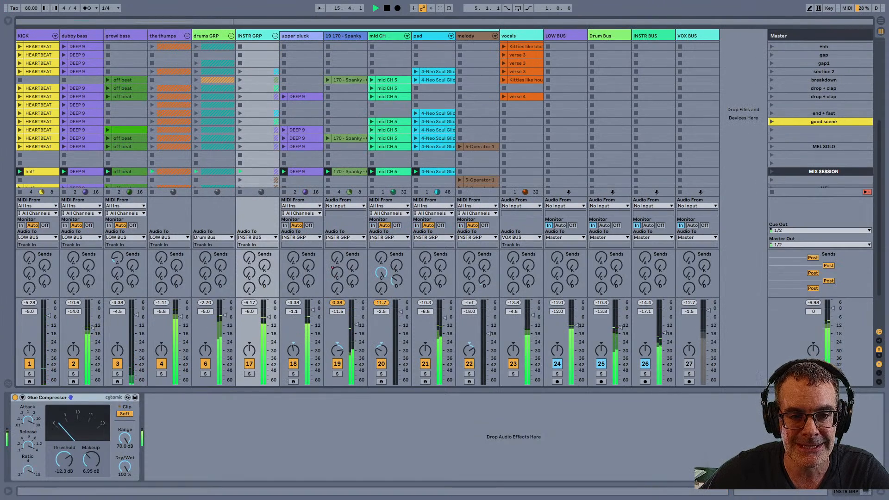
click(275, 36)
click(231, 36)
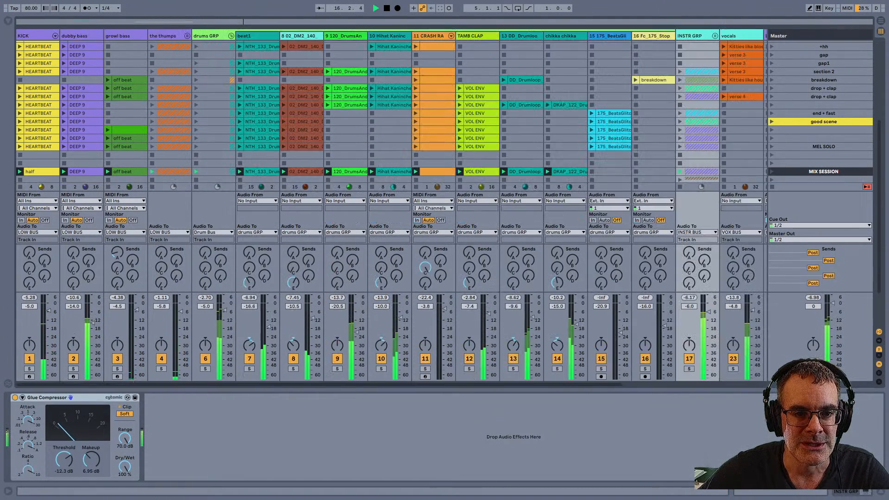
Step: Solo drums GRP and switch off its drum tracks one after another, from beat1 through track 16, while listening
click(214, 46)
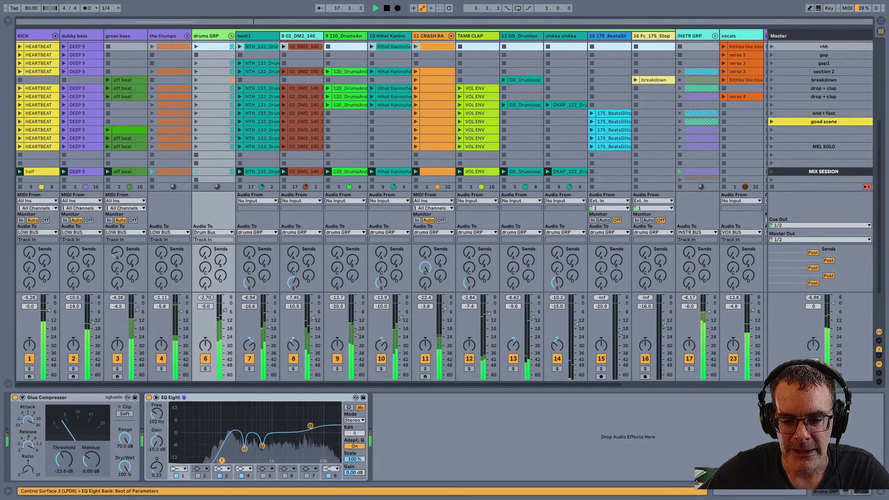
click(205, 369)
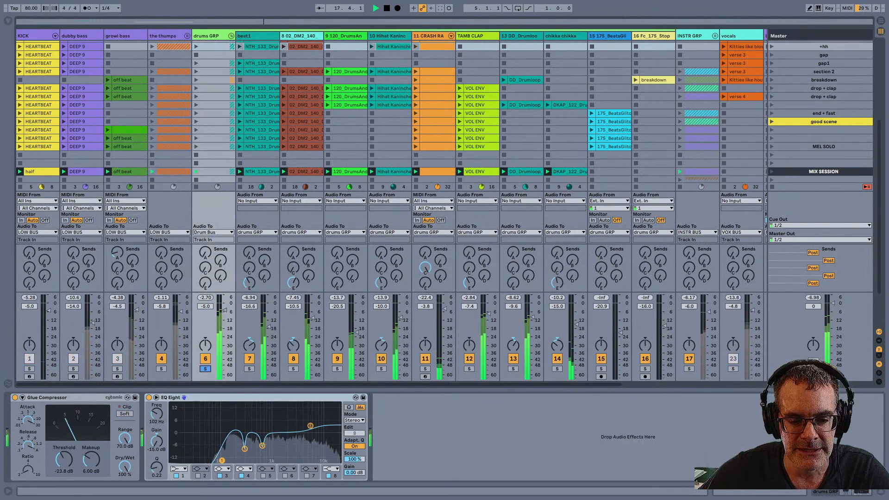
click(337, 359)
click(381, 359)
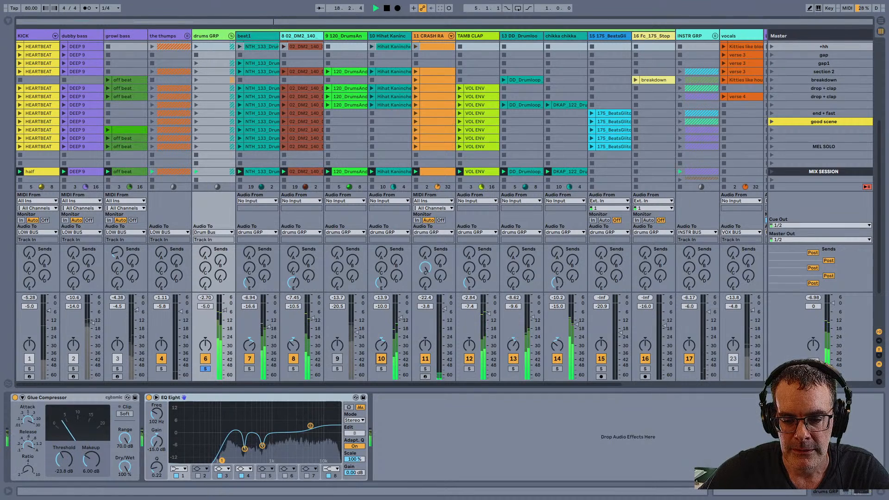
click(425, 359)
click(469, 359)
click(513, 359)
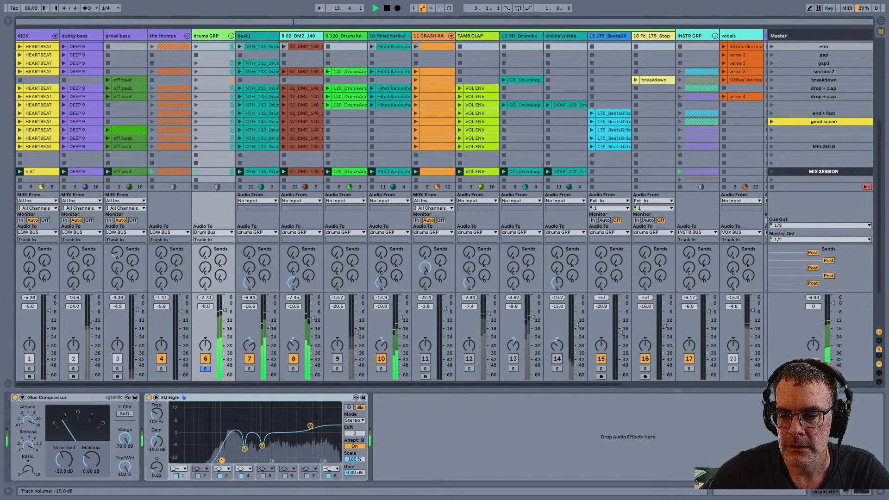
click(600, 359)
click(644, 359)
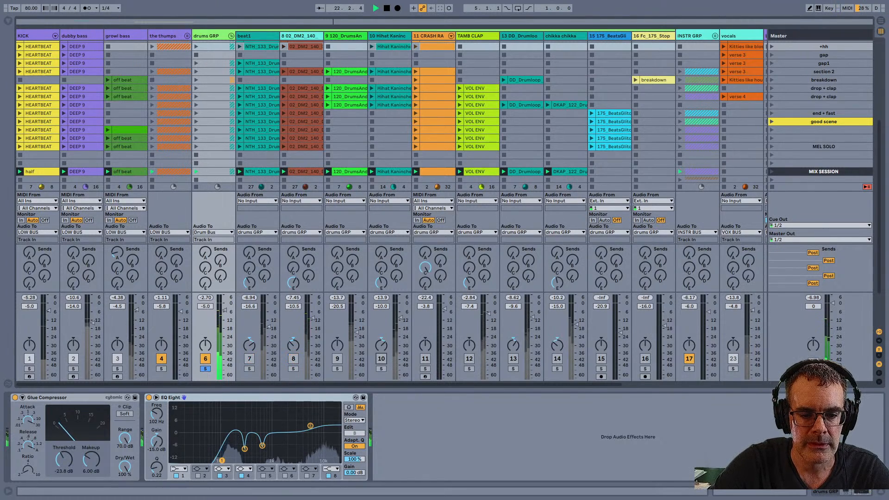
key(F7)
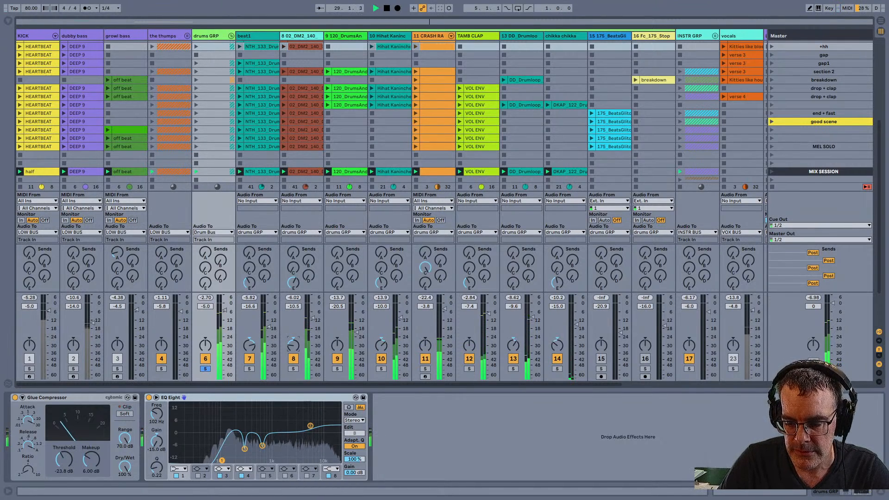
Step: Review the devices on drum tracks 8 and 9 and the Hihat track's EQ Eight and Delay
click(300, 36)
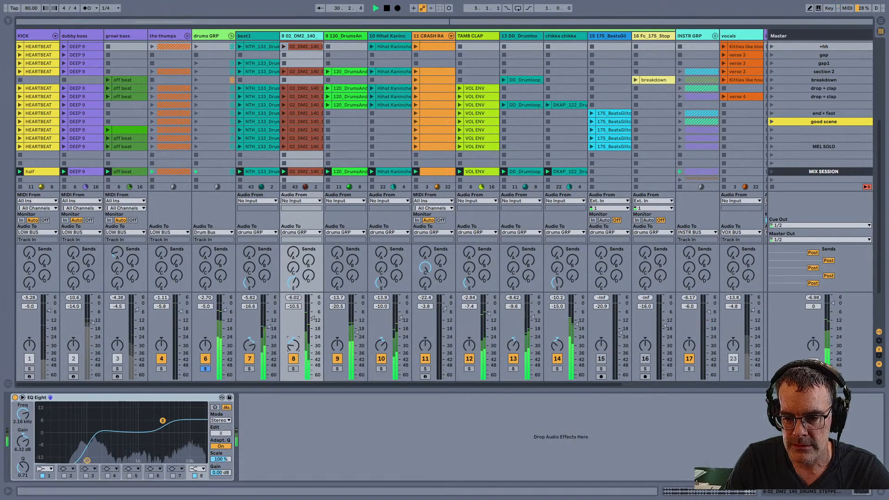
key(Right)
key(Right)
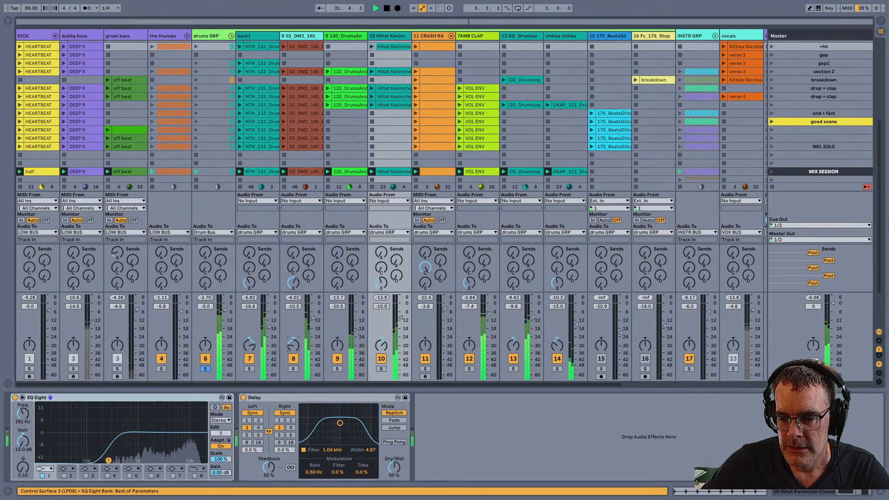
Step: Switch drum tracks 15 and 16 back on, and unsolo and fold drums GRP
click(601, 359)
click(645, 359)
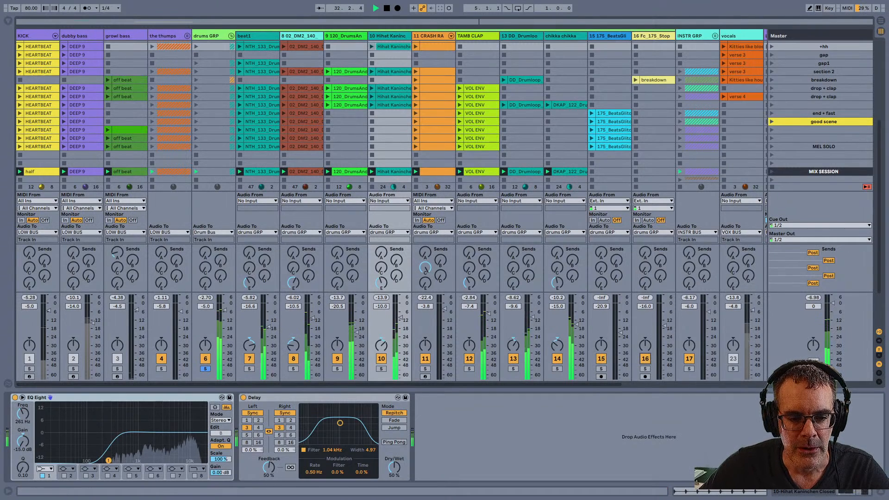
click(205, 369)
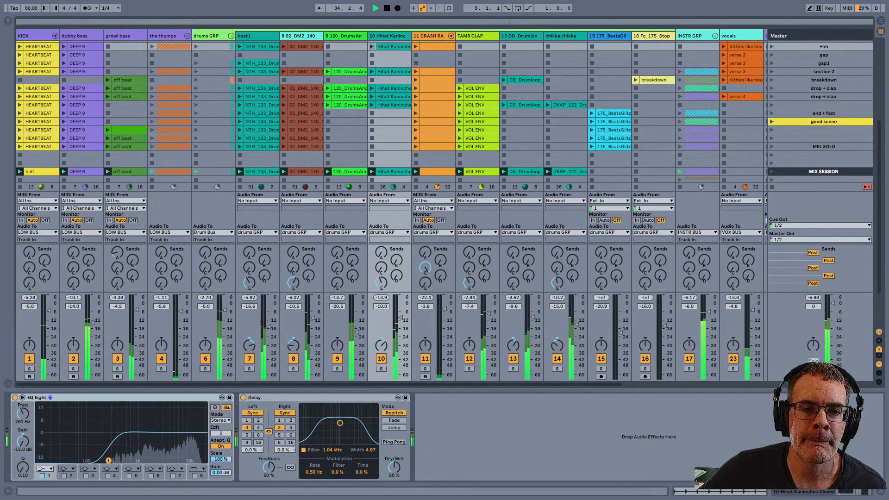
click(231, 36)
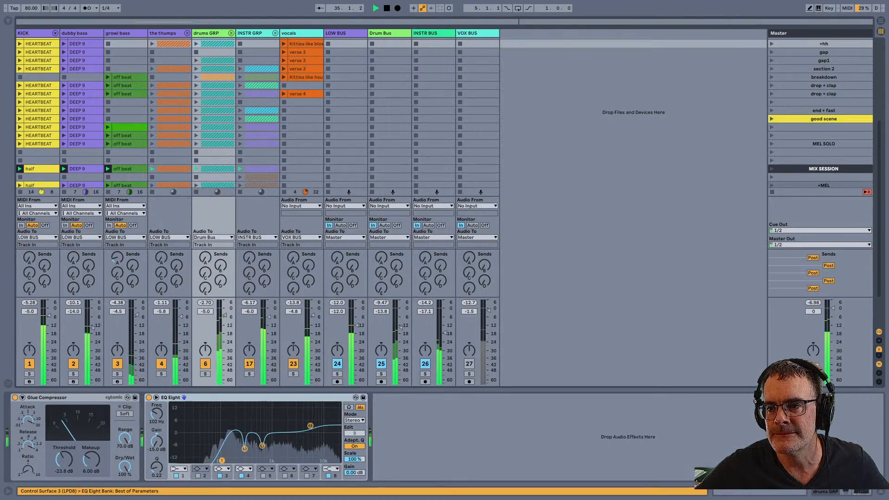
Step: Add a Utility audio effect after the Limiter on the Master track and set it to Mono
click(819, 33)
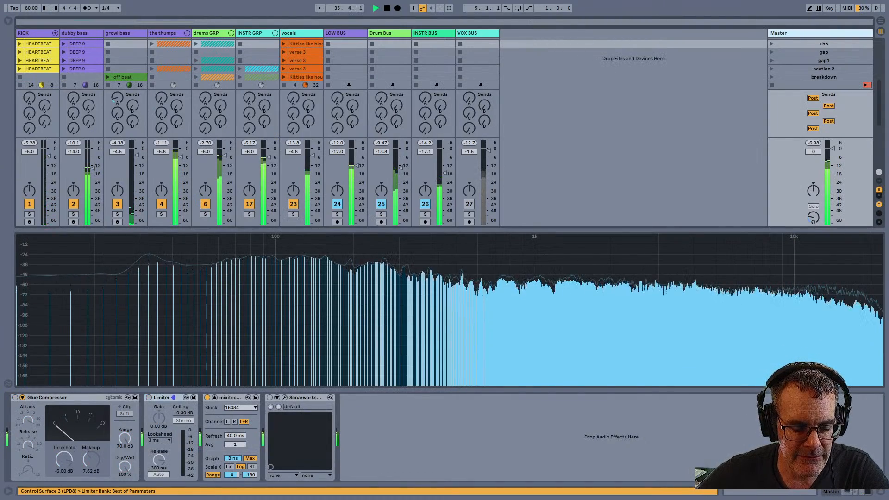
key(ctrl+alt+b)
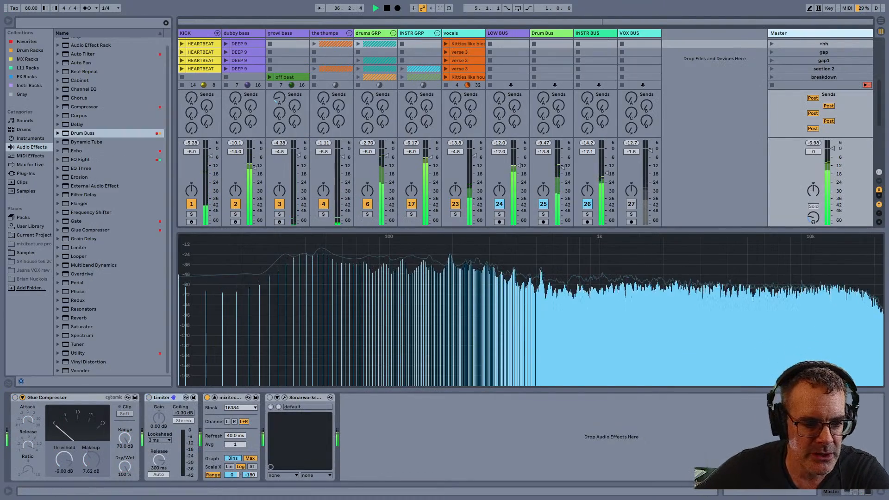
mouse_move(79, 355)
mouse_down()
mouse_move(222, 435)
mouse_move(261, 435)
mouse_move(204, 435)
mouse_up()
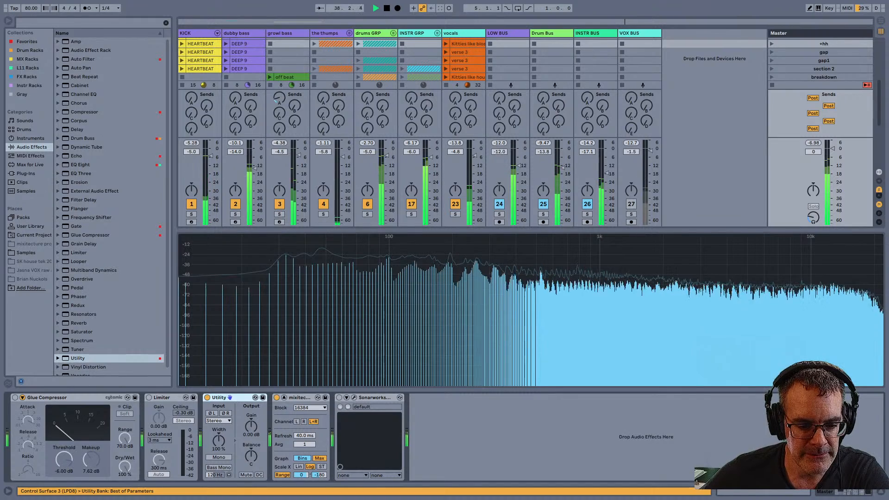
click(218, 457)
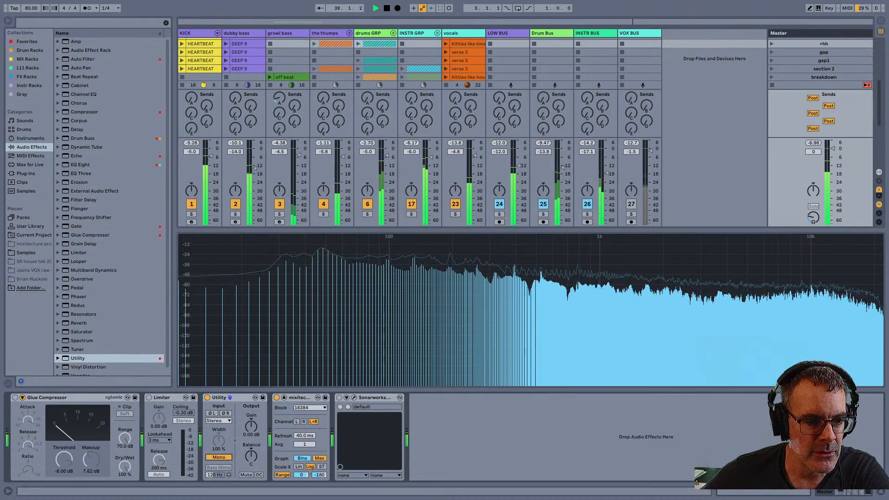
Step: Add the Max for Live Goniometer device after the Utility on the Master track
click(31, 165)
scroll(112, 208, down, 7)
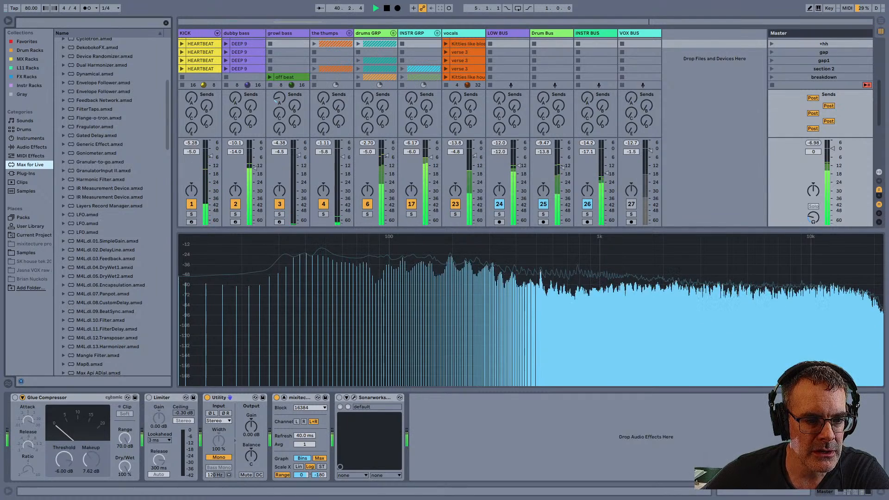
click(96, 154)
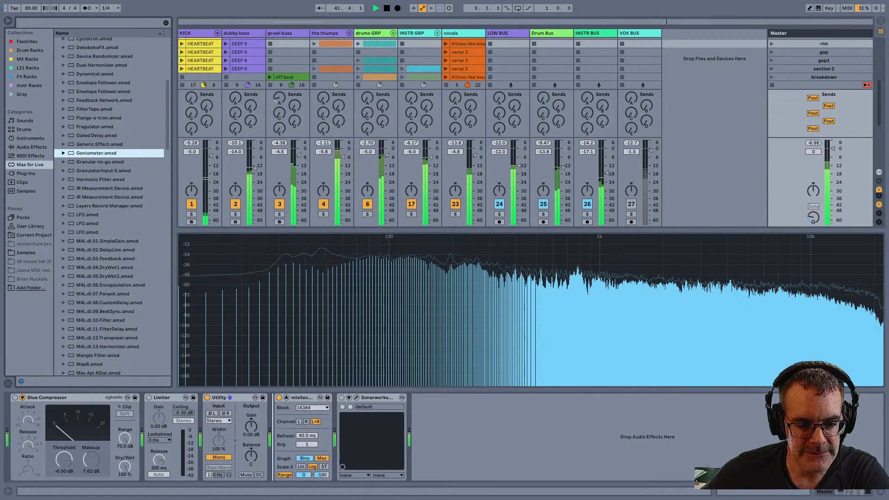
drag(96, 152, 273, 436)
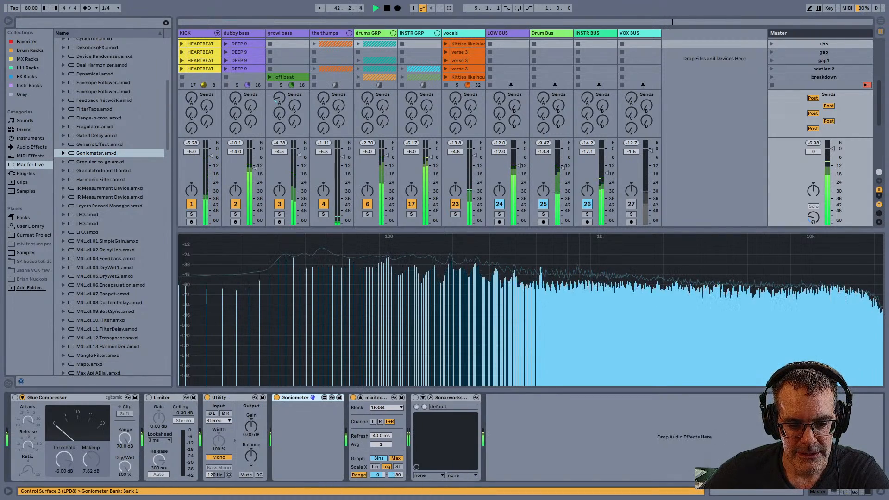
Step: Stop playback, bypass the Master track's Utility, and restart playback
key(space)
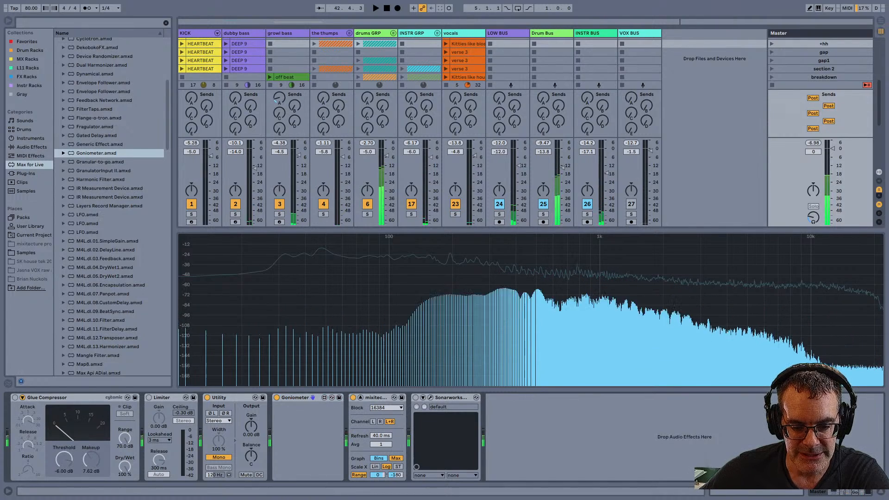
click(218, 457)
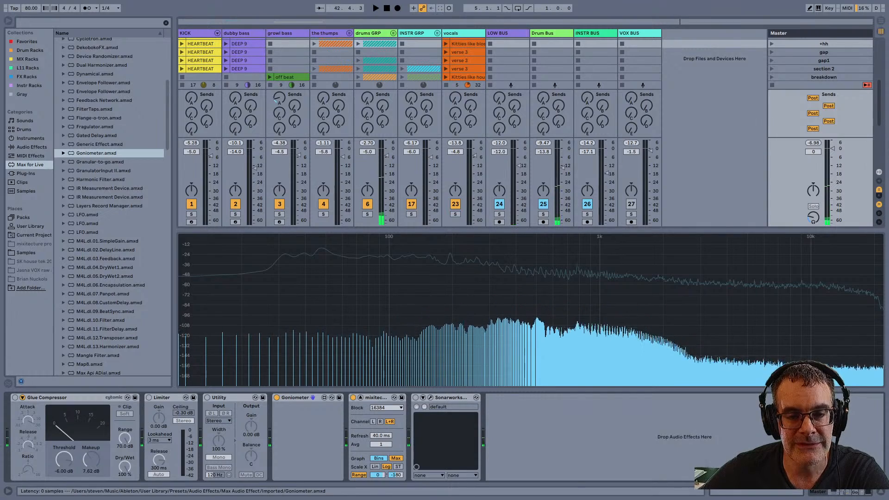
key(space)
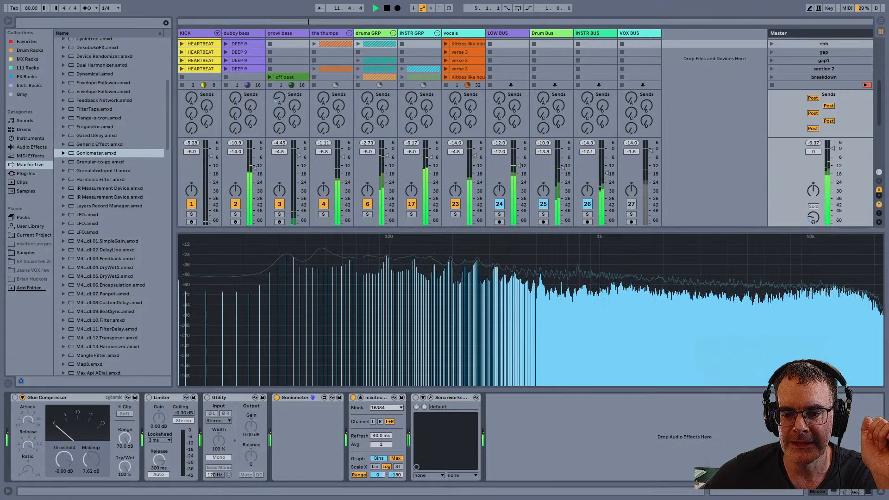
Step: Switch off LOW BUS and Drum Bus, plus the upper pluck, Spanky and mid CH tracks inside INSTR GRP
click(499, 204)
click(543, 205)
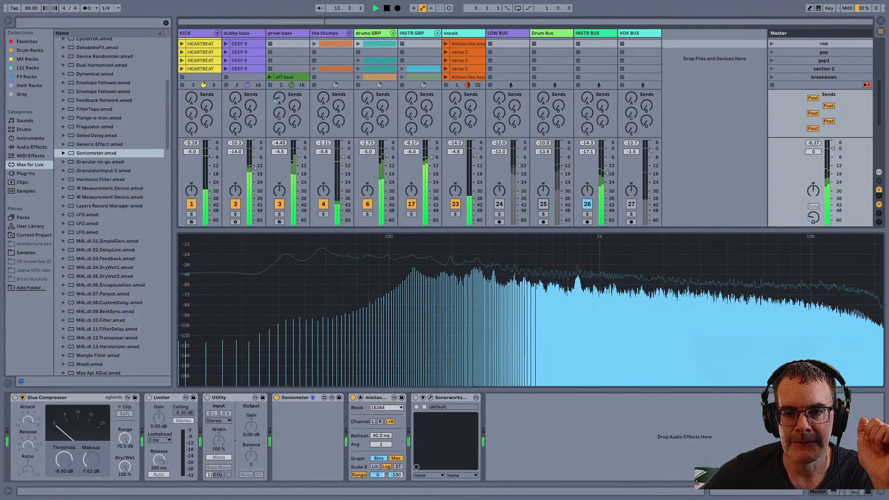
click(437, 33)
scroll(472, 129, right, 3)
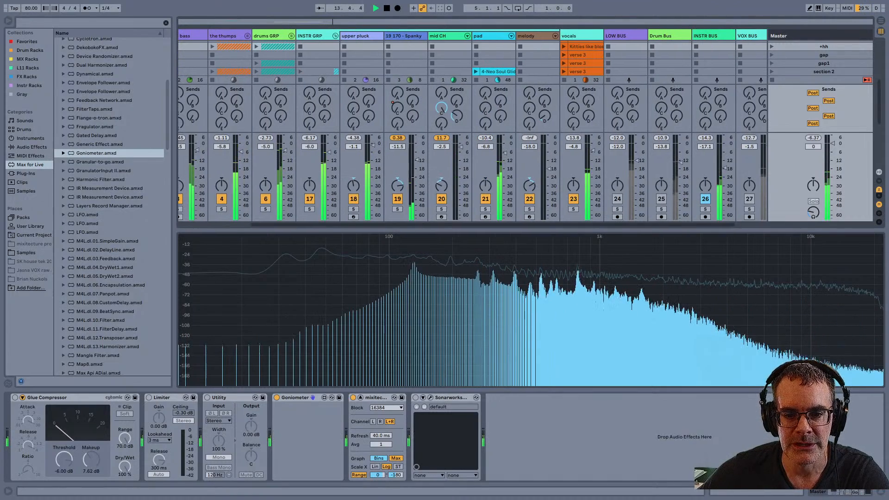
click(353, 199)
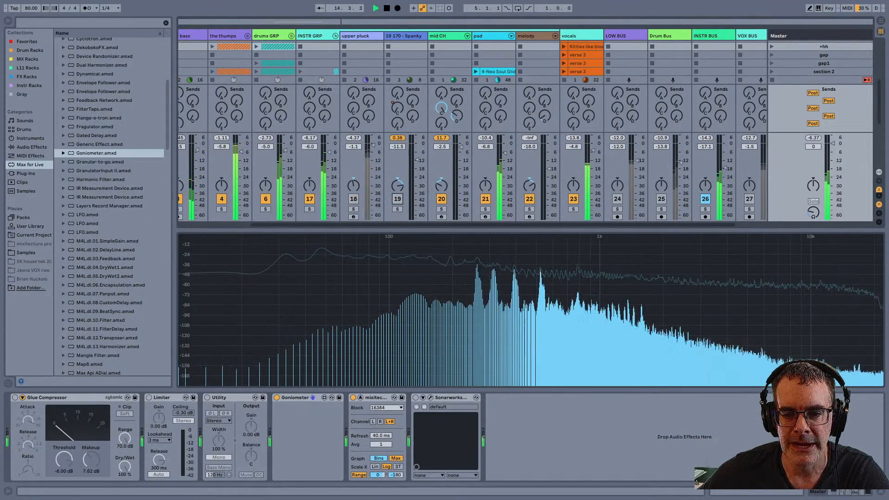
click(398, 199)
click(441, 199)
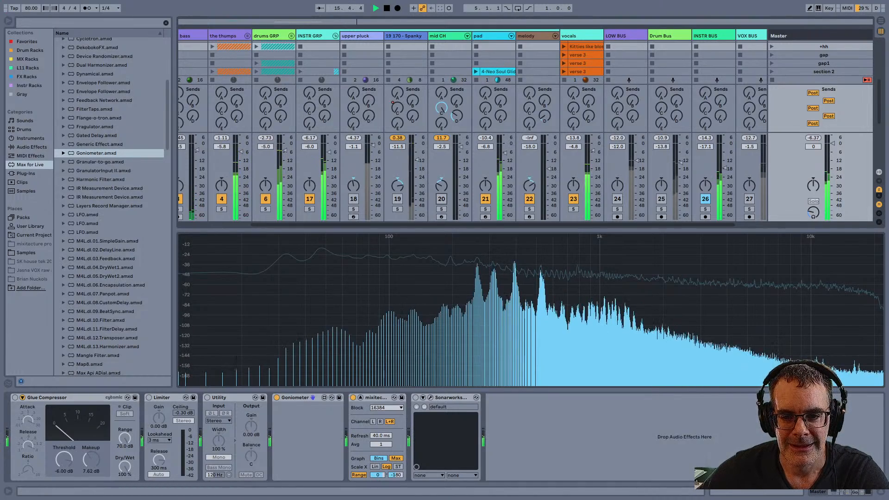
Step: View the pad track's device chain, and return to the Master track to re-enable its mono Utility
click(489, 36)
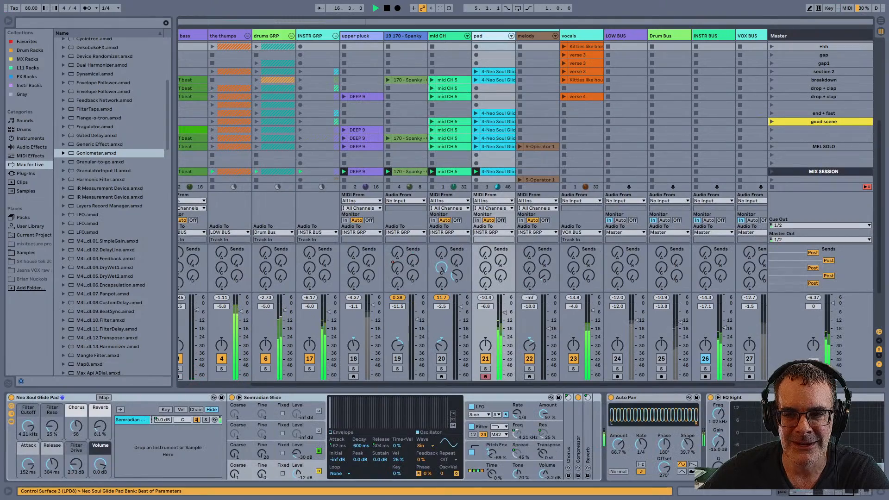
click(819, 36)
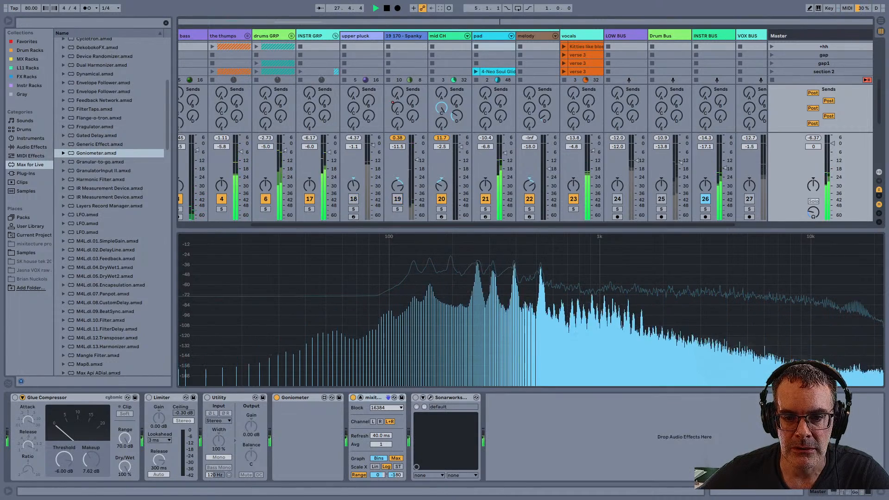
click(207, 397)
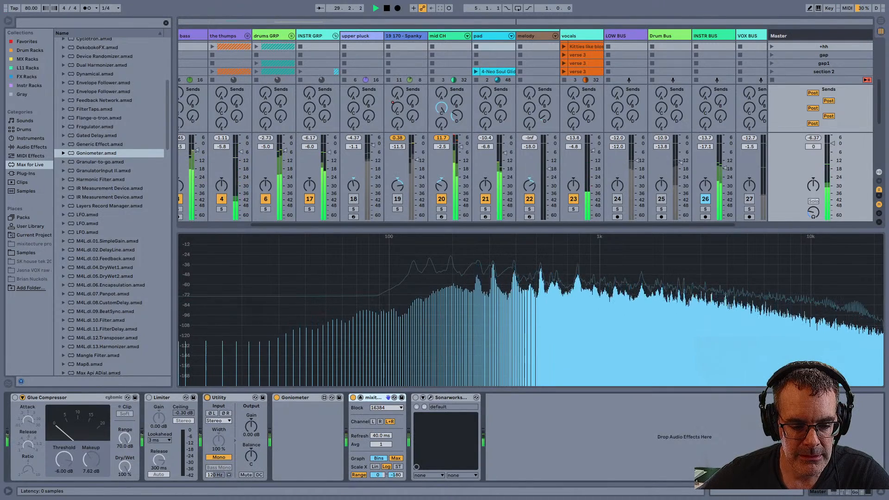
Step: Switch the mid CH, Spanky and upper pluck tracks back on and fold INSTR GRP
click(442, 199)
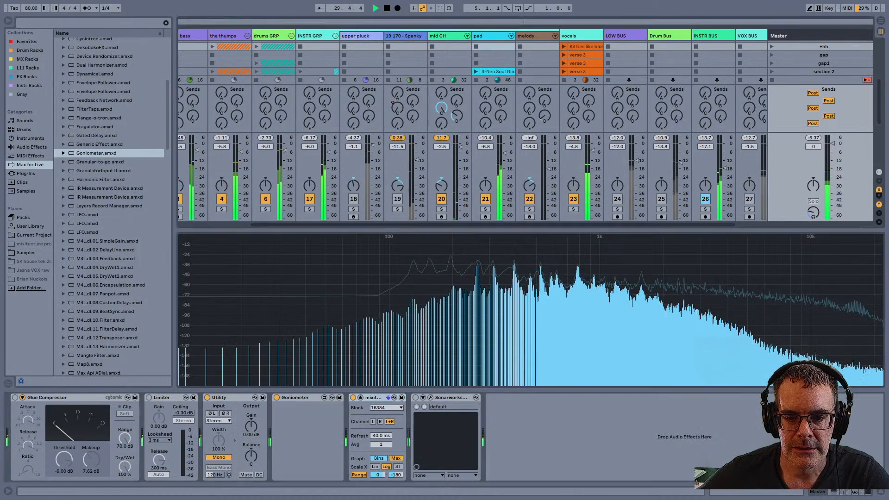
mouse_move(184, 365)
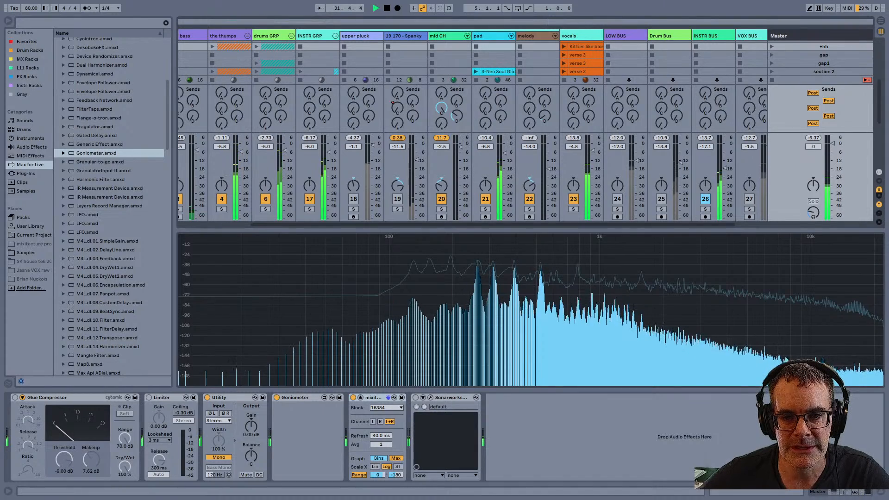
click(397, 199)
click(353, 199)
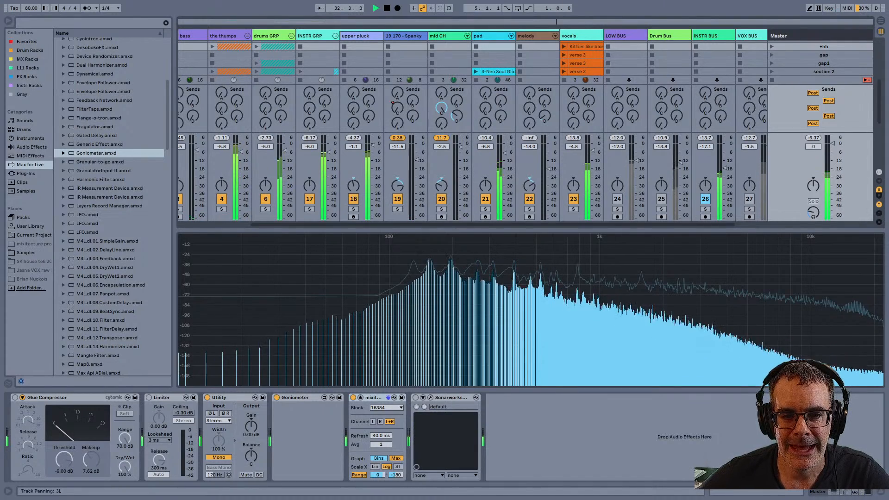
click(335, 36)
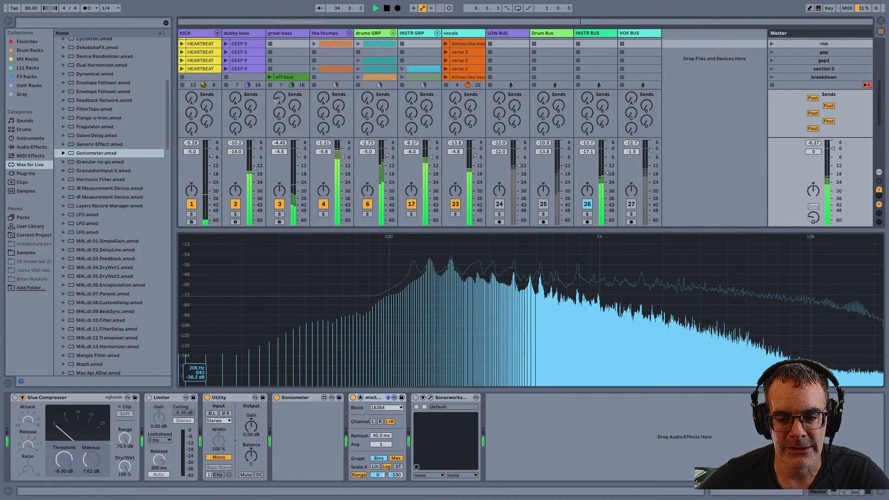
Step: Restart playback with LOW BUS and Drum Bus switched back on, and toggle the VOX BUS
key(space)
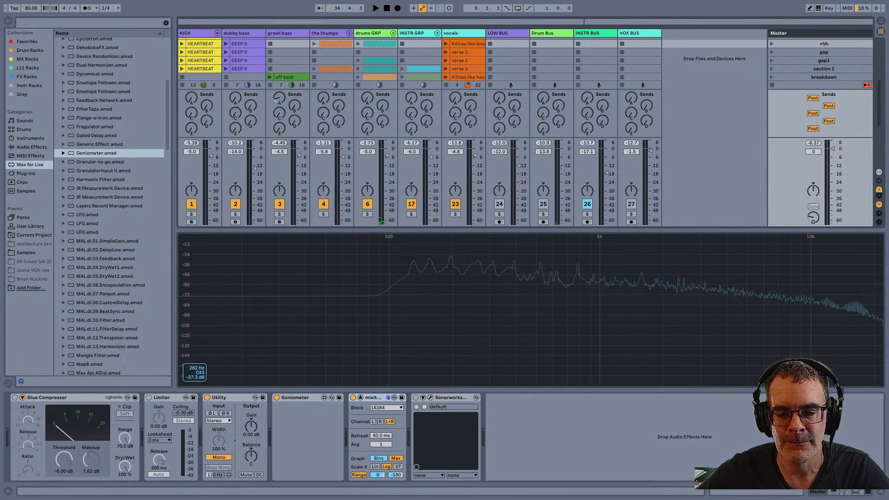
key(space)
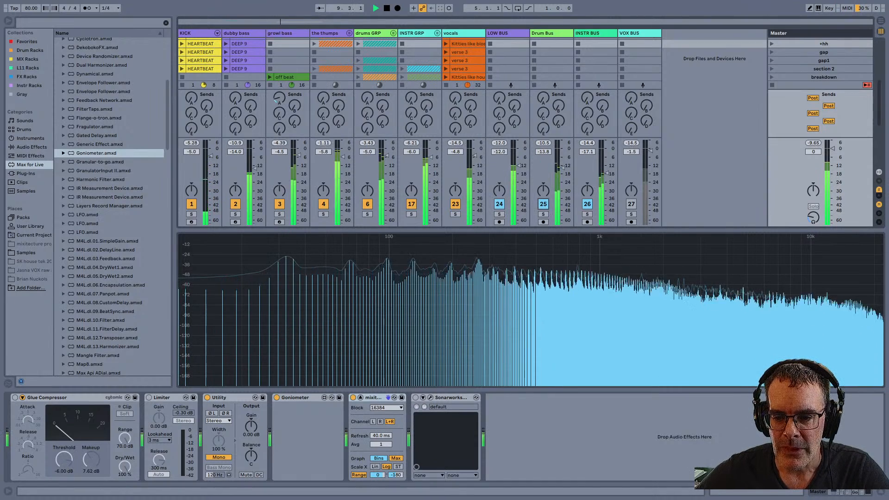
click(631, 204)
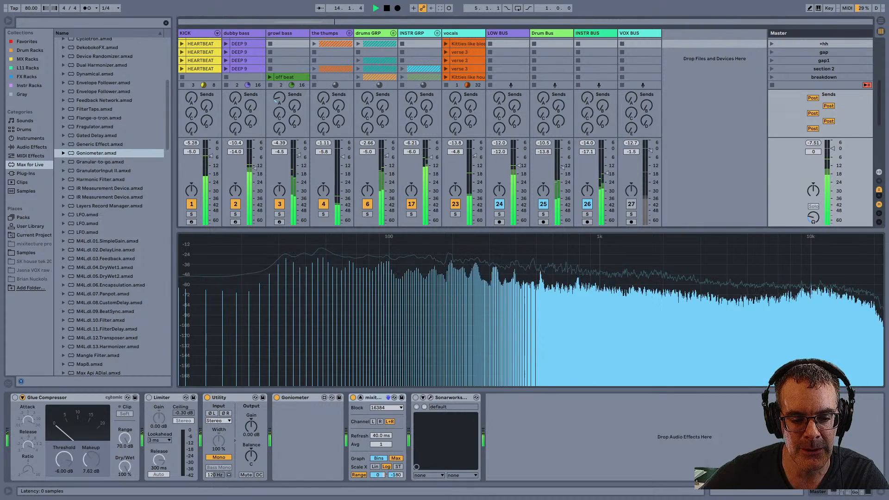
Step: Switch off the Master's mono Utility, then show the return tracks and hide the browser to fit them beside the buses
click(206, 398)
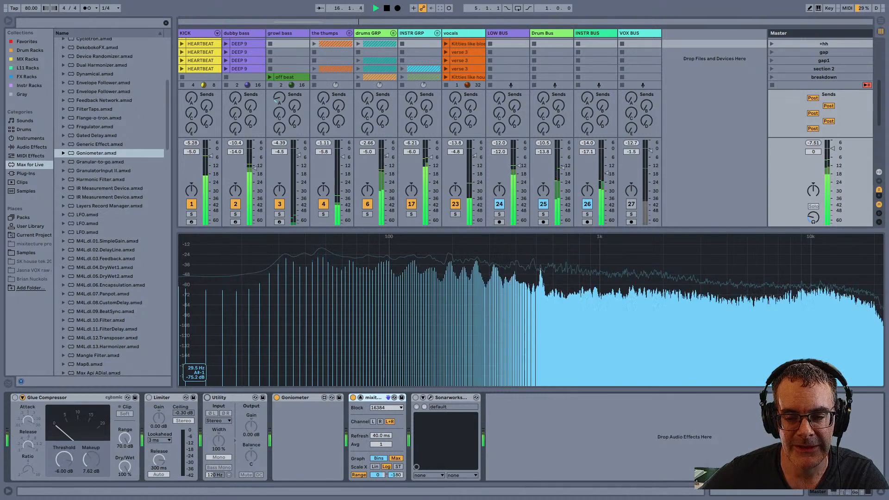
key(ctrl+alt+r)
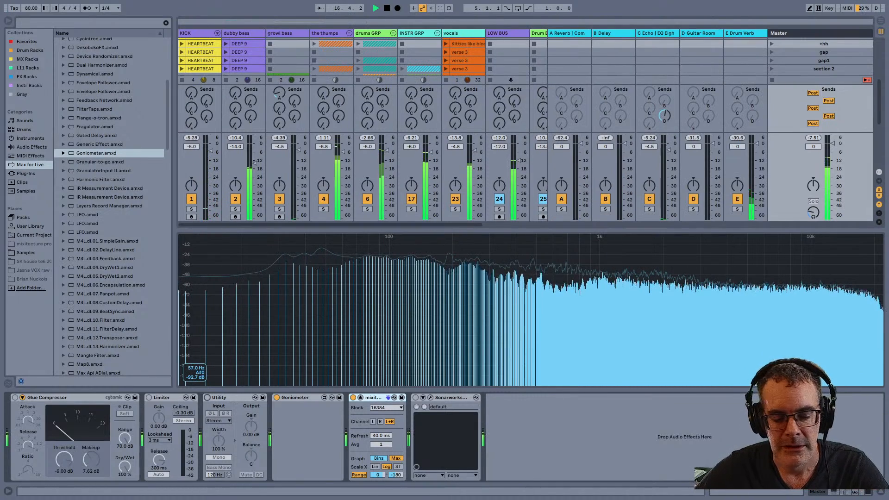
scroll(362, 175, right, 3)
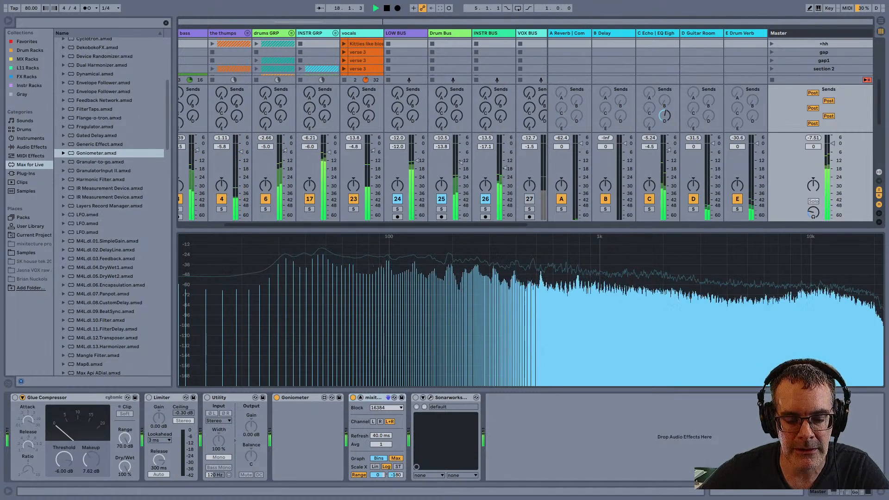
key(ctrl+alt+b)
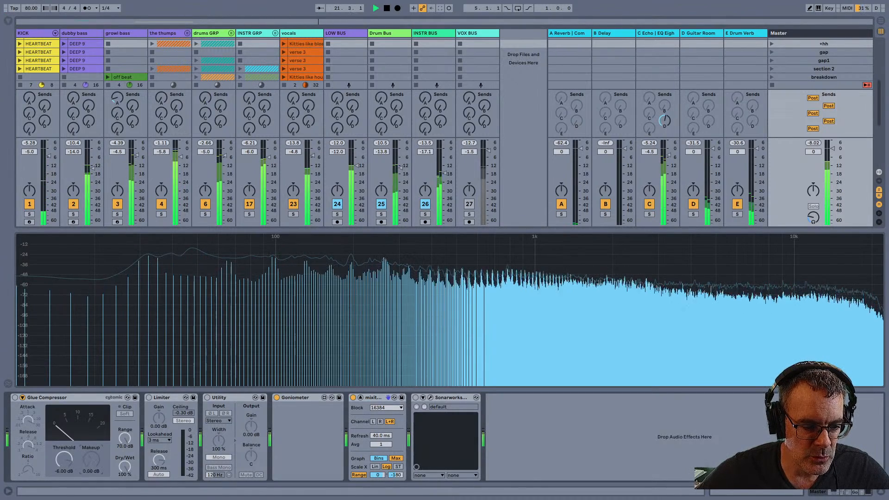
Step: Switch on the Master's Glue Compressor with threshold -17.2 dB and makeup 3.83 dB, checking and folding its sidechain section
click(15, 397)
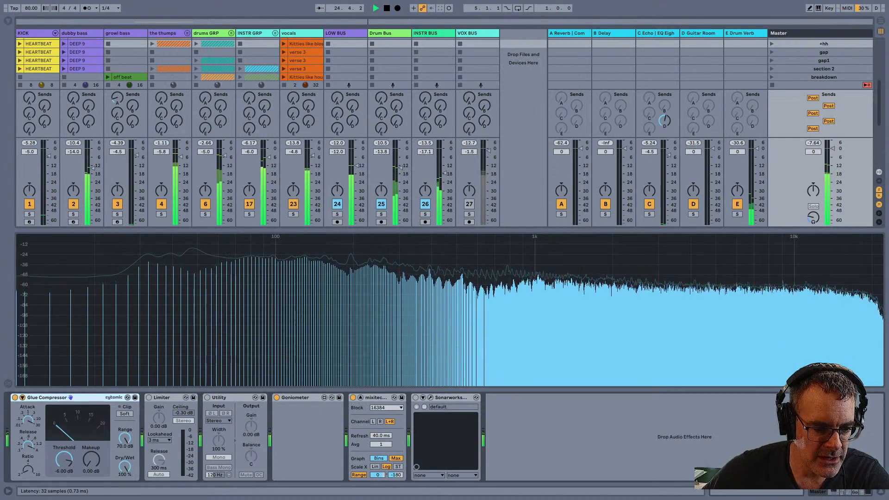
click(22, 398)
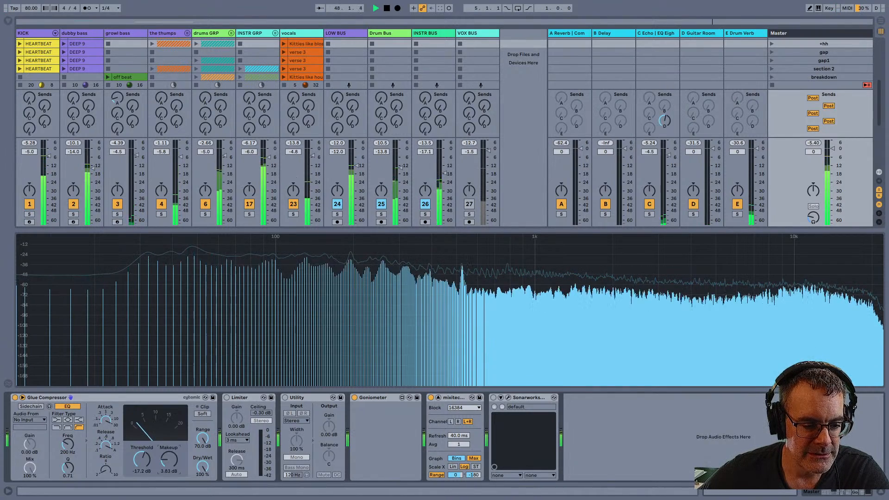
click(22, 398)
click(46, 398)
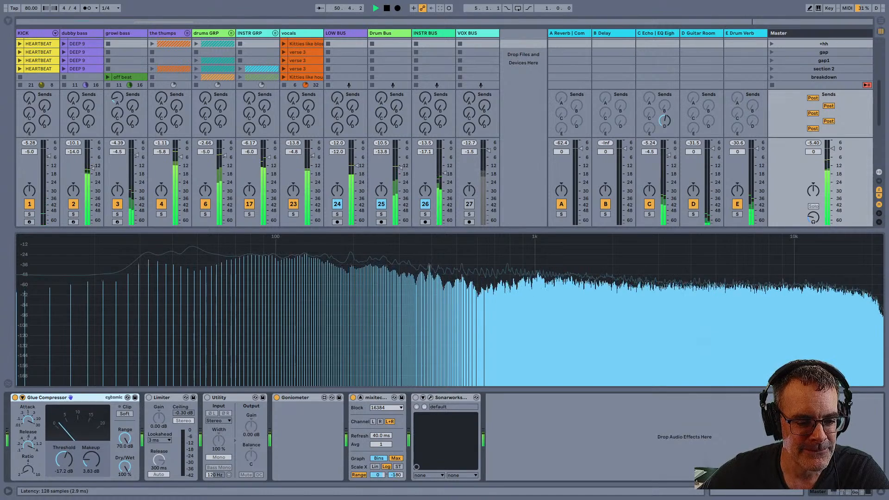
Step: Switch on the Master's Limiter and raise its gain to 6 dB
click(148, 397)
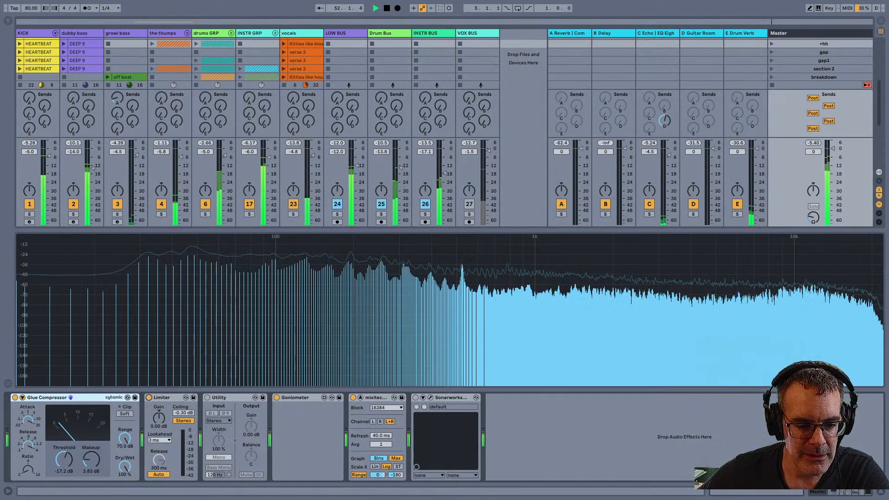
drag(158, 418, 159, 410)
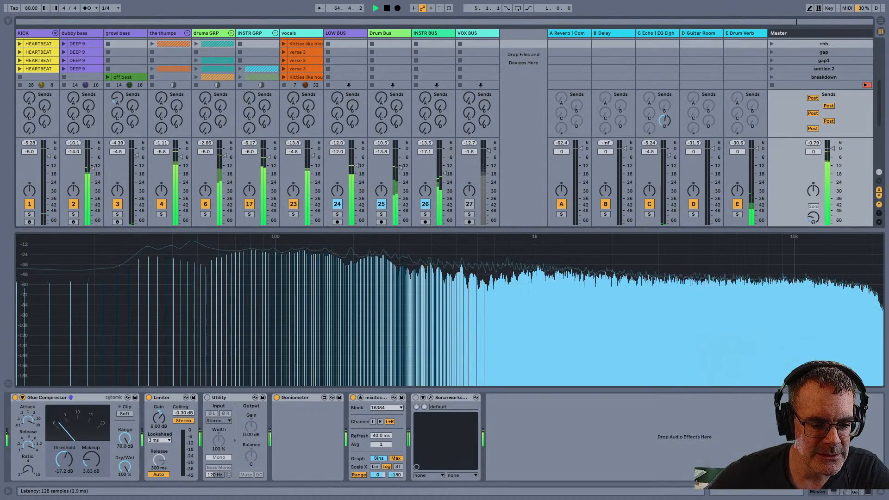
Step: Set the Glue Compressor's makeup to 3 dB and compare the mix by toggling the Limiter, Glue Compressor and mono Utility
click(148, 397)
click(15, 398)
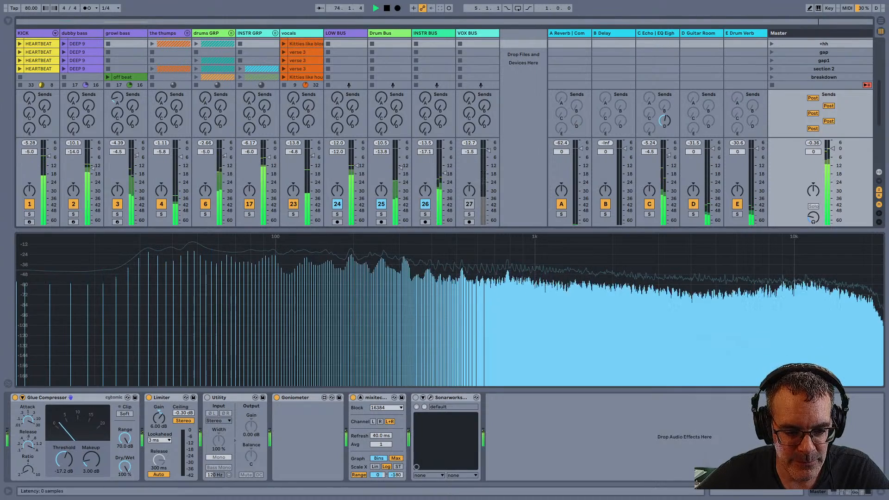
click(207, 397)
click(207, 398)
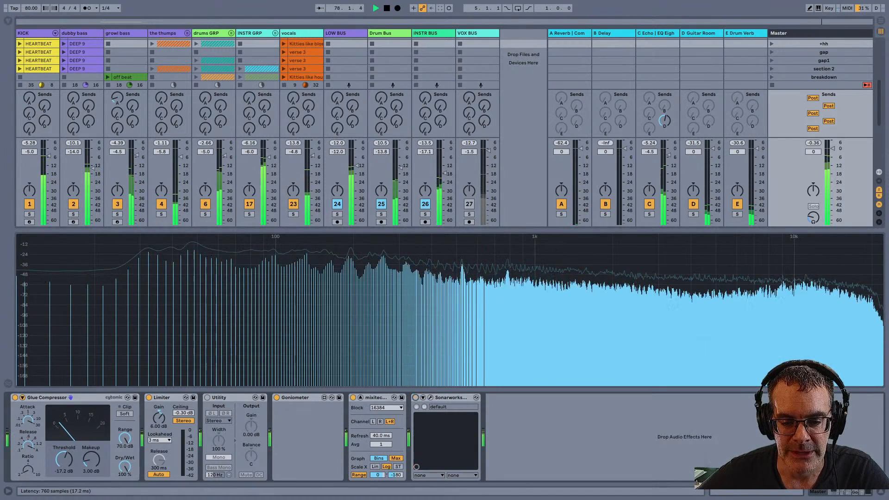
Step: Collapse the enlarged master spectrum into its device, stop playback and hide the tracks' input/output routing section
click(360, 397)
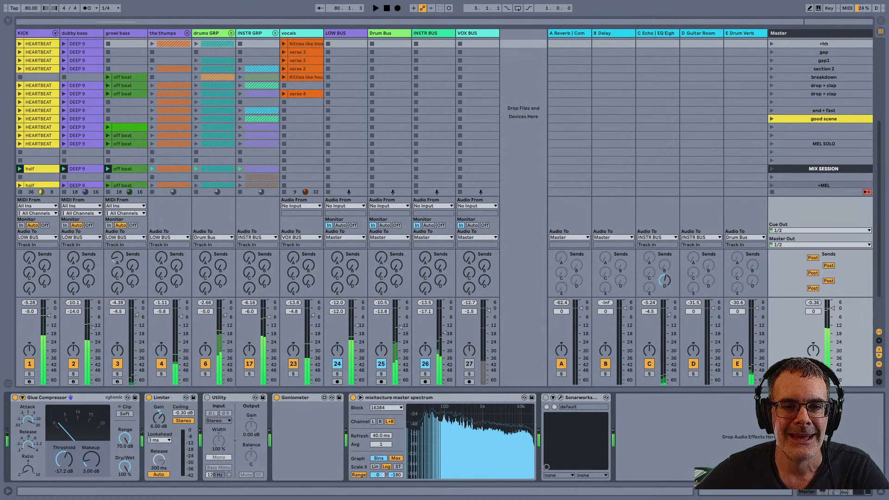
key(space)
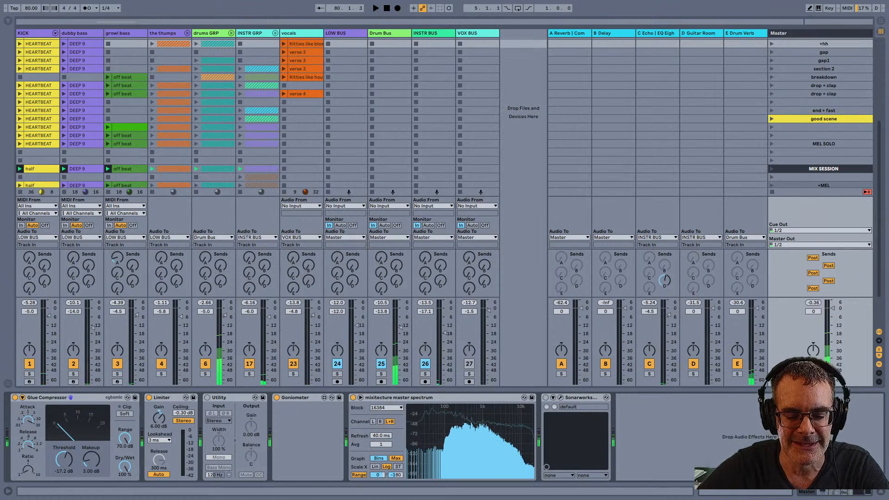
key(ctrl+alt+i)
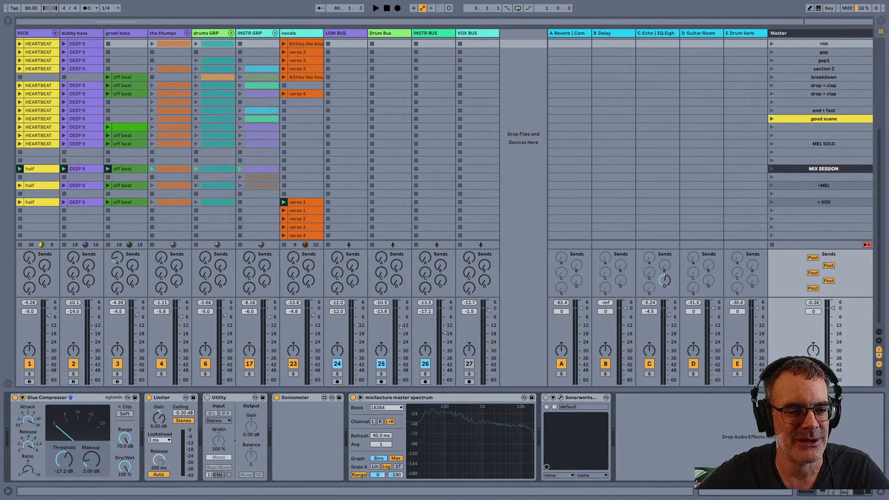
Step: Restart playback and enlarge the master spectrum on the Master track after a brief look at LOW BUS
key(space)
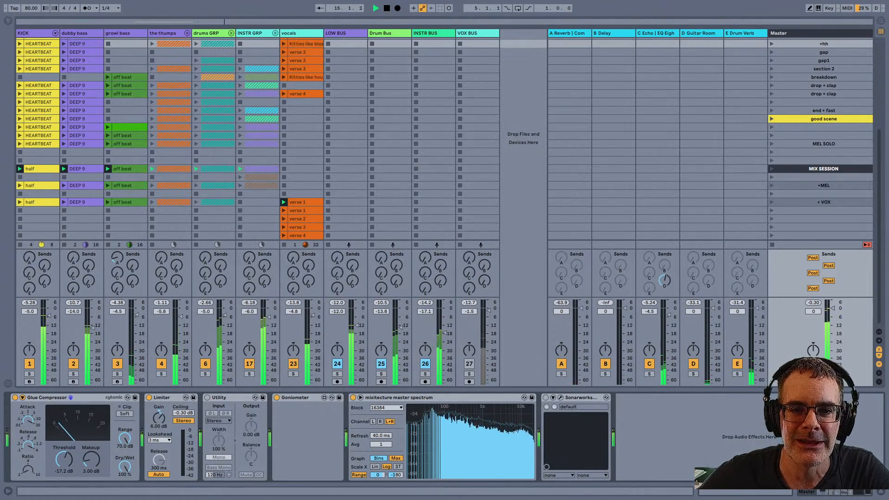
click(342, 33)
click(813, 33)
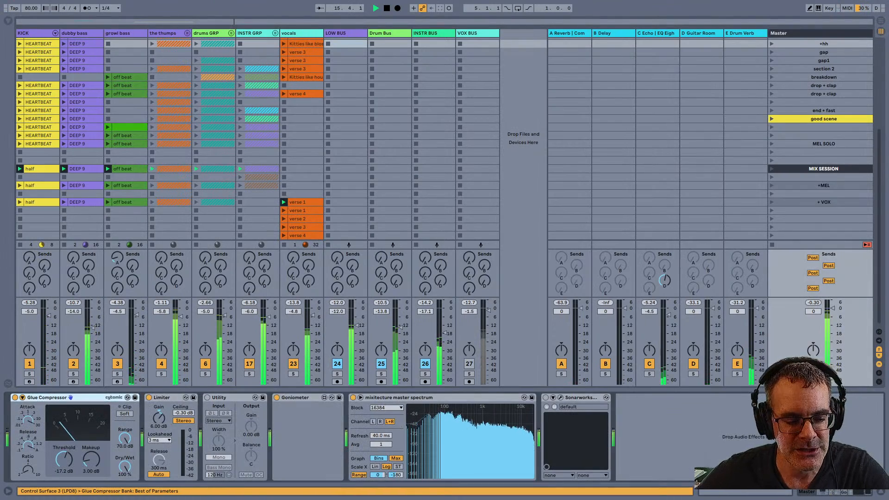
click(408, 398)
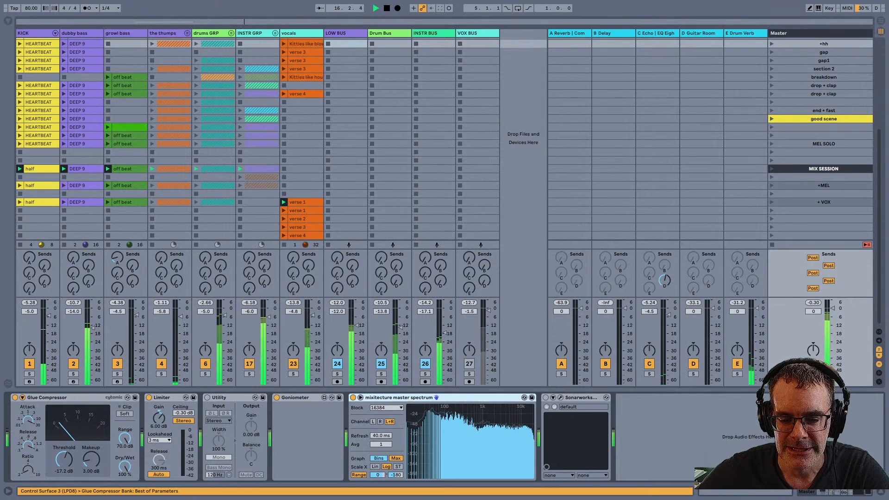
click(360, 398)
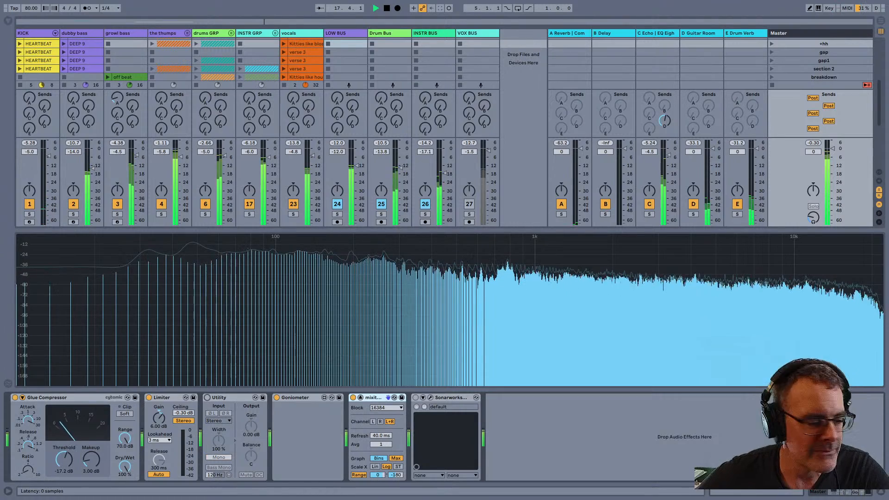
Step: Switch the VOX BUS on and leave full-screen view
click(469, 204)
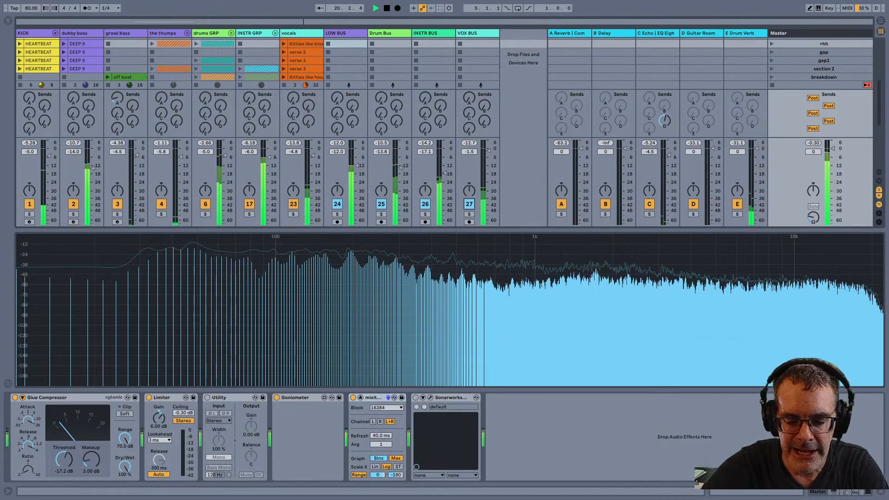
key(F11)
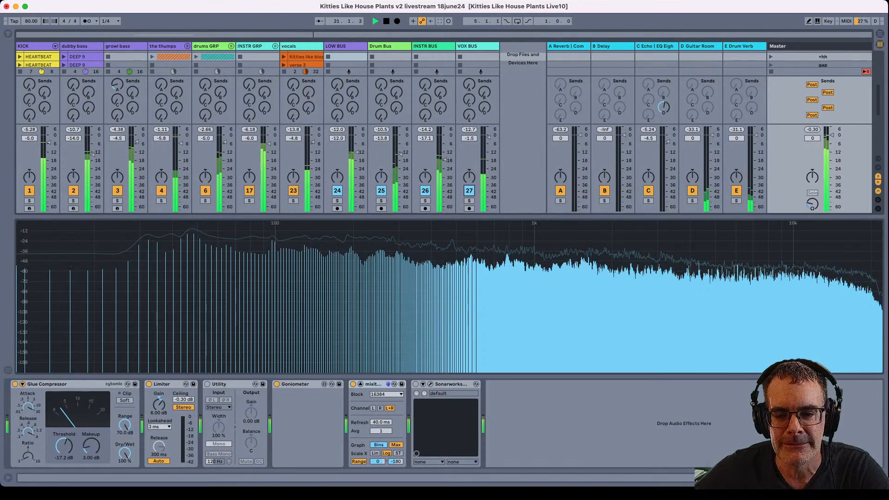